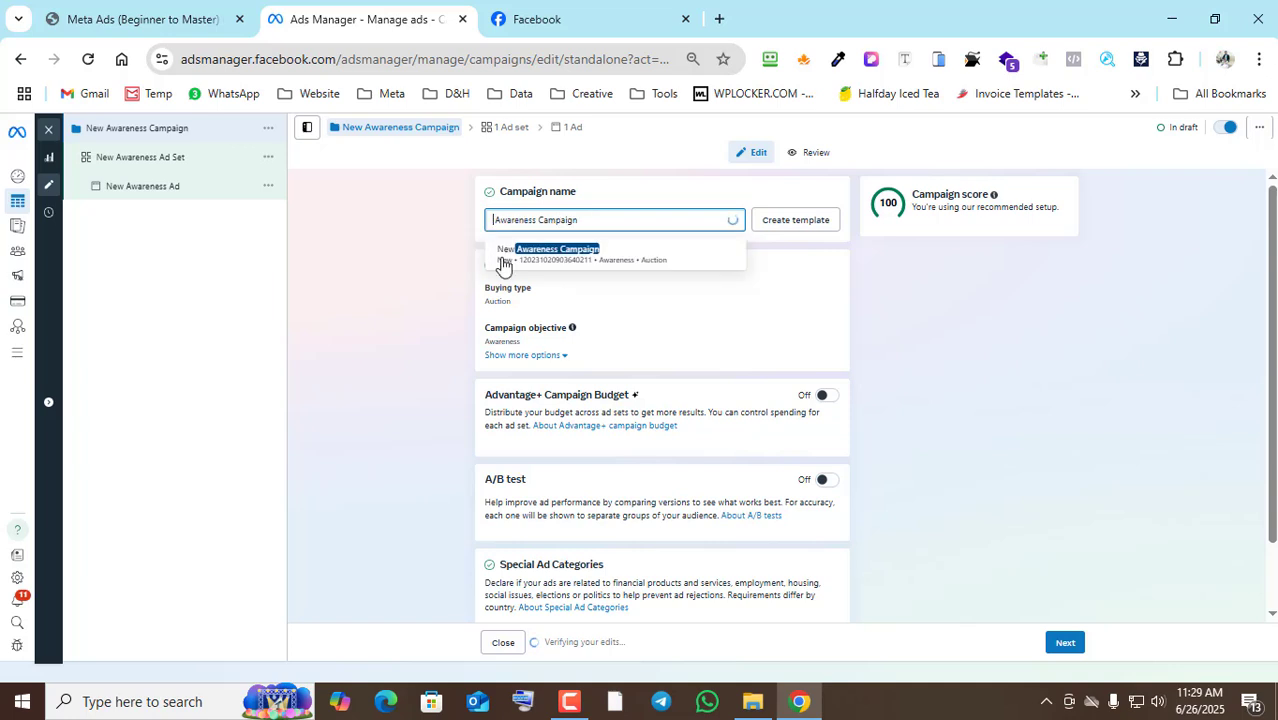
# Name the campaign "Awareness Campaign", turn on Advantage+ campaign budget with a $3 daily budget, and continue to the ad set.
pyautogui.click(445, 315)
pyautogui.scroll(-1, 650, 383)
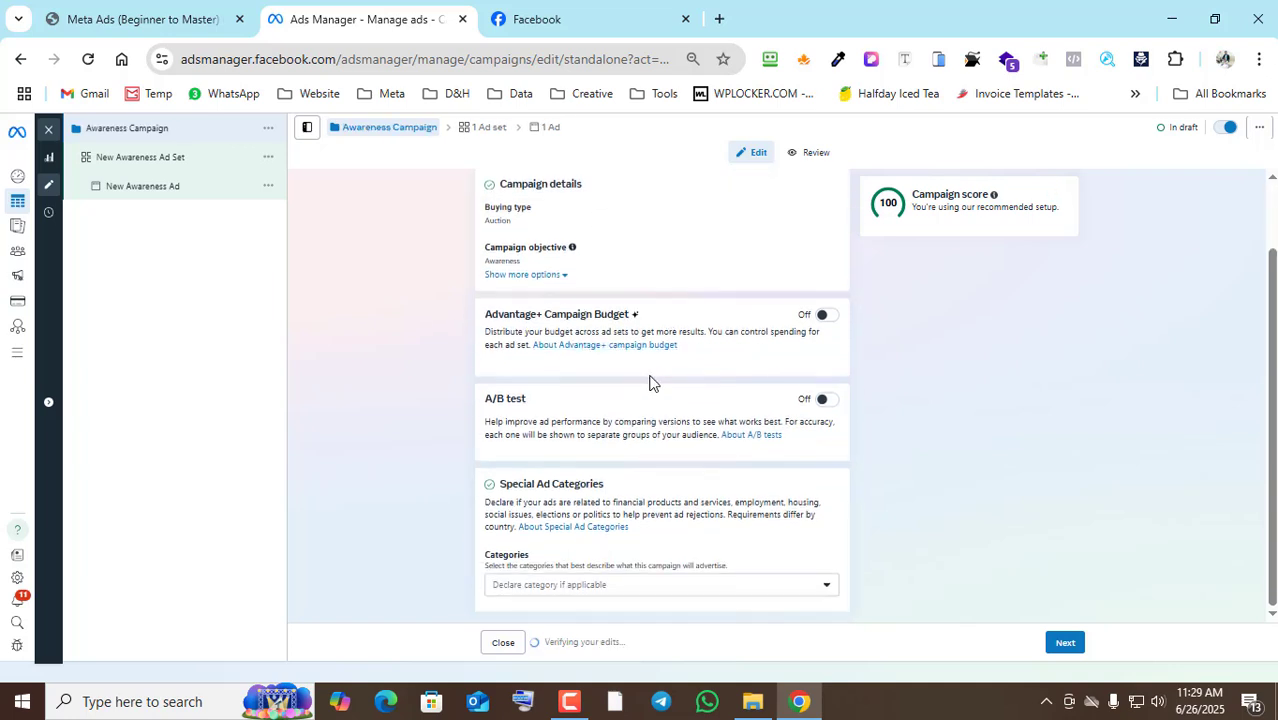
pyautogui.click(822, 316)
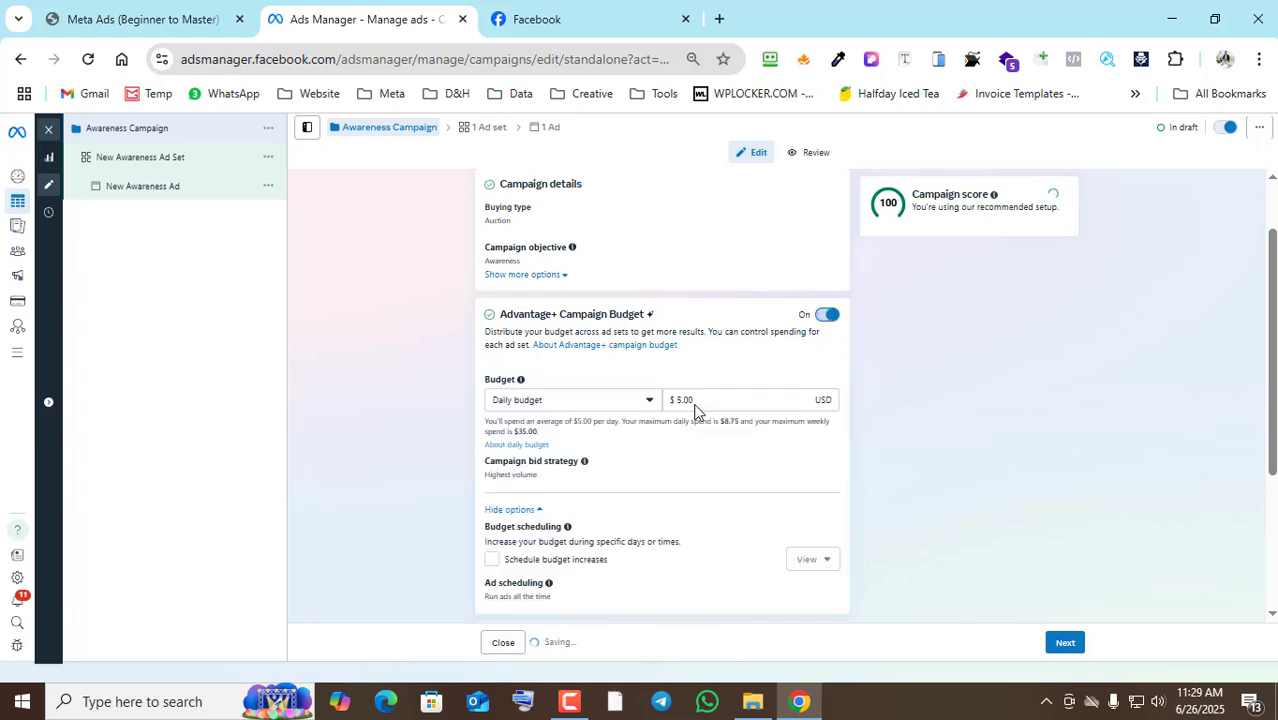
pyautogui.moveTo(697, 405); pyautogui.dragTo(681, 401)
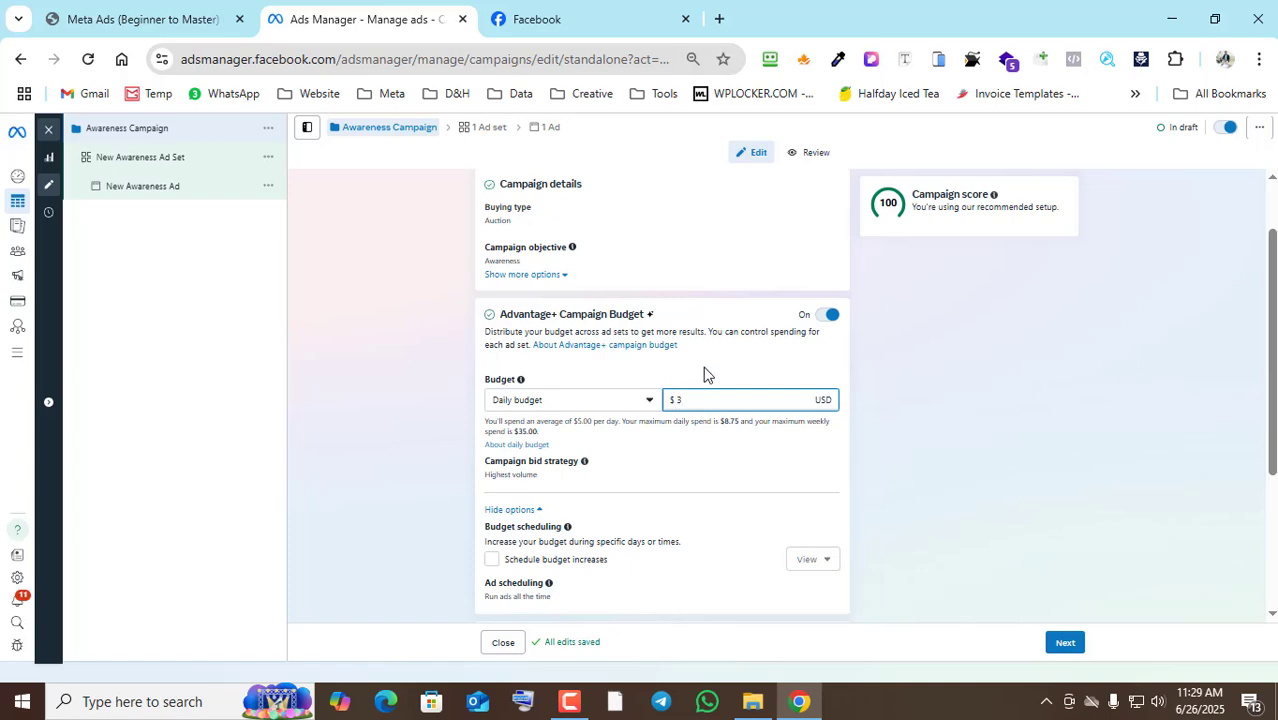
pyautogui.scroll(-3, 731, 463)
pyautogui.click(1065, 642)
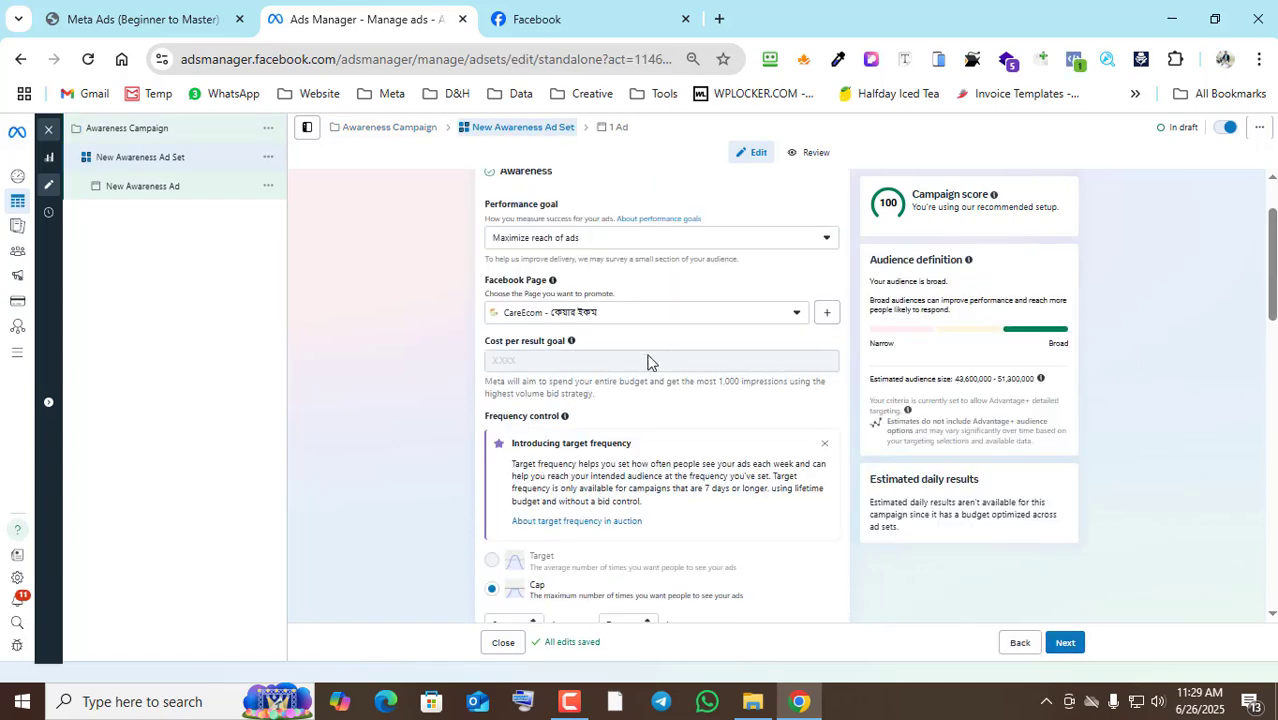
# Review the performance goals offered for the awareness ad set.
pyautogui.scroll(1, 520, 337)
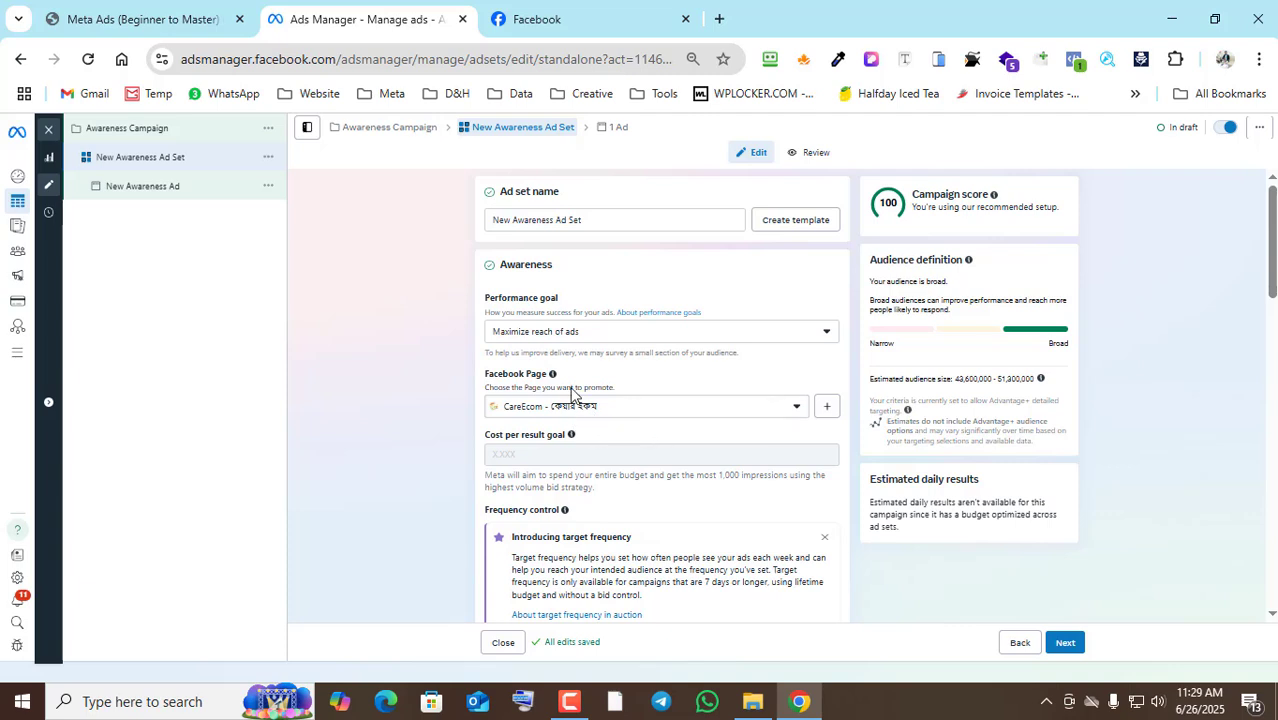
pyautogui.click(620, 338)
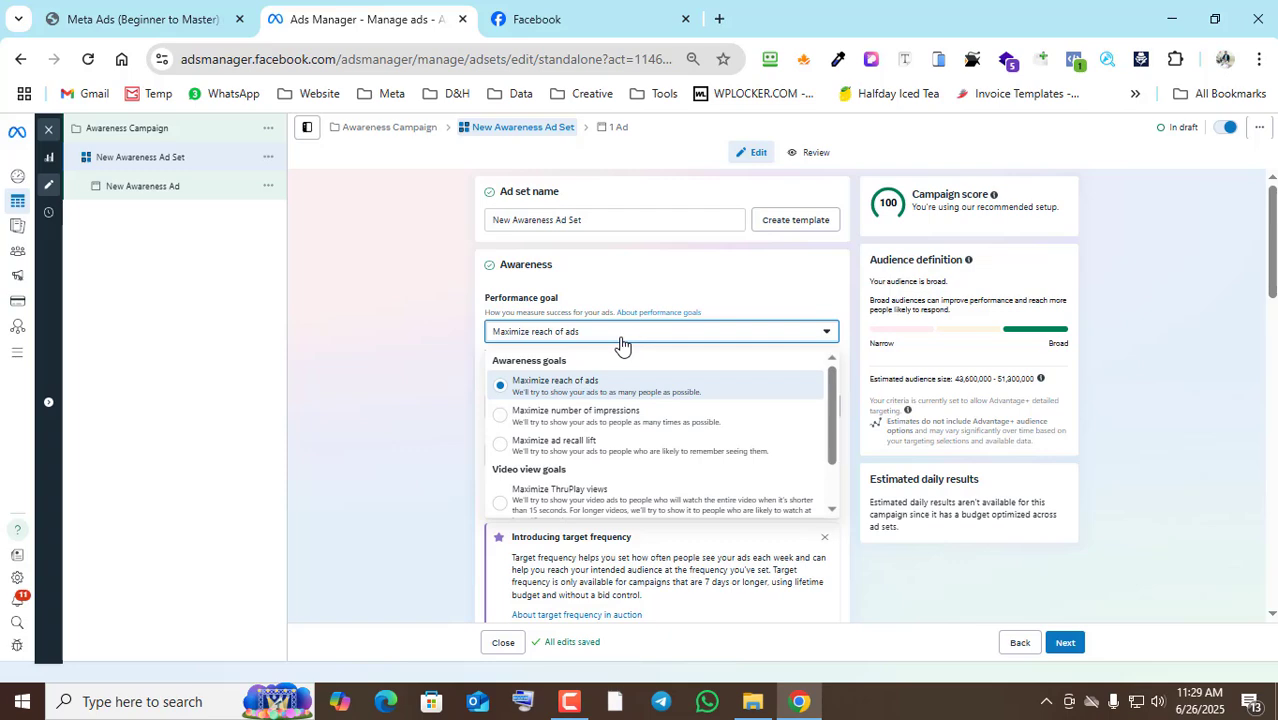
pyautogui.click(471, 395)
# Switch the ad set from Advantage+ audience to the original audience options.
pyautogui.scroll(-7, 633, 379)
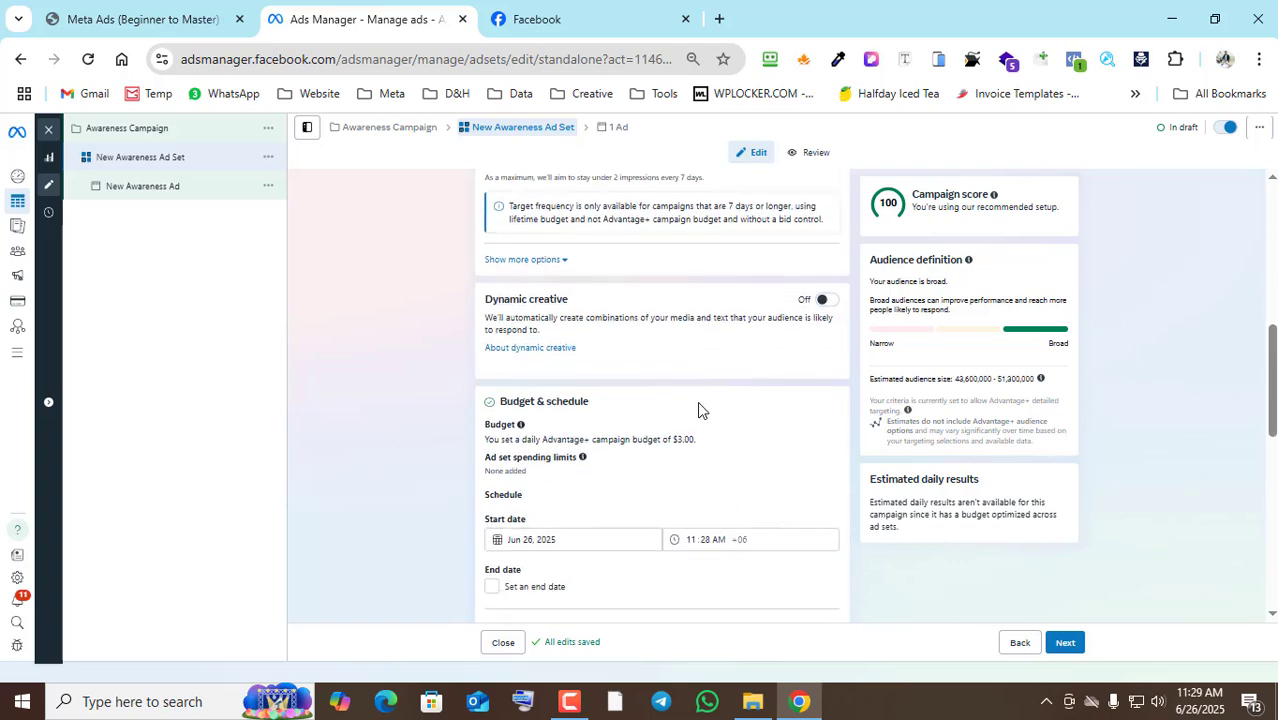
pyautogui.scroll(-5, 701, 408)
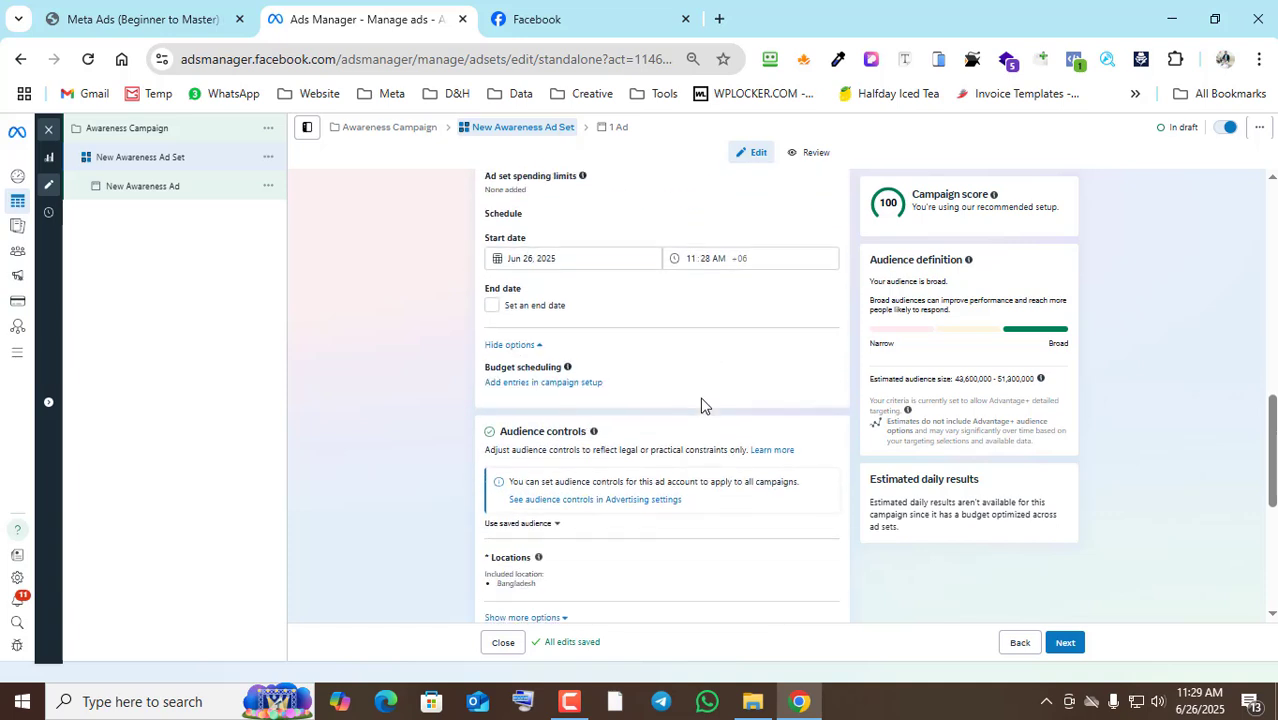
pyautogui.scroll(-2, 662, 420)
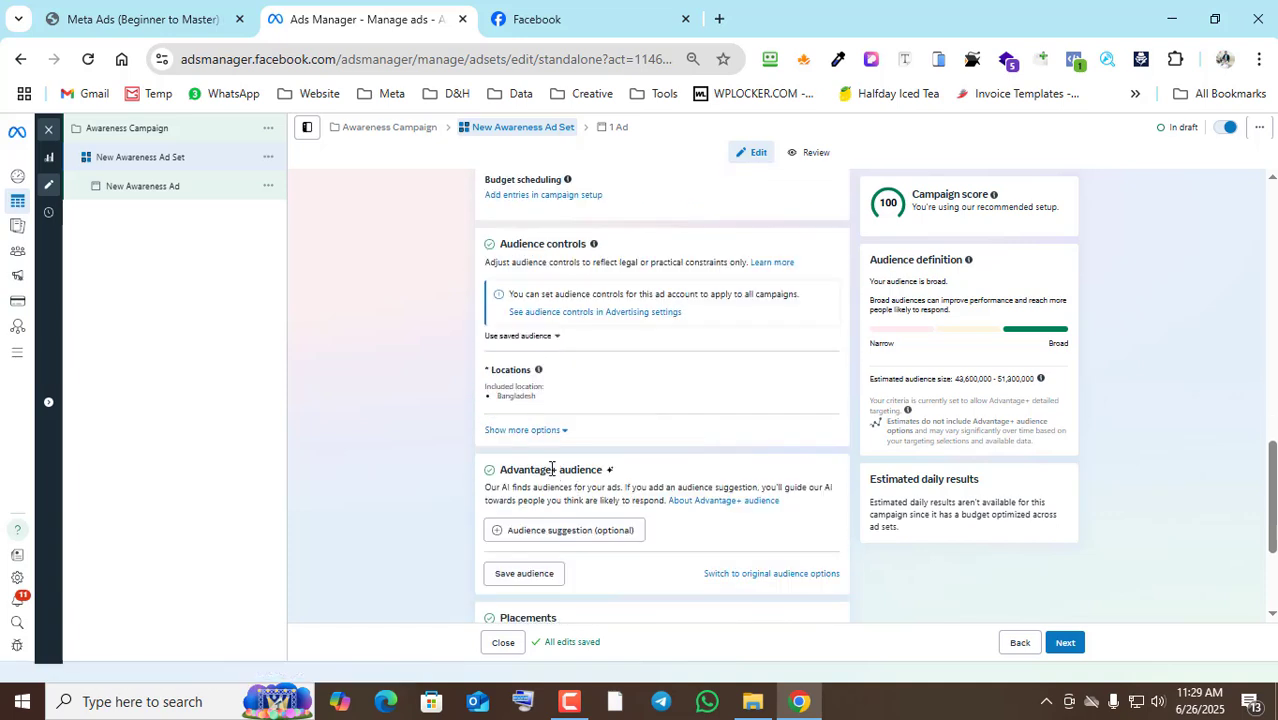
pyautogui.click(754, 577)
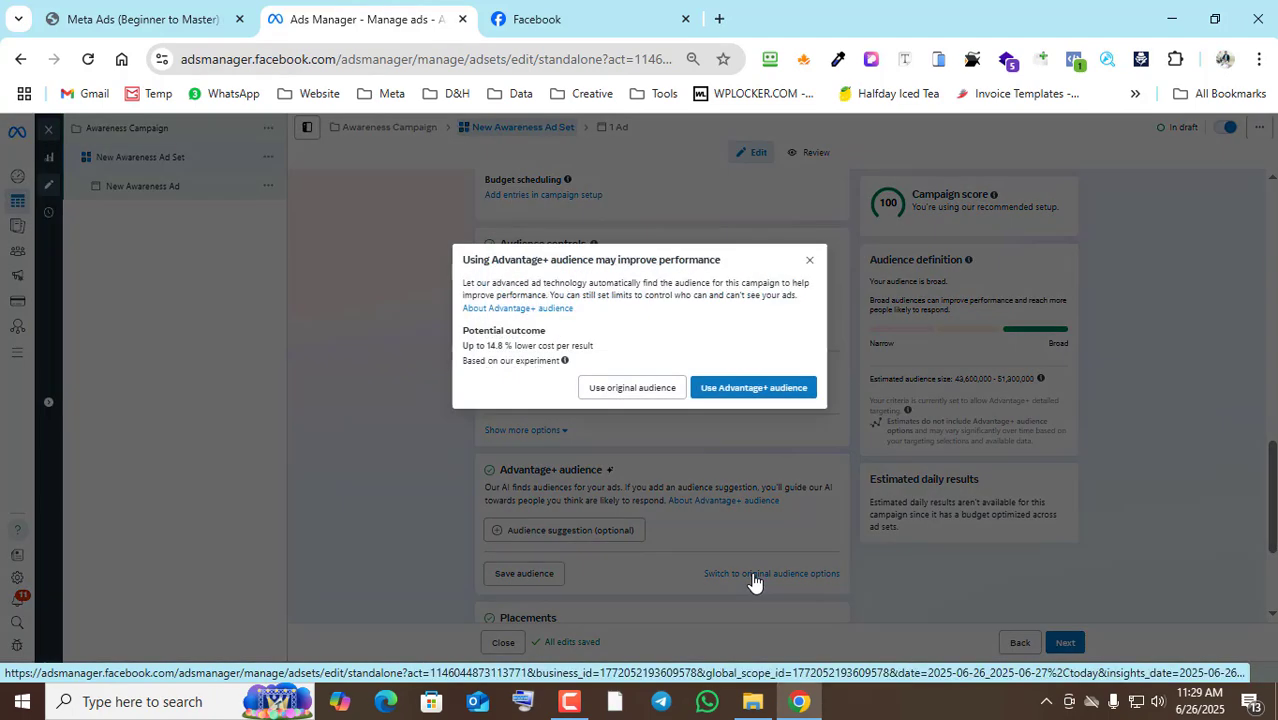
pyautogui.click(660, 394)
# Set the maximum audience age to 44.
pyautogui.scroll(-4, 723, 407)
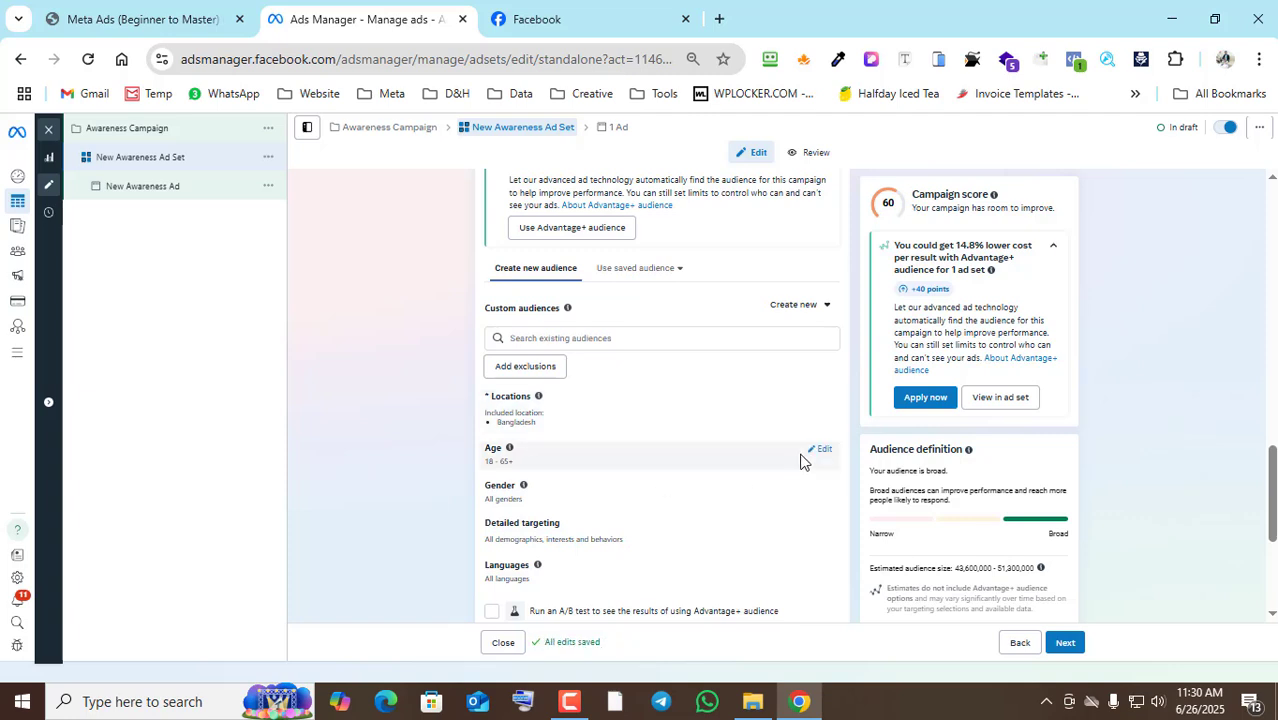
pyautogui.click(802, 453)
pyautogui.scroll(-2, 650, 380)
pyautogui.click(572, 292)
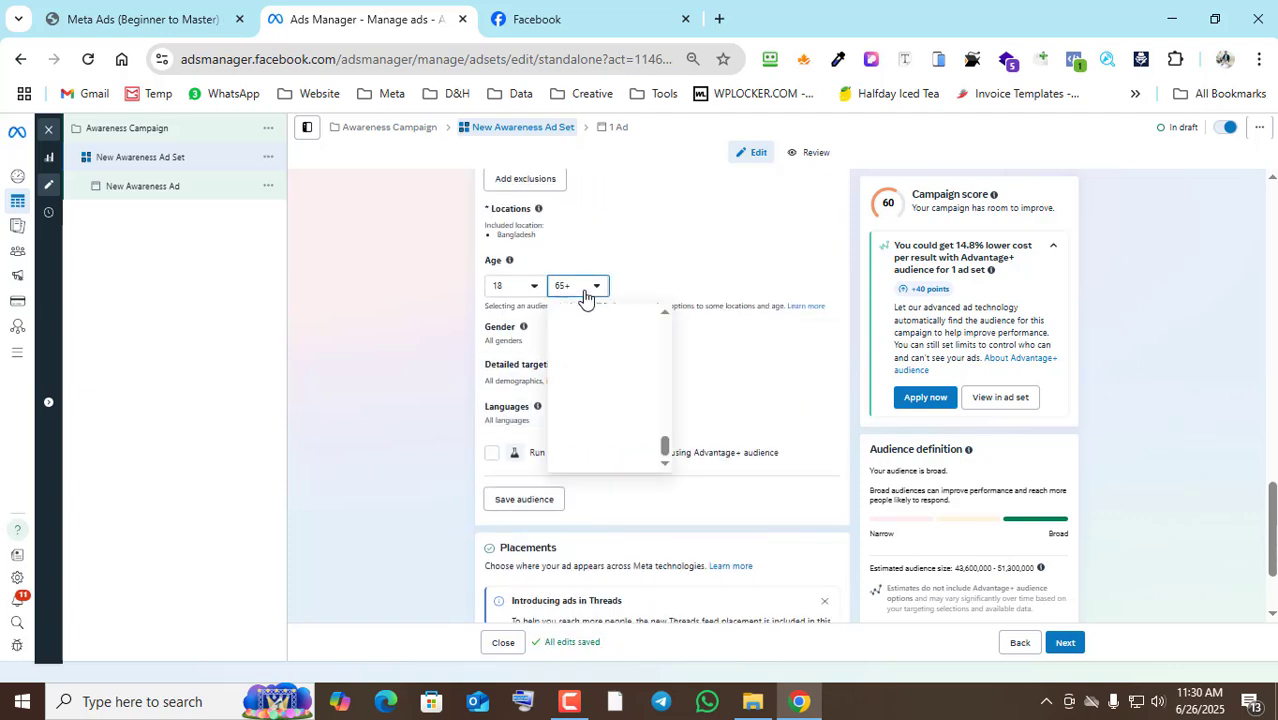
pyautogui.click(600, 353)
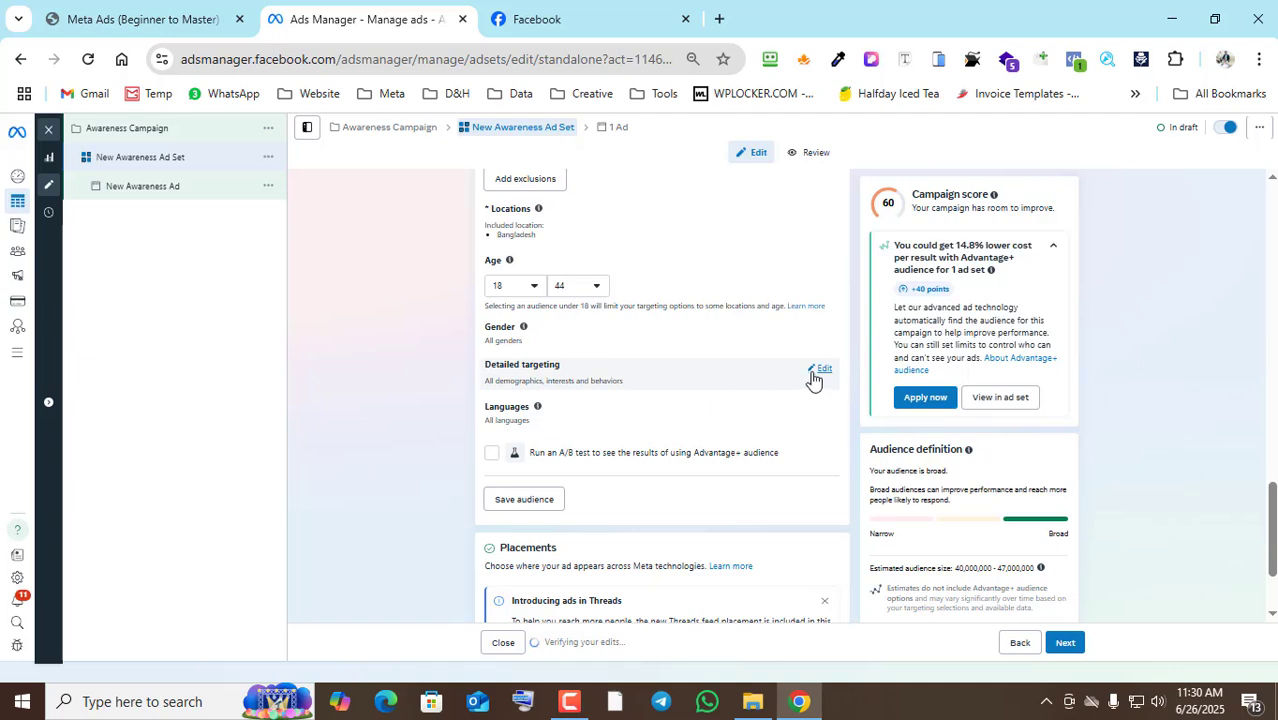
# Add the interest Digital marketing (marketing) to the ad set's detailed targeting.
pyautogui.click(818, 370)
pyautogui.click(590, 404)
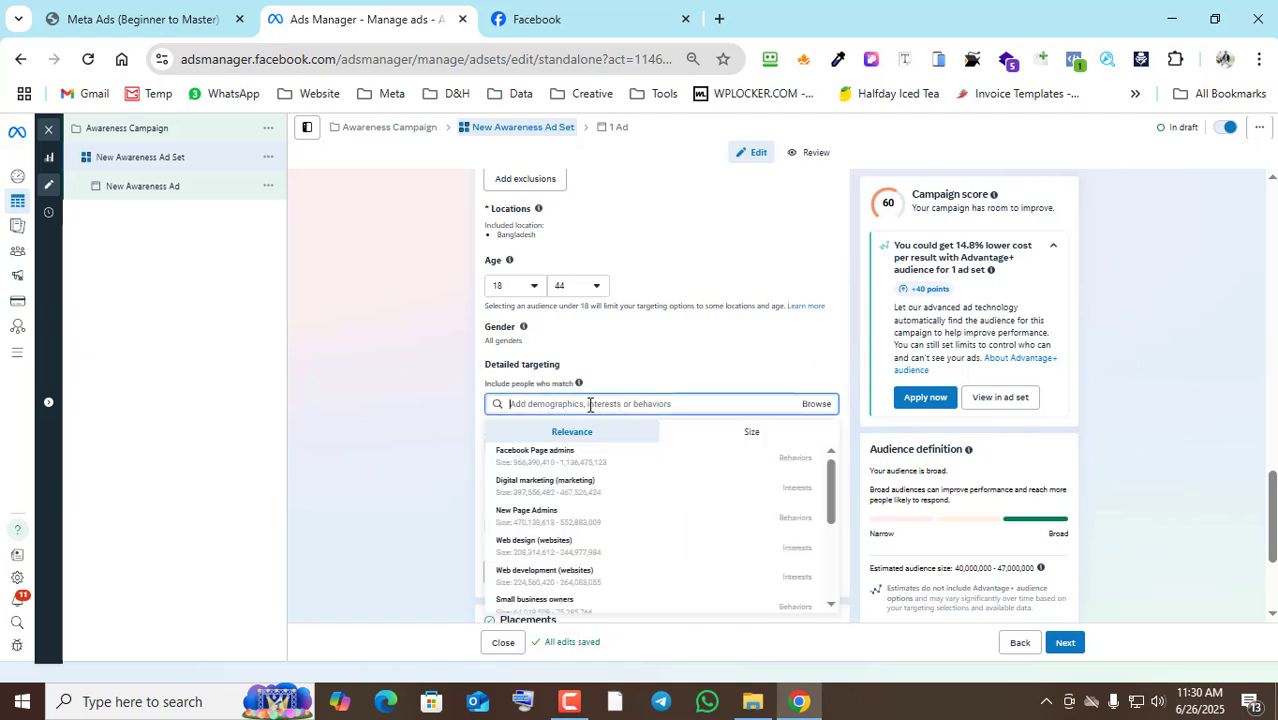
pyautogui.write('digit')
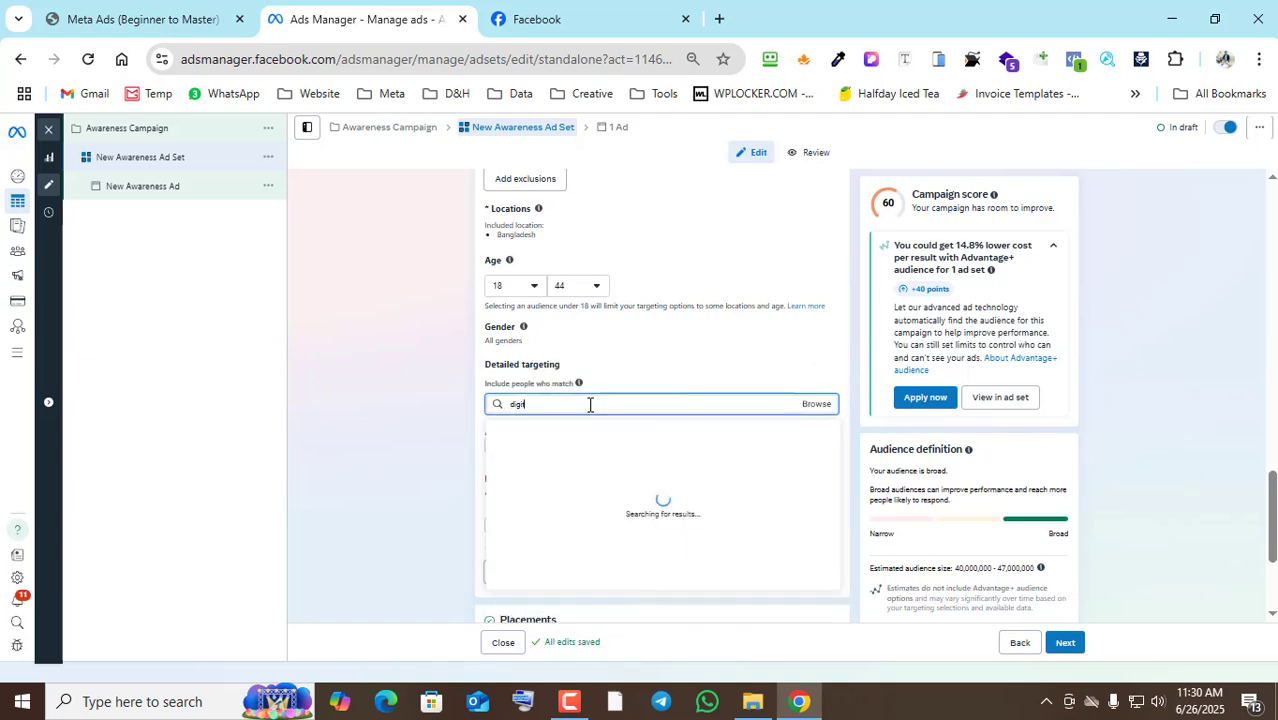
pyautogui.write('al marke')
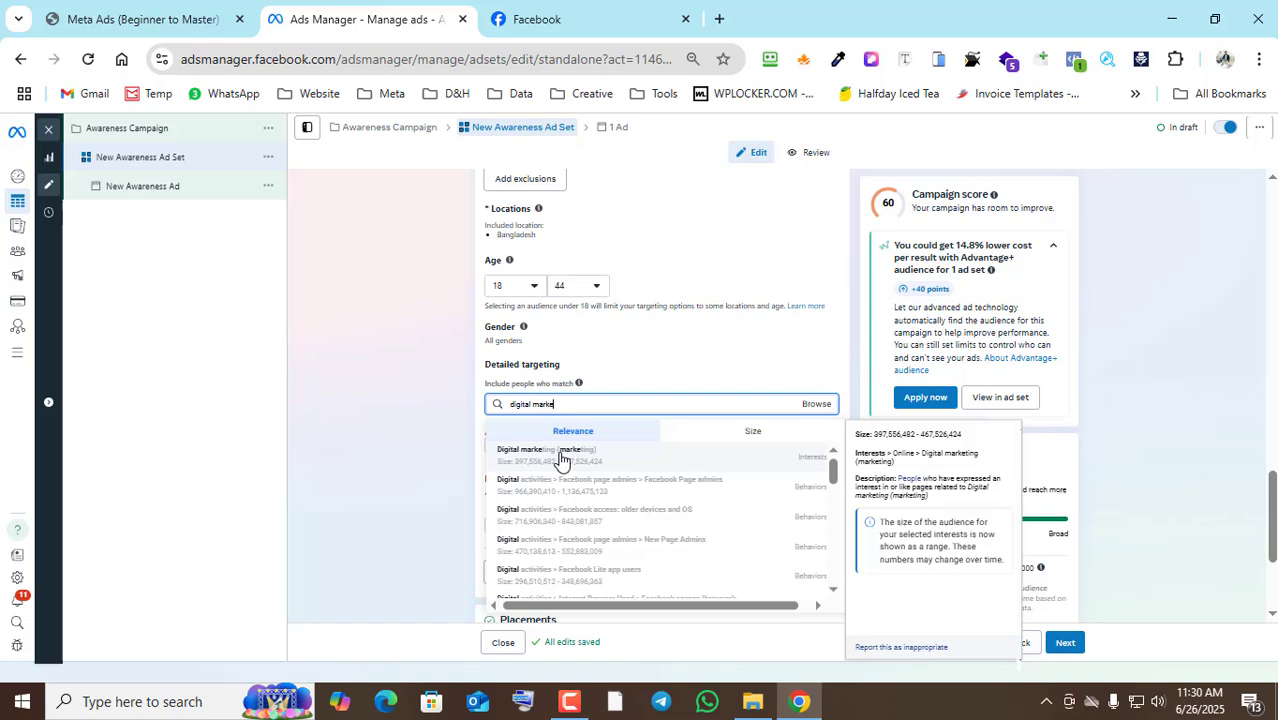
pyautogui.click(559, 459)
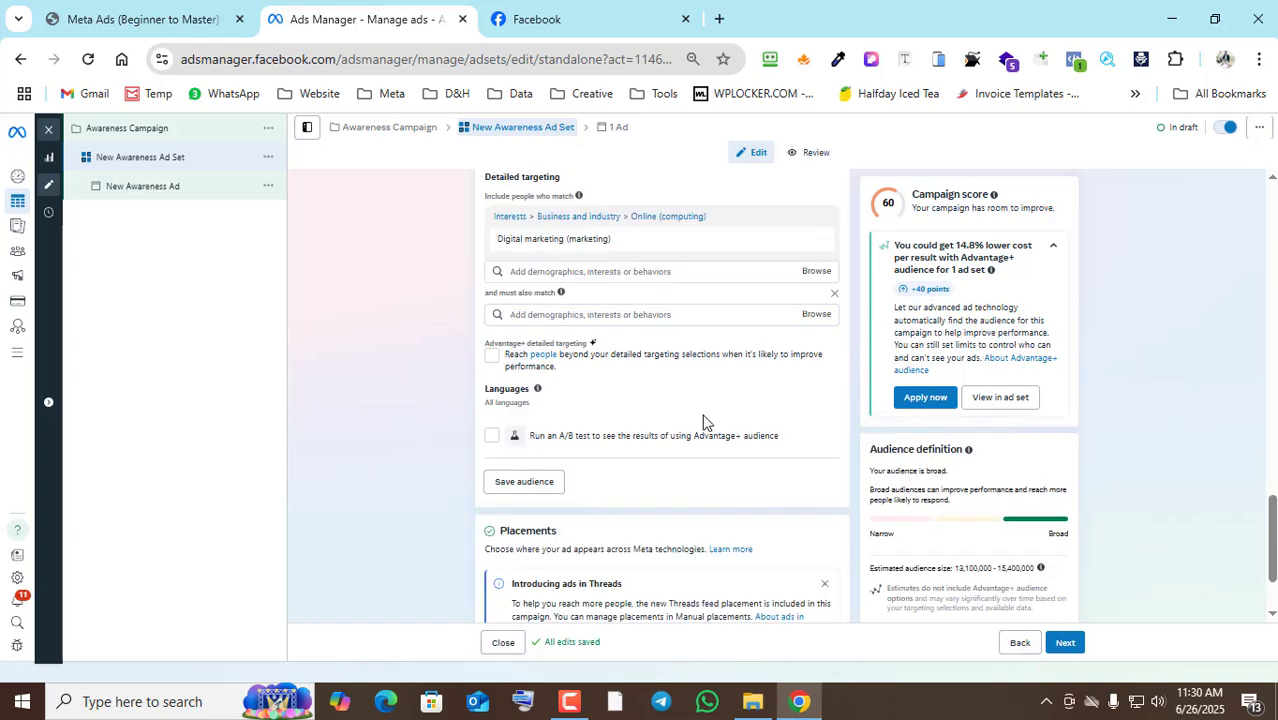
# Switch to manual placements and exclude the Threads, Audience Network and Instagram platforms.
pyautogui.scroll(-1, 695, 425)
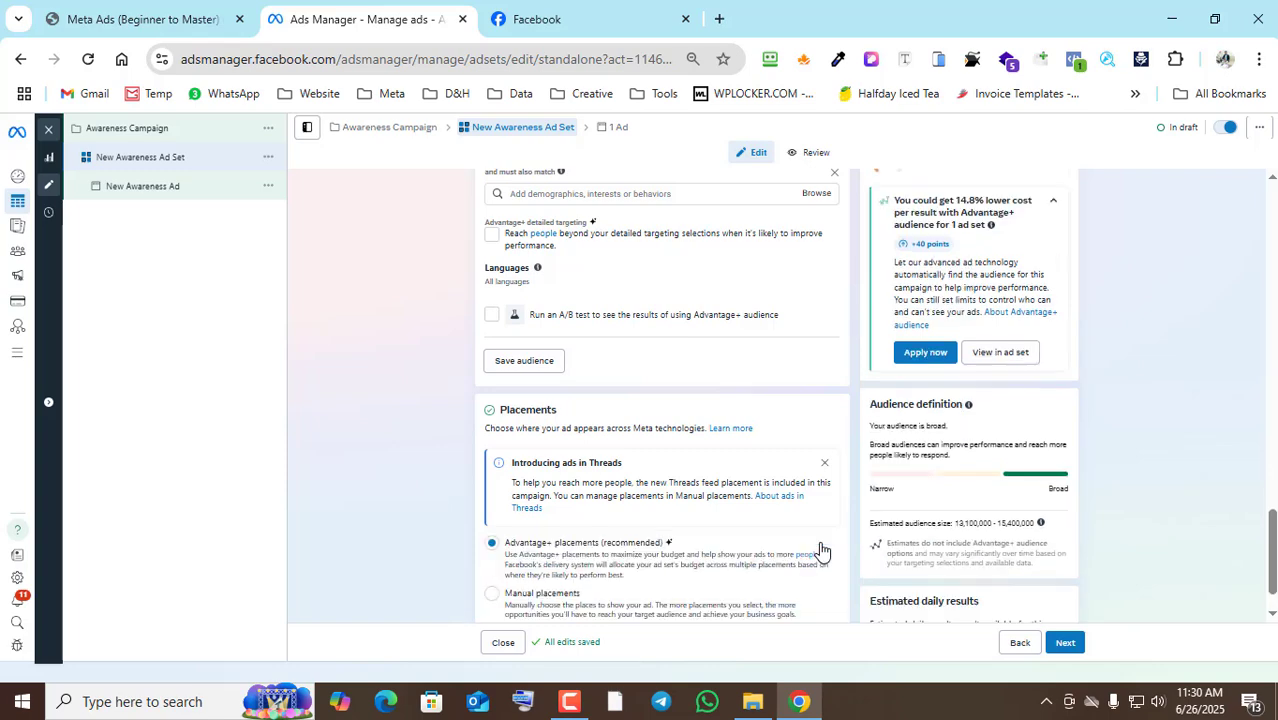
pyautogui.scroll(-1, 650, 502)
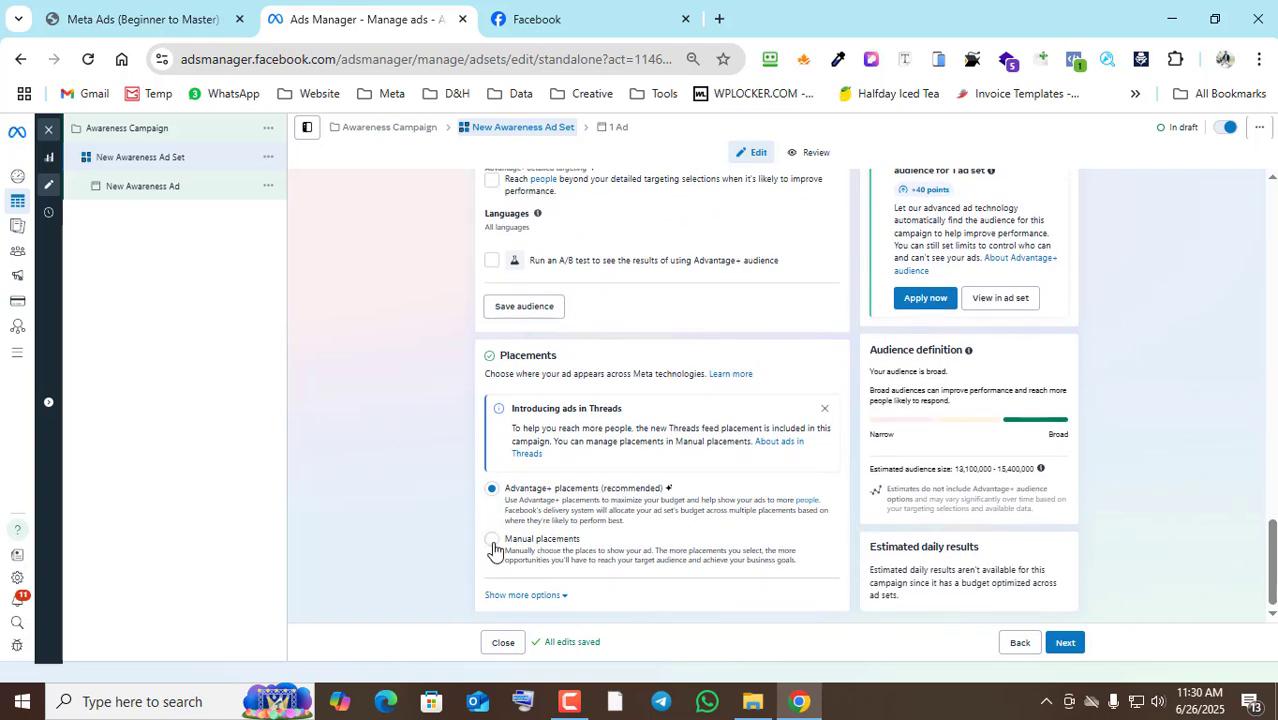
pyautogui.click(491, 541)
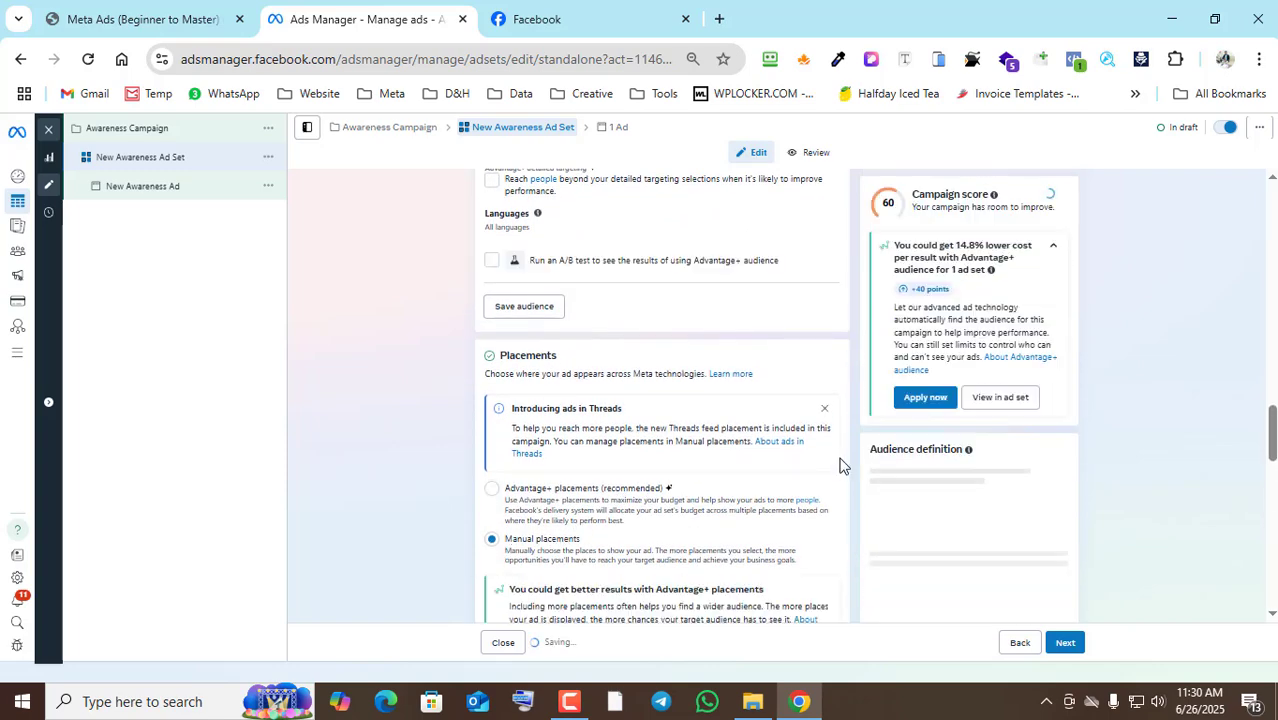
pyautogui.scroll(-3, 820, 450)
pyautogui.click(491, 531)
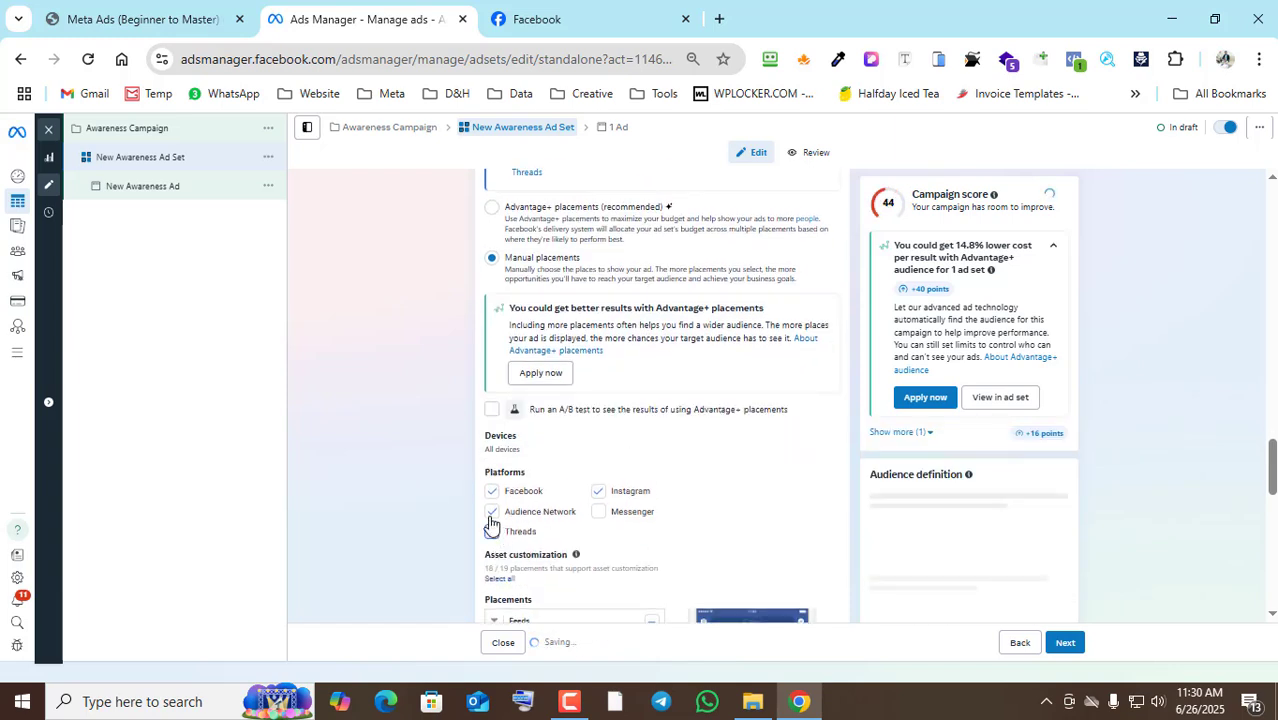
pyautogui.click(491, 512)
pyautogui.click(599, 493)
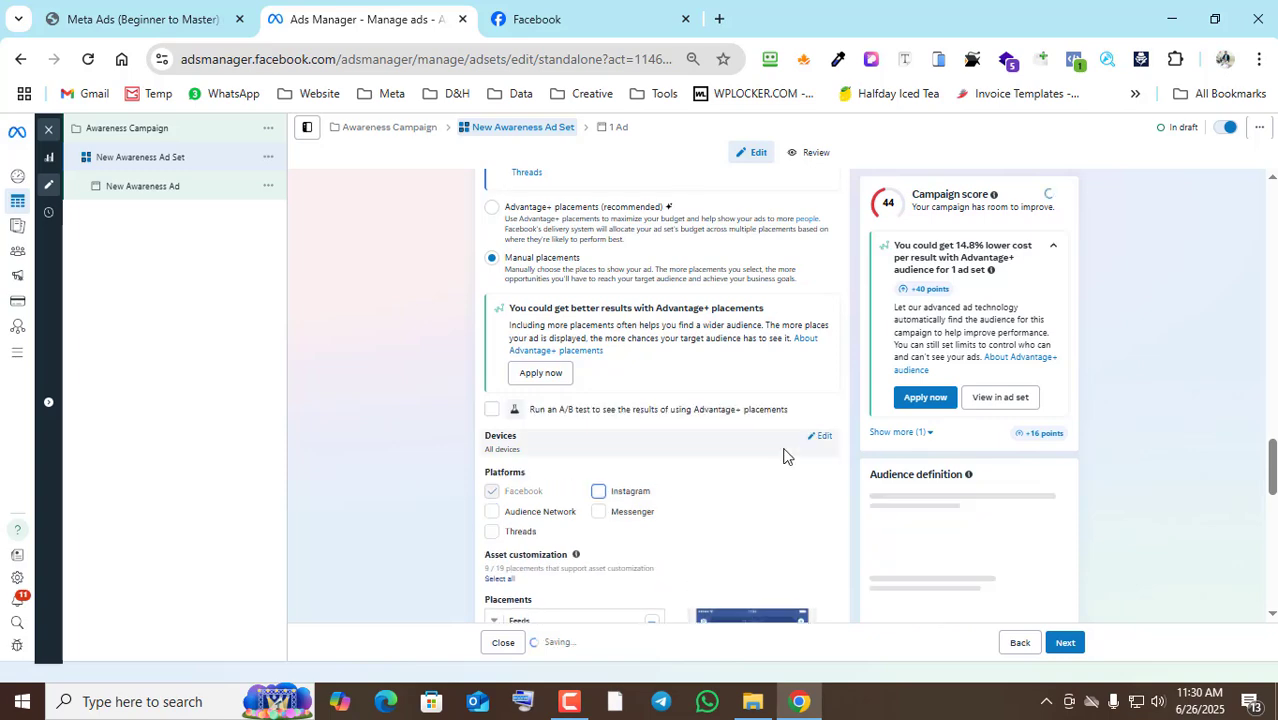
# Trim the placement list by deselecting all in-stream ads and search results placements, and continue to the ad settings.
pyautogui.scroll(-4, 785, 452)
pyautogui.click(652, 382)
pyautogui.click(652, 405)
pyautogui.scroll(-4, 652, 325)
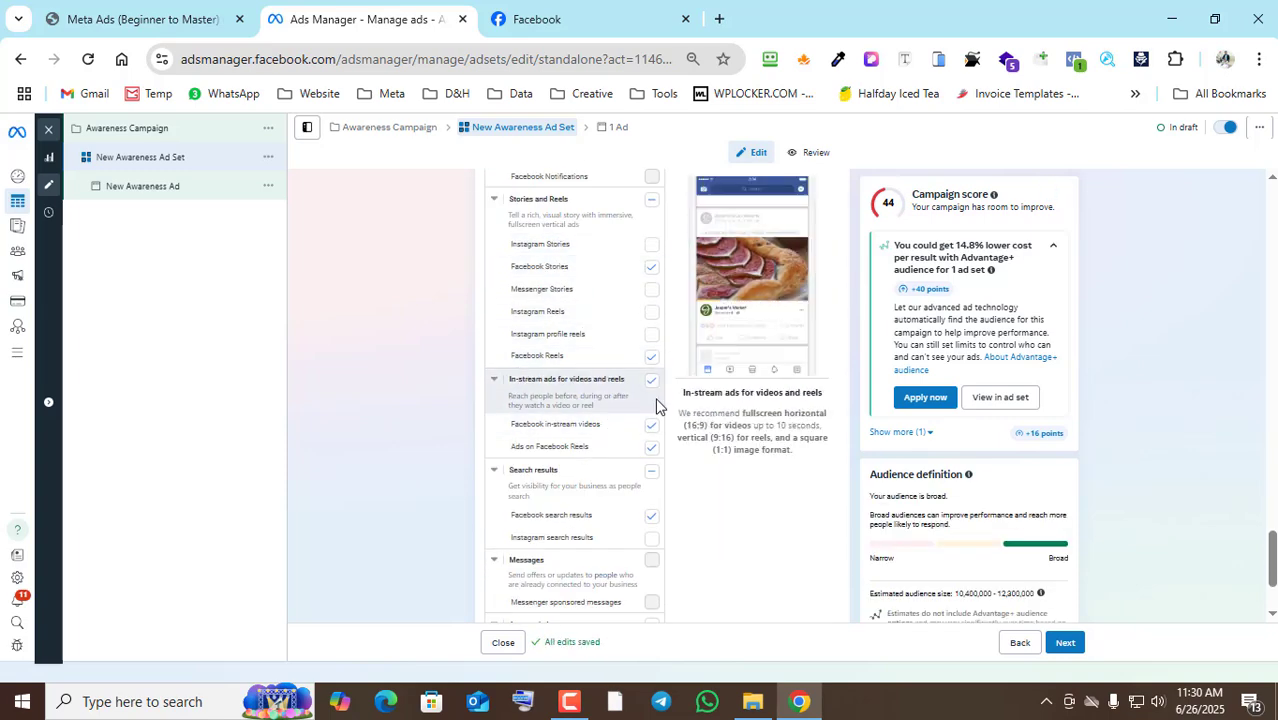
pyautogui.click(652, 381)
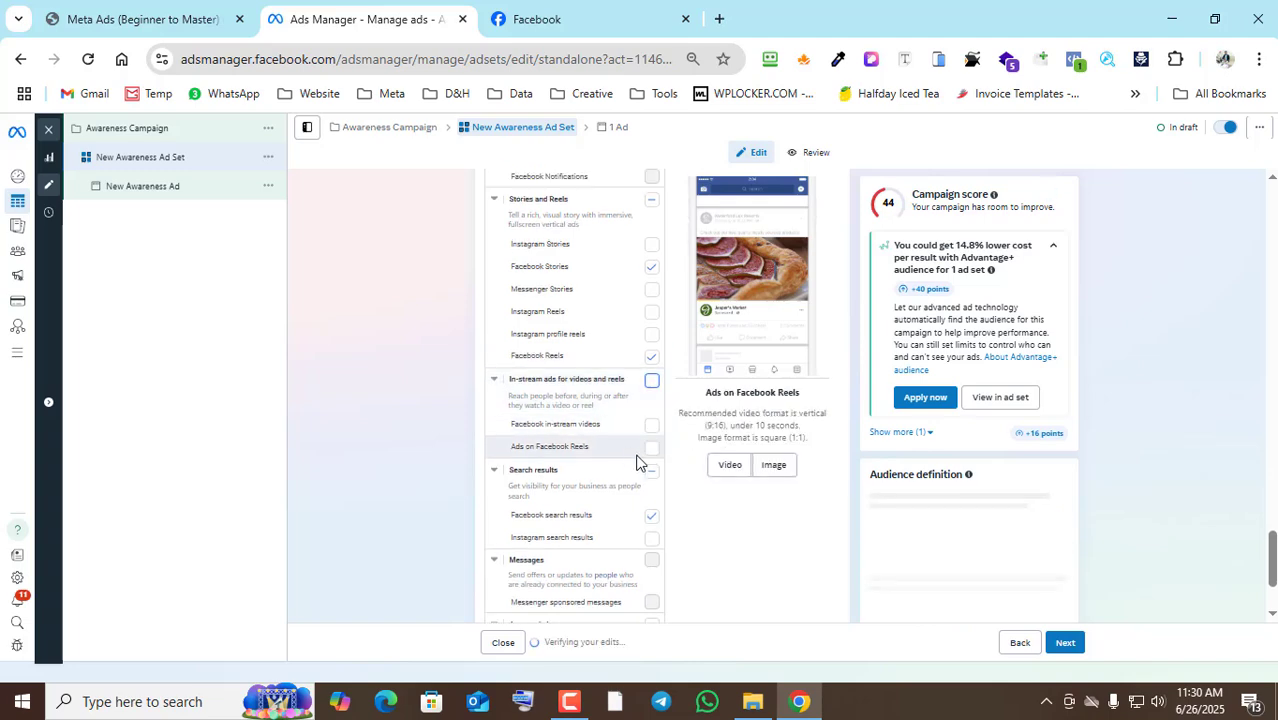
pyautogui.click(651, 467)
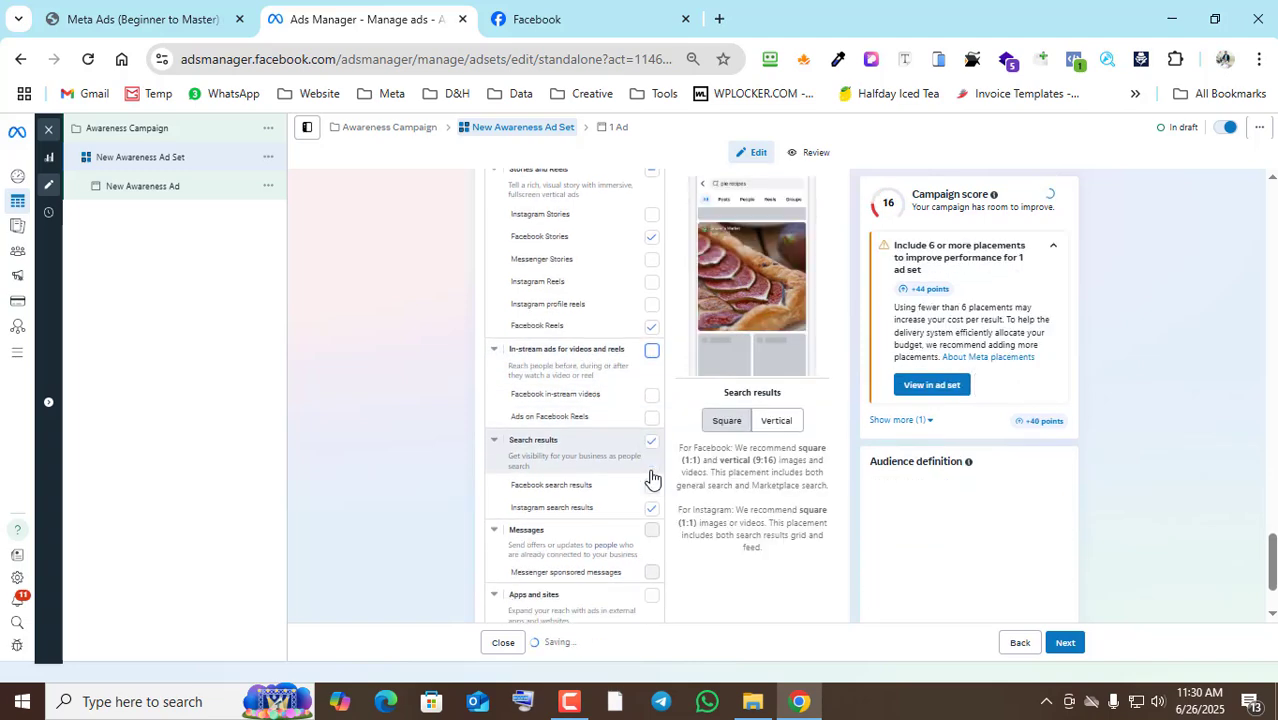
pyautogui.scroll(-1, 653, 470)
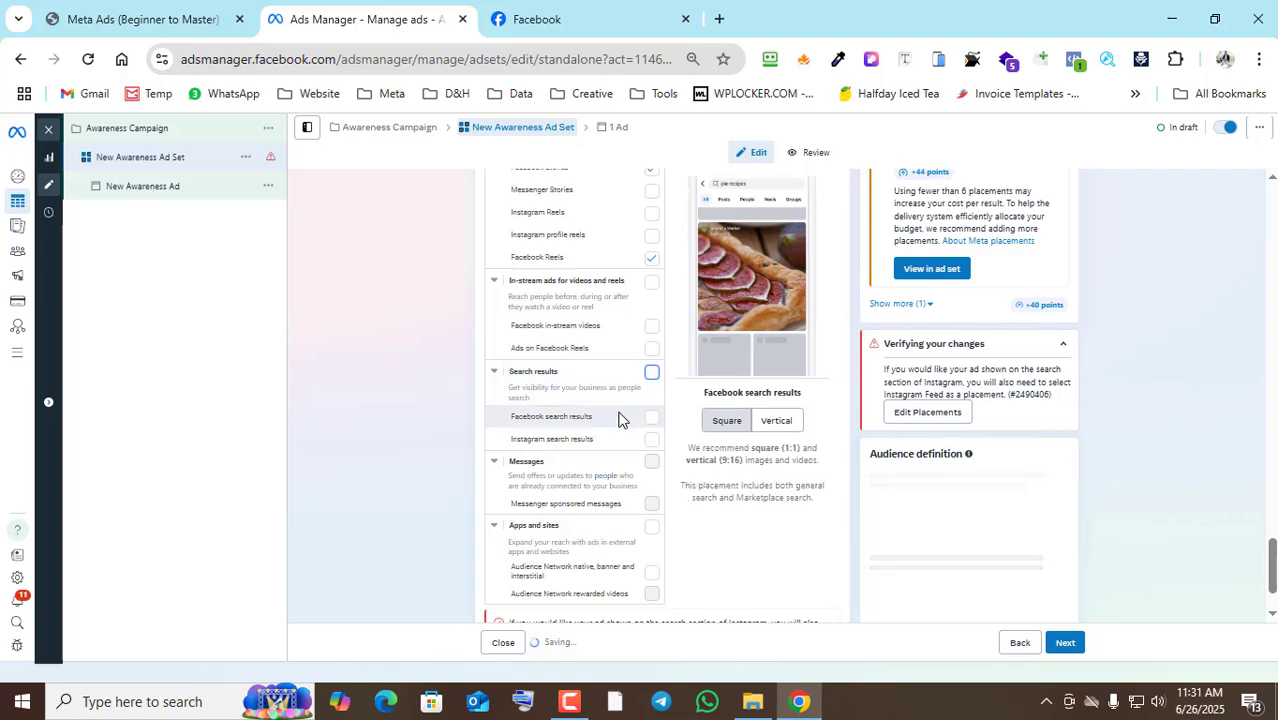
pyautogui.scroll(-1, 620, 415)
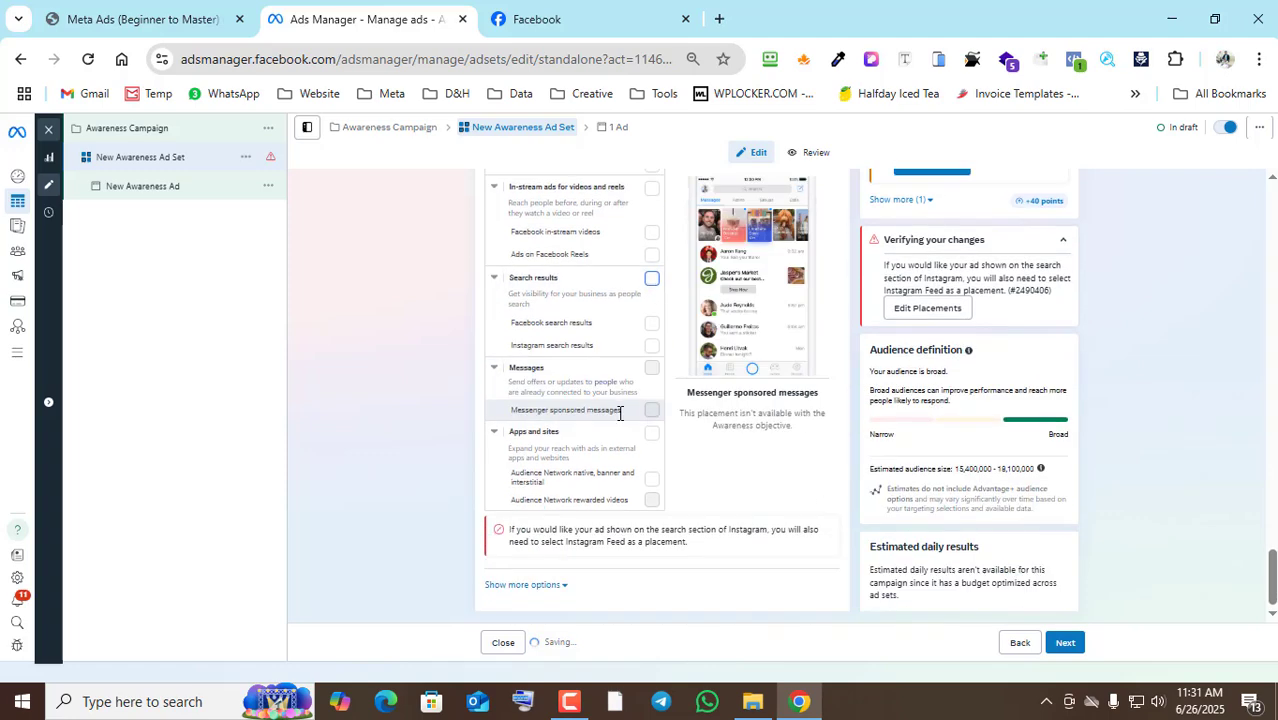
pyautogui.click(1065, 642)
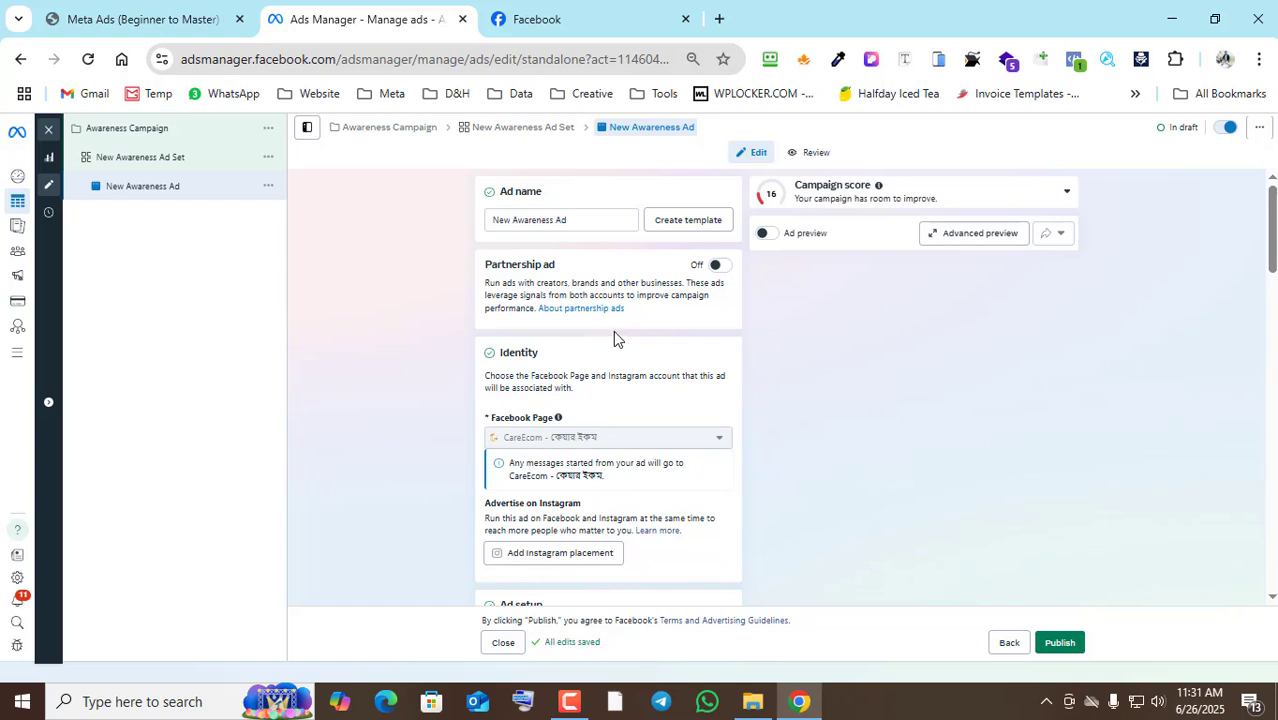
# Try Messenger as the ad's messaging destination and switch it back to WhatsApp.
pyautogui.scroll(-1, 650, 389)
pyautogui.scroll(-2, 638, 370)
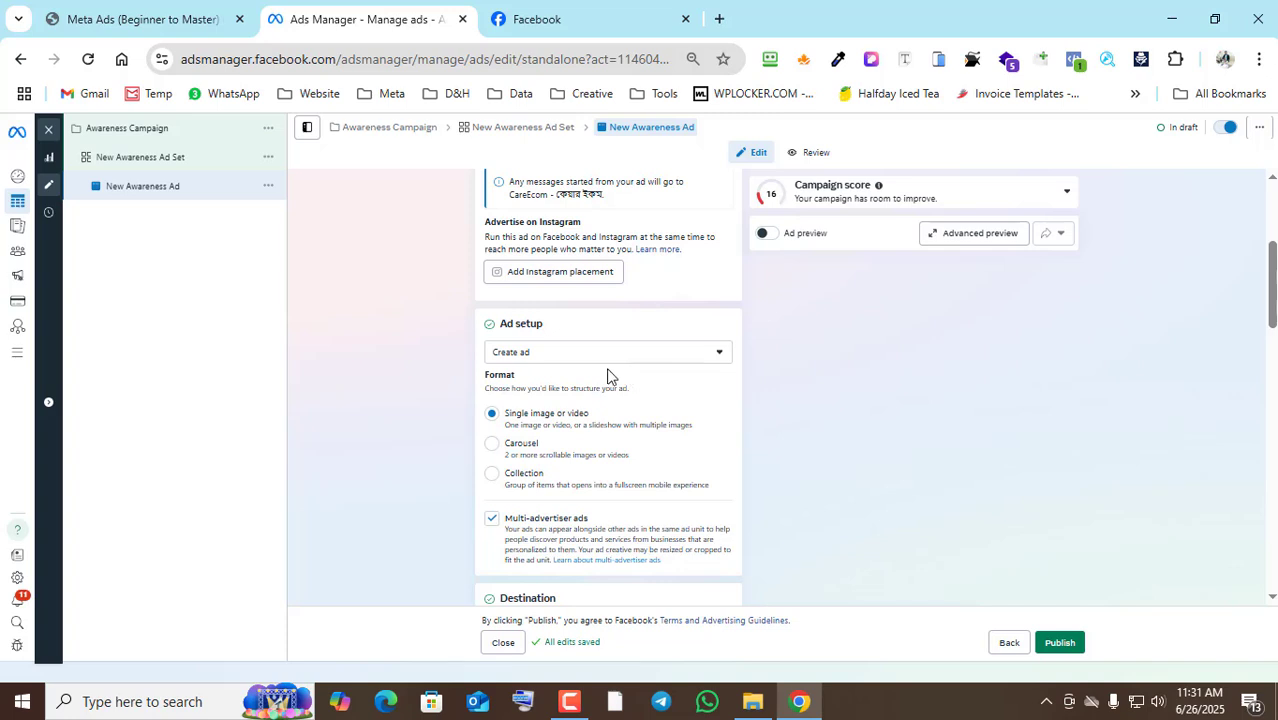
pyautogui.scroll(-1, 610, 371)
pyautogui.scroll(-3, 655, 388)
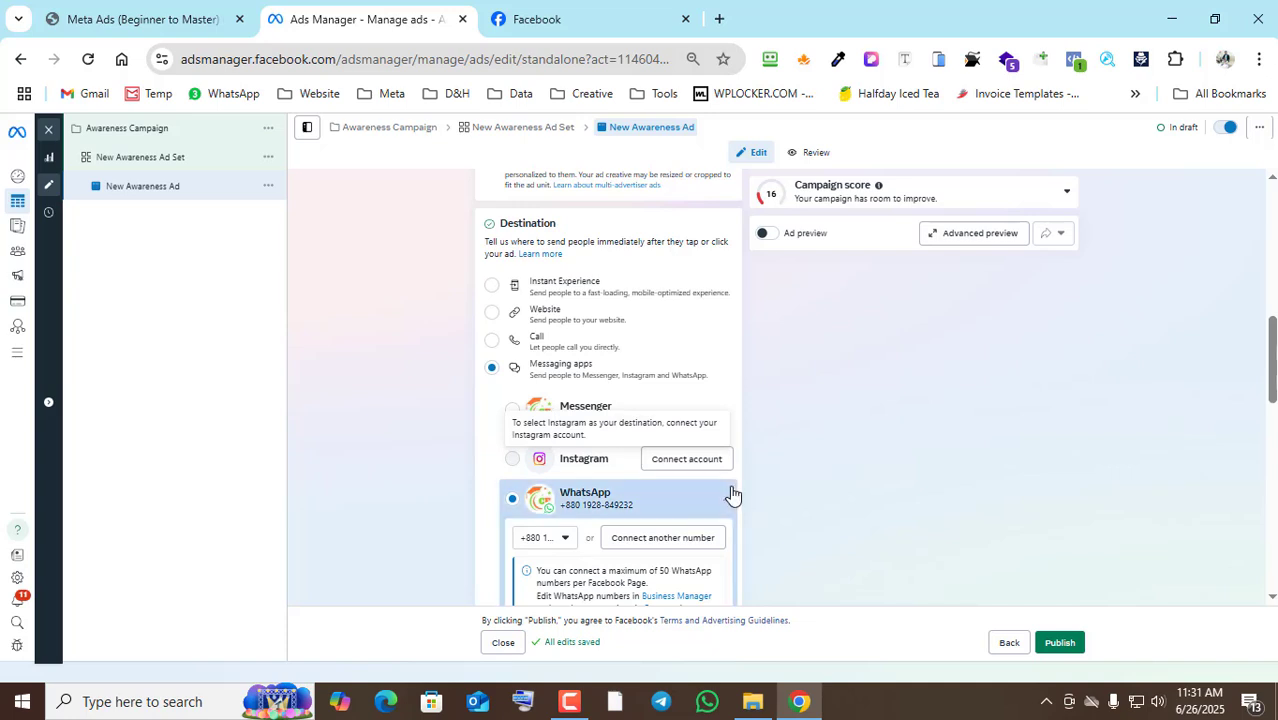
pyautogui.scroll(-1, 665, 491)
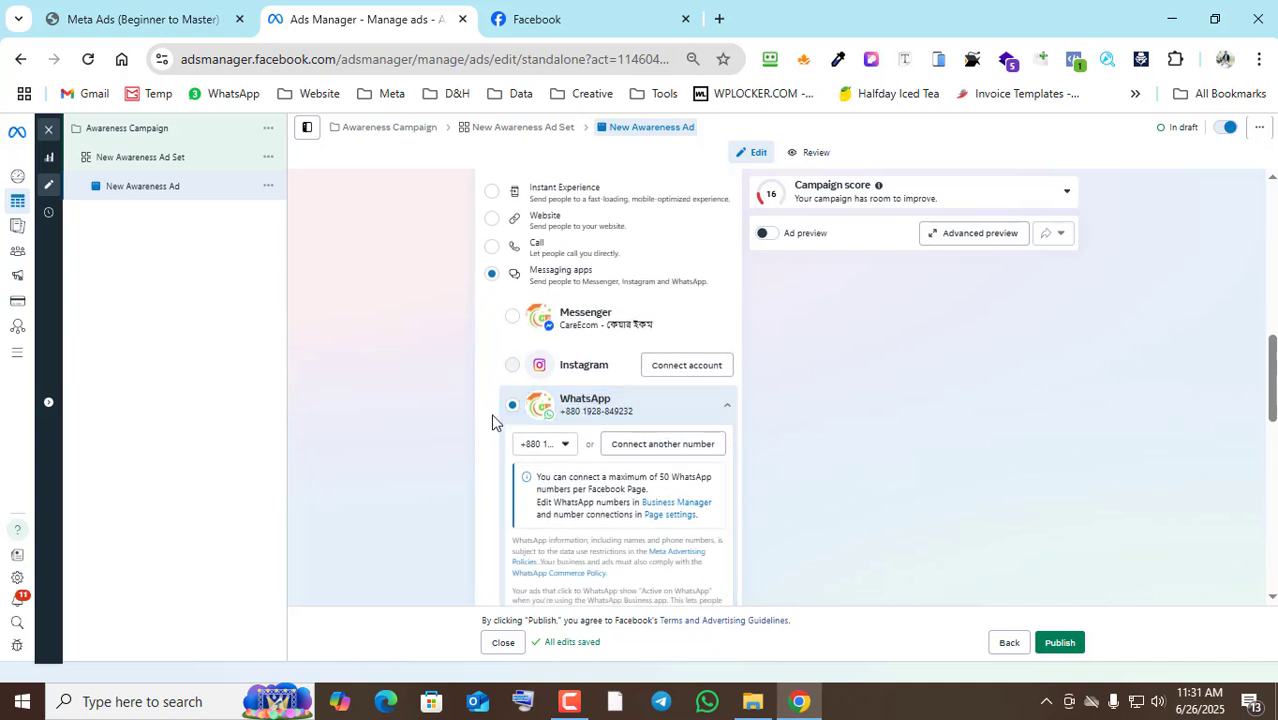
pyautogui.click(513, 319)
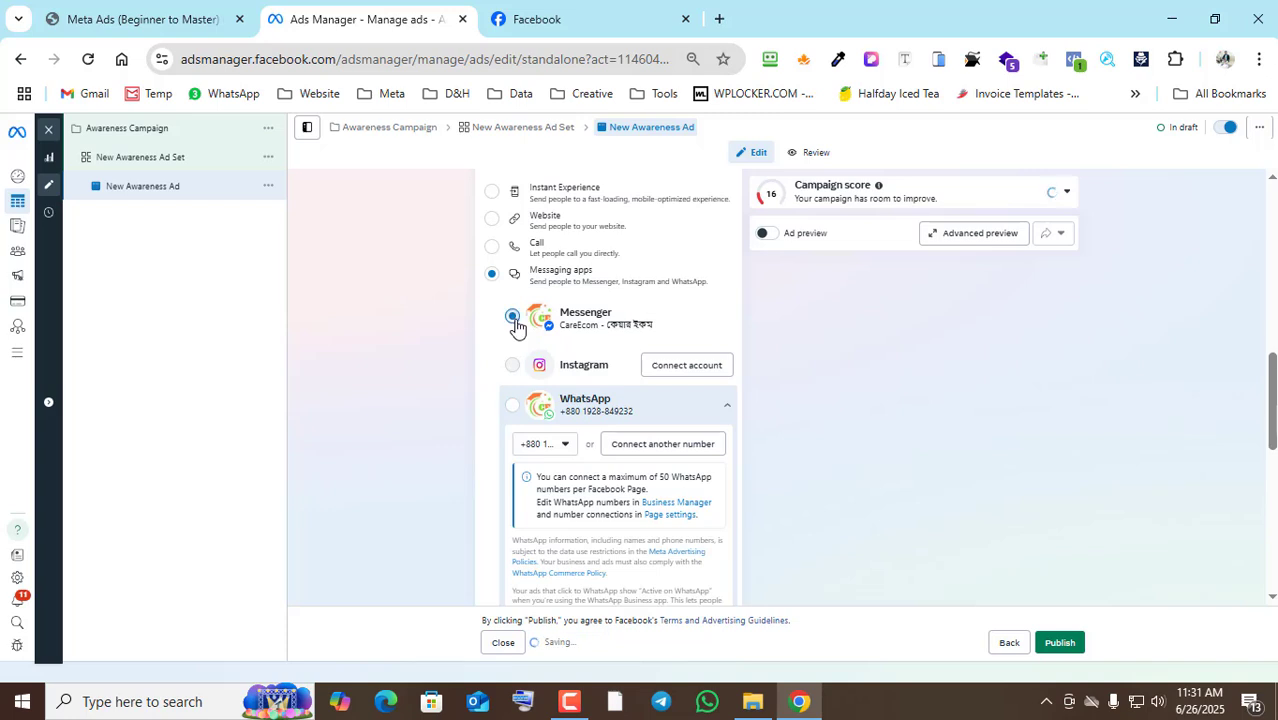
pyautogui.click(512, 410)
# Check which ad types the ad creative setup offers, without choosing one.
pyautogui.scroll(-2, 650, 440)
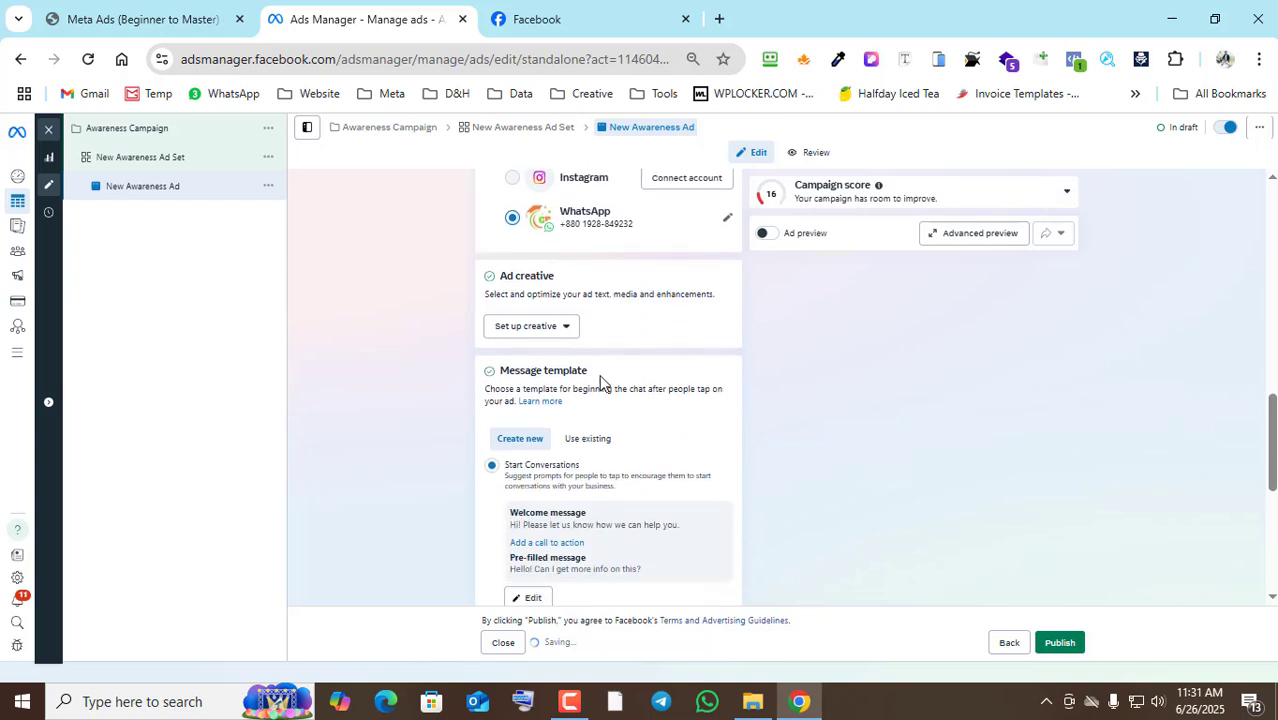
pyautogui.click(541, 333)
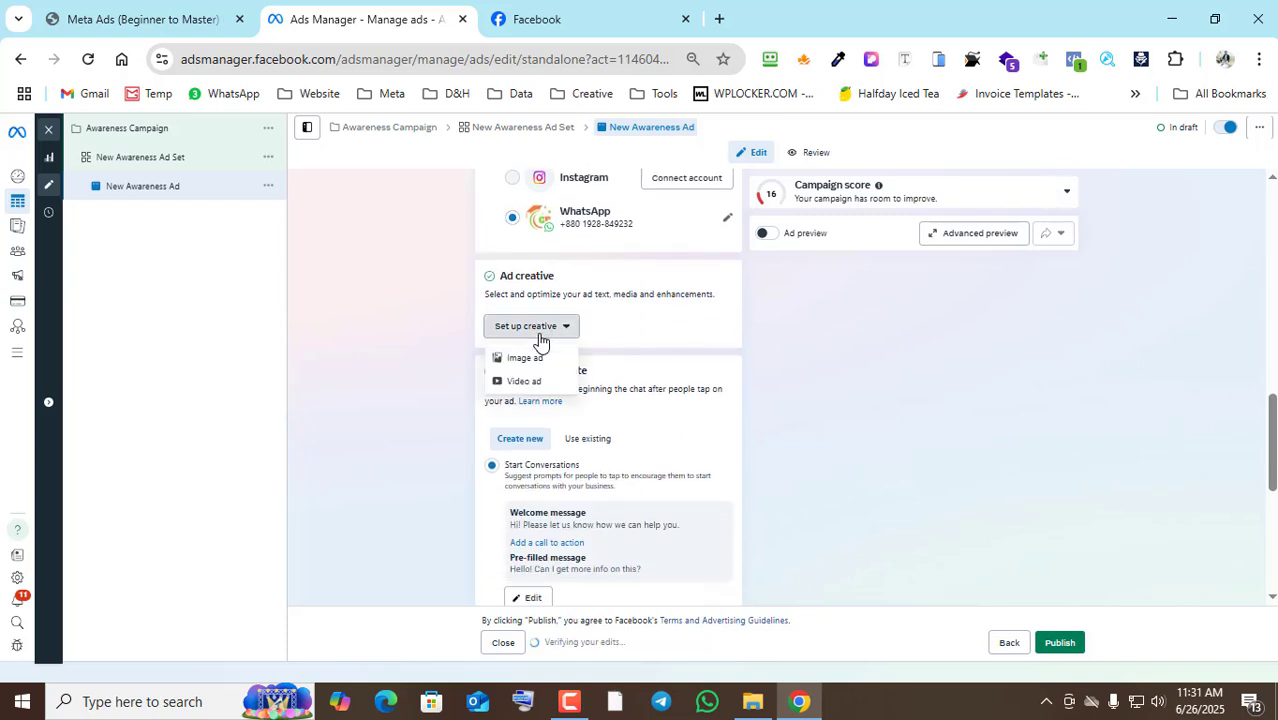
pyautogui.click(627, 358)
pyautogui.scroll(10, 627, 360)
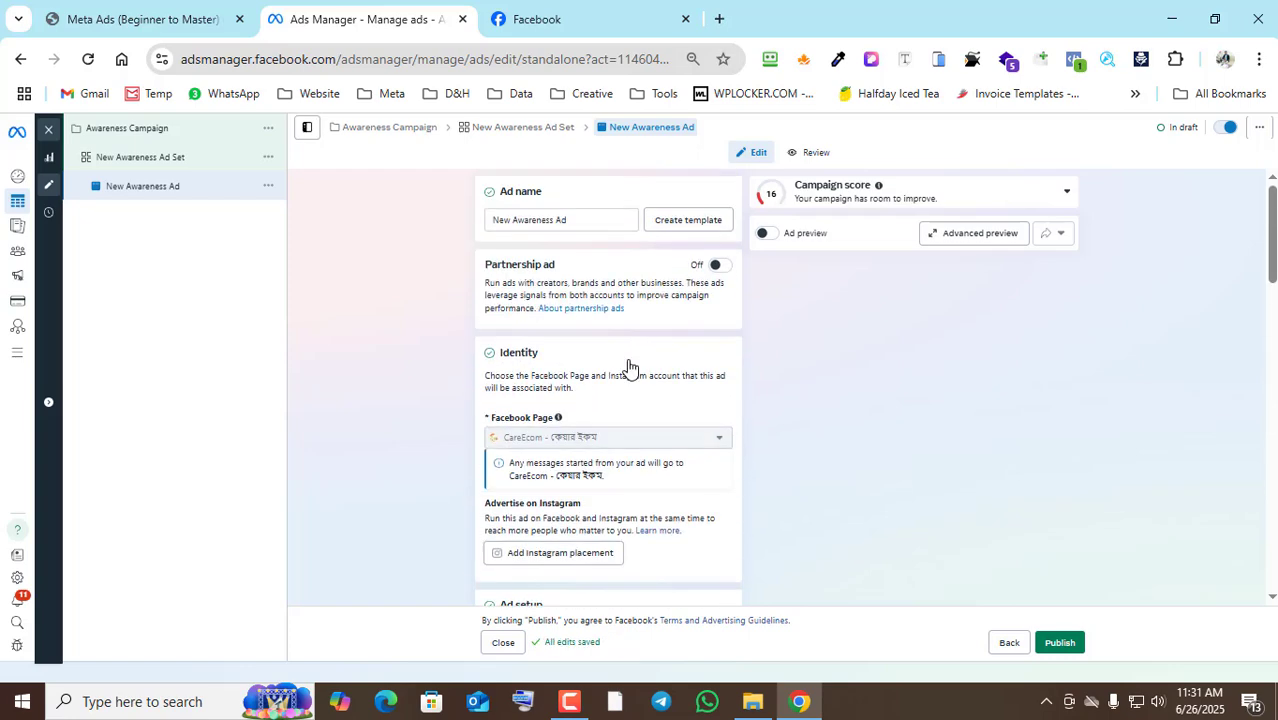
# Set the ad to use an existing post and select the Facebook video post dated Jun 17, 2025 with 31 likes.
pyautogui.scroll(-5, 627, 358)
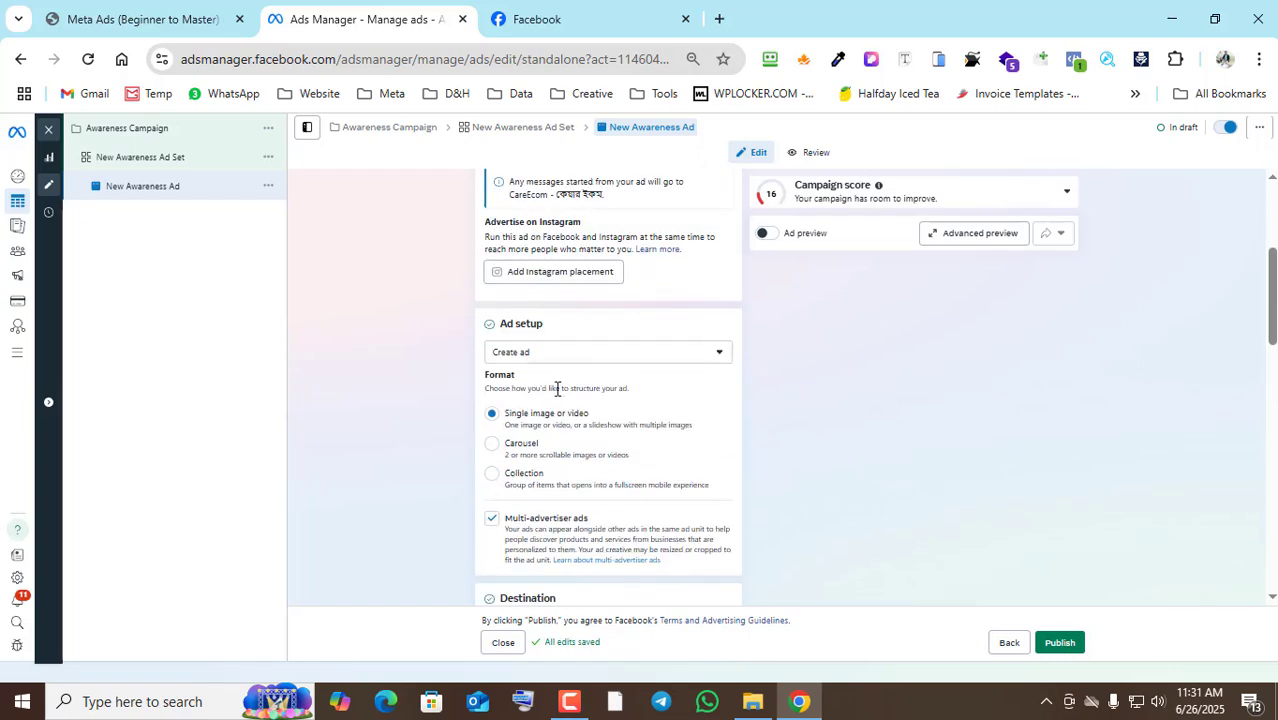
pyautogui.click(558, 354)
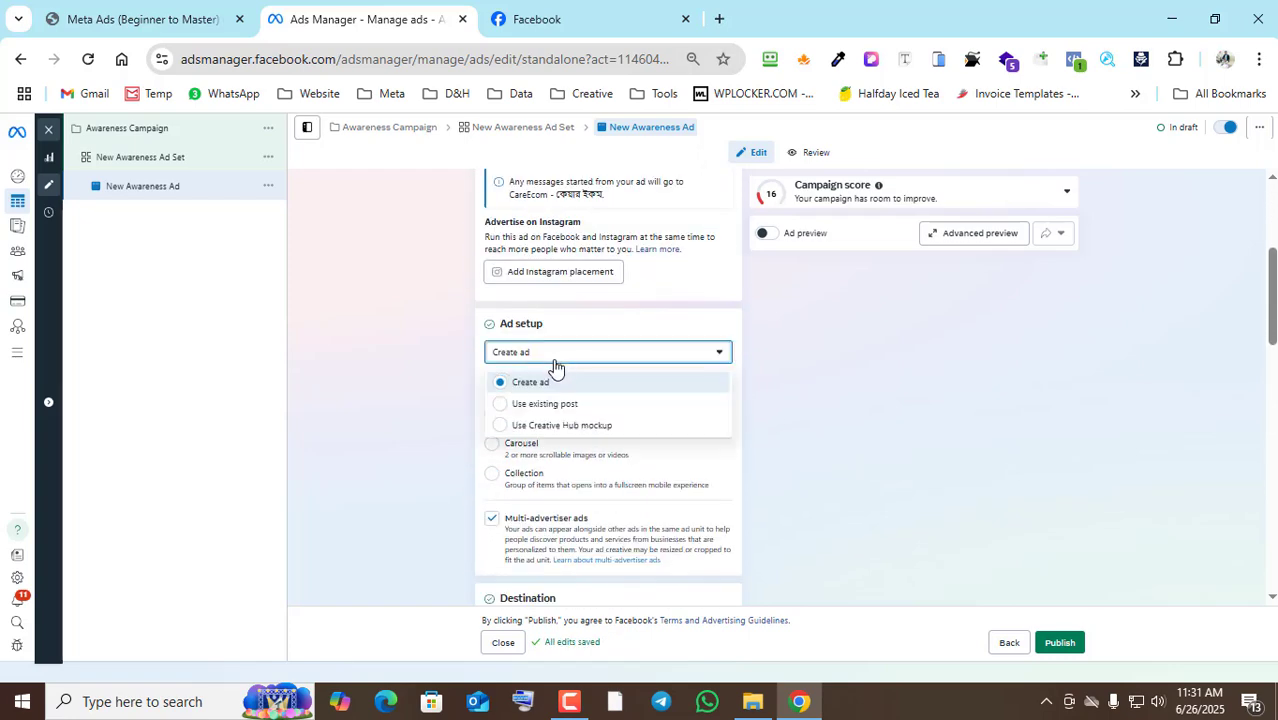
pyautogui.click(510, 404)
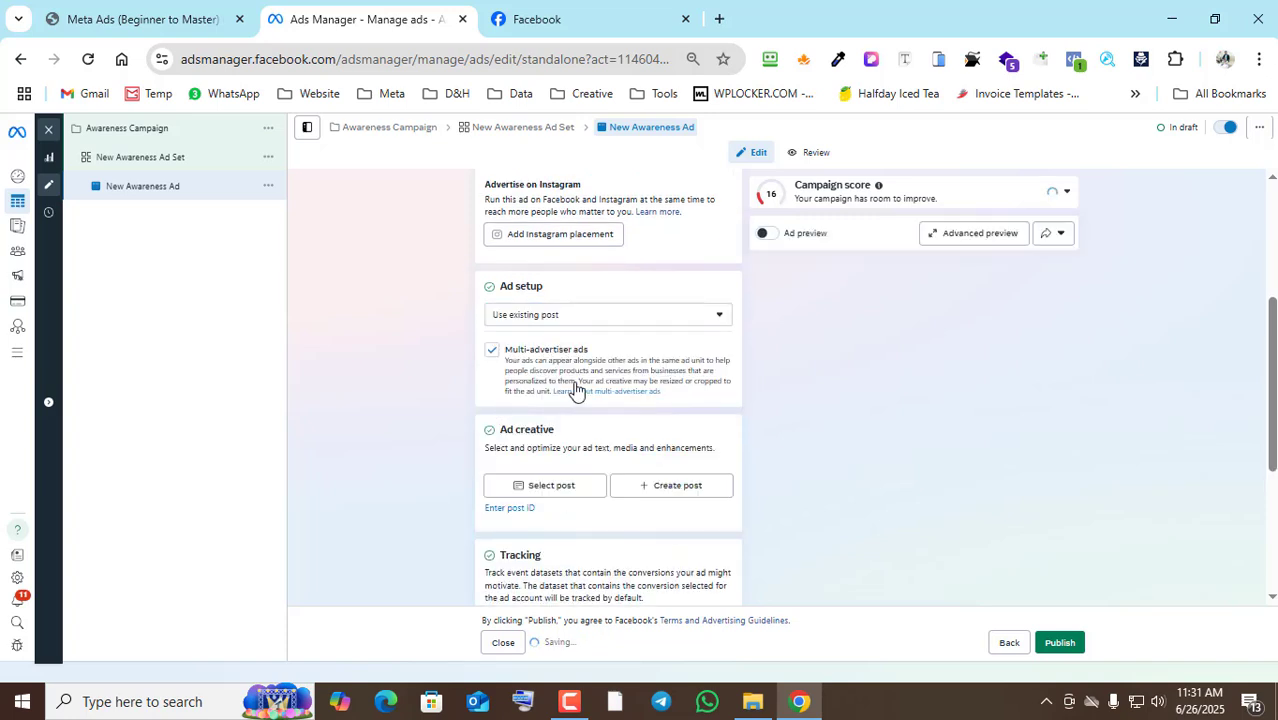
pyautogui.scroll(-1, 610, 400)
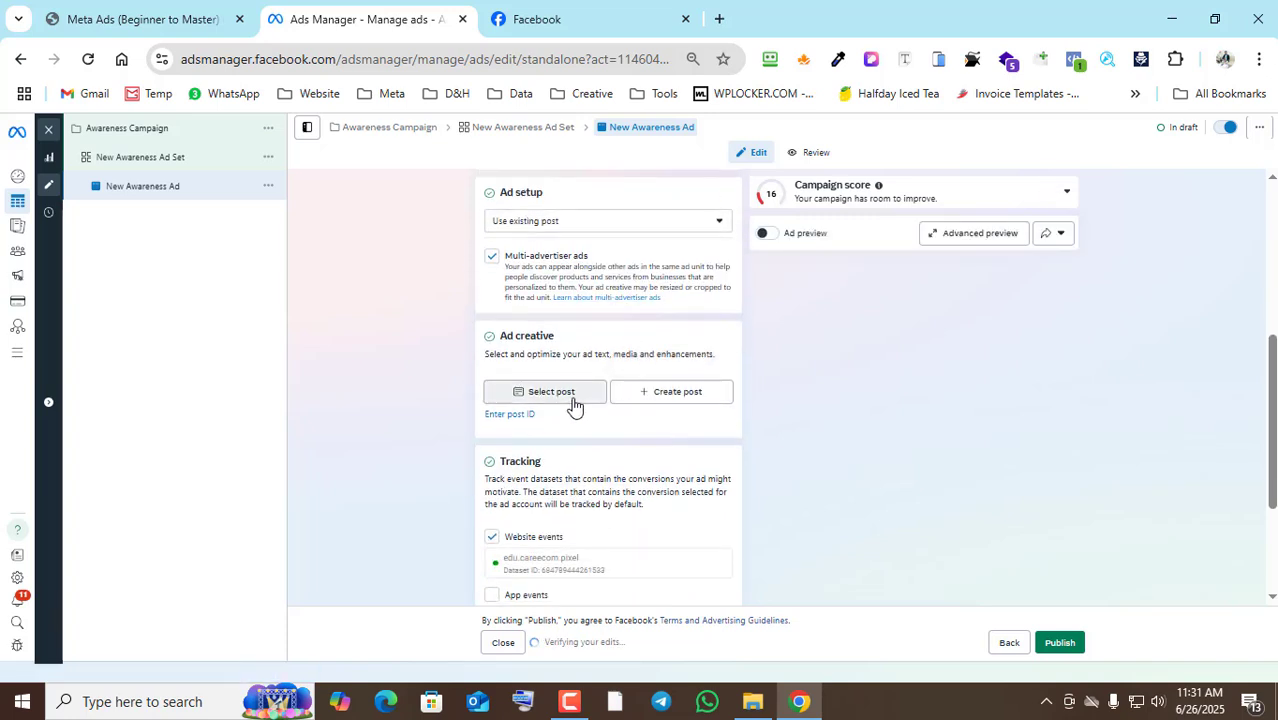
pyautogui.click(573, 403)
pyautogui.scroll(-5, 531, 402)
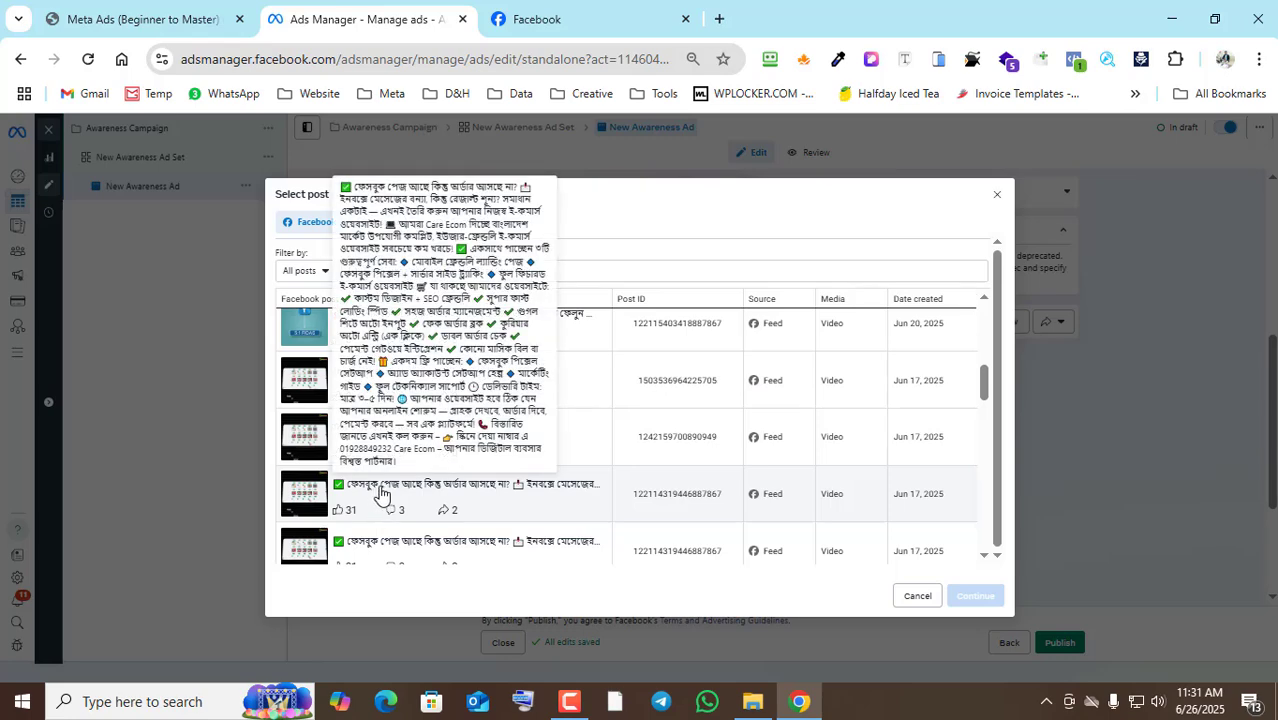
pyautogui.click(380, 492)
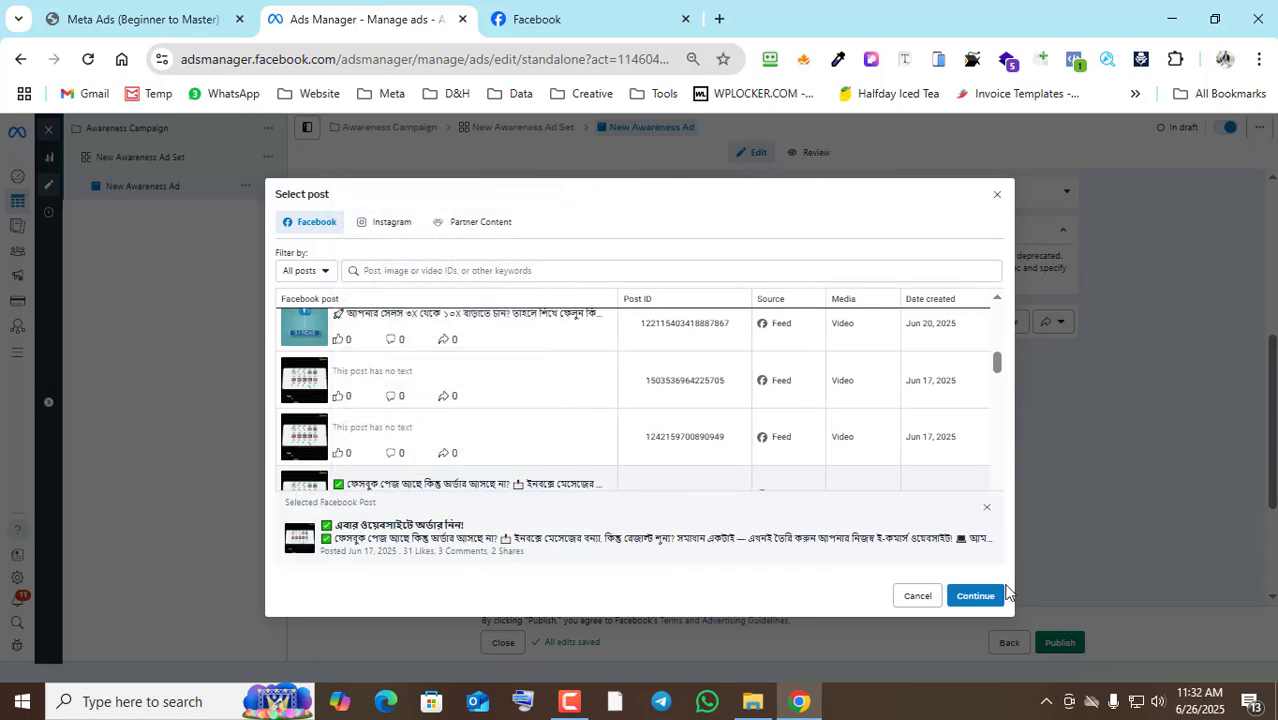
pyautogui.click(975, 596)
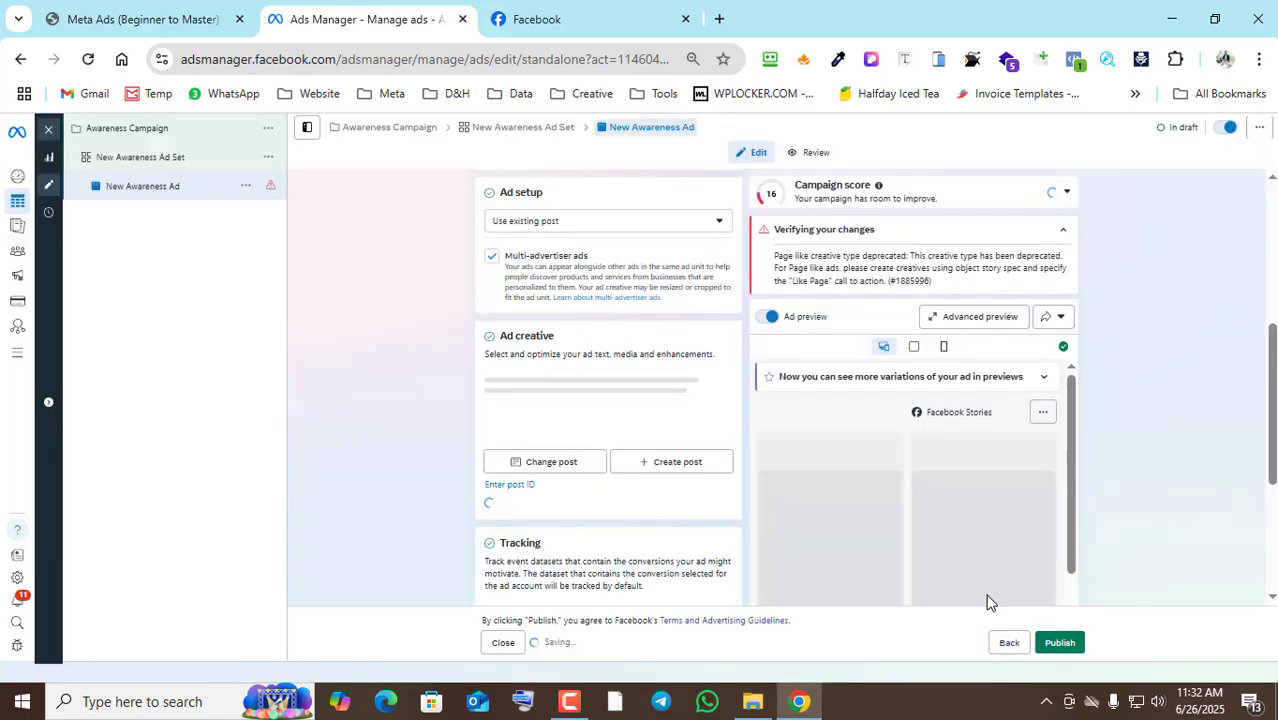
# Review the Start Conversations message template's welcome message and suggested questions without changing them.
pyautogui.scroll(-5, 700, 470)
pyautogui.scroll(-4, 673, 450)
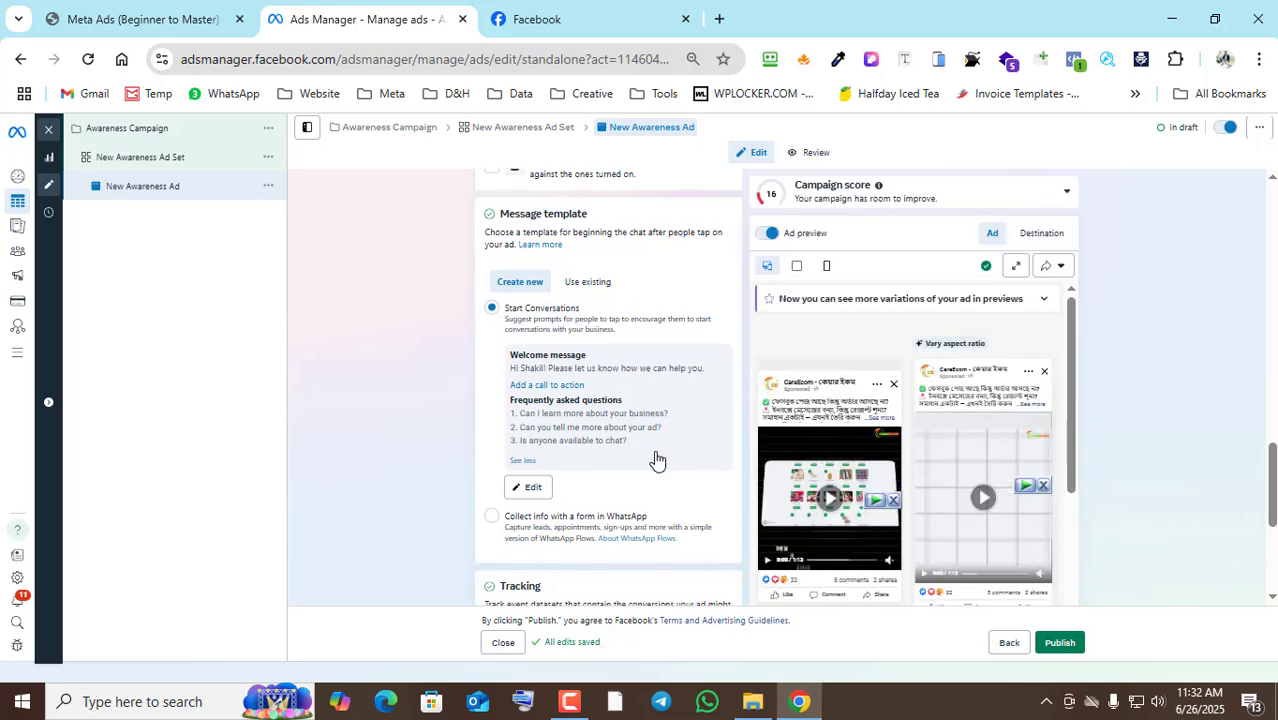
pyautogui.scroll(-1, 640, 450)
pyautogui.click(546, 400)
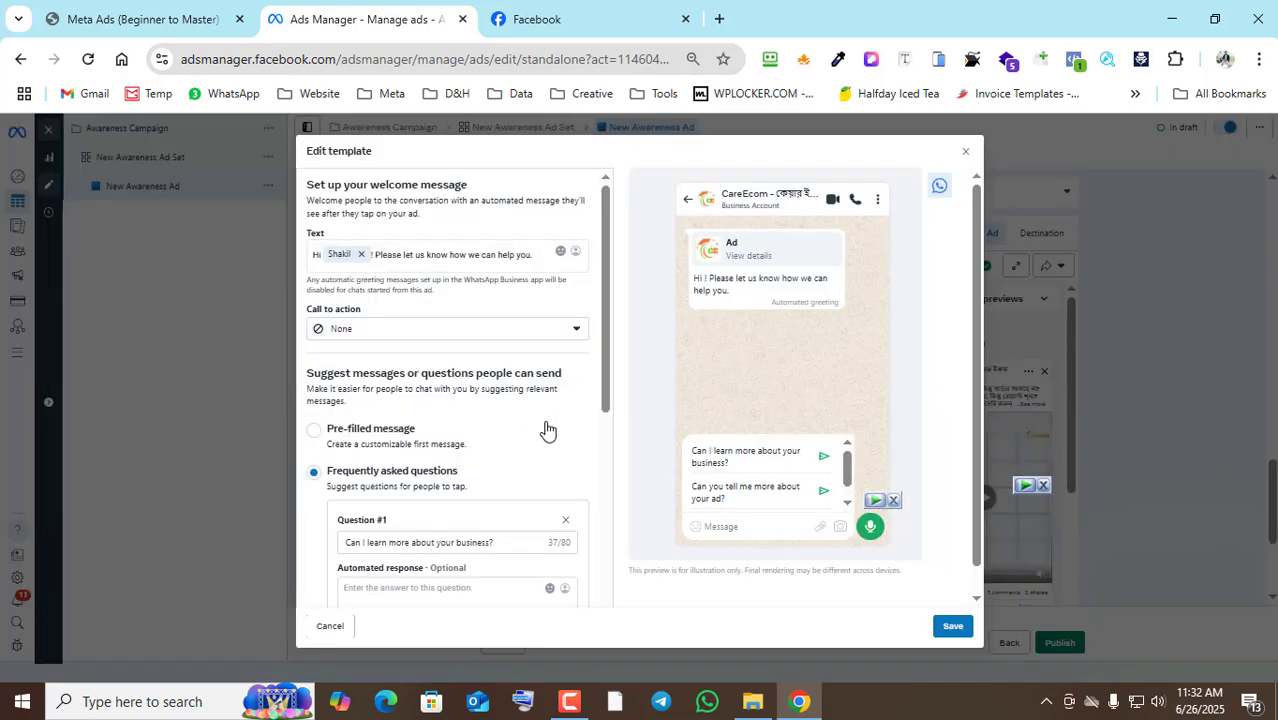
pyautogui.scroll(-2, 541, 428)
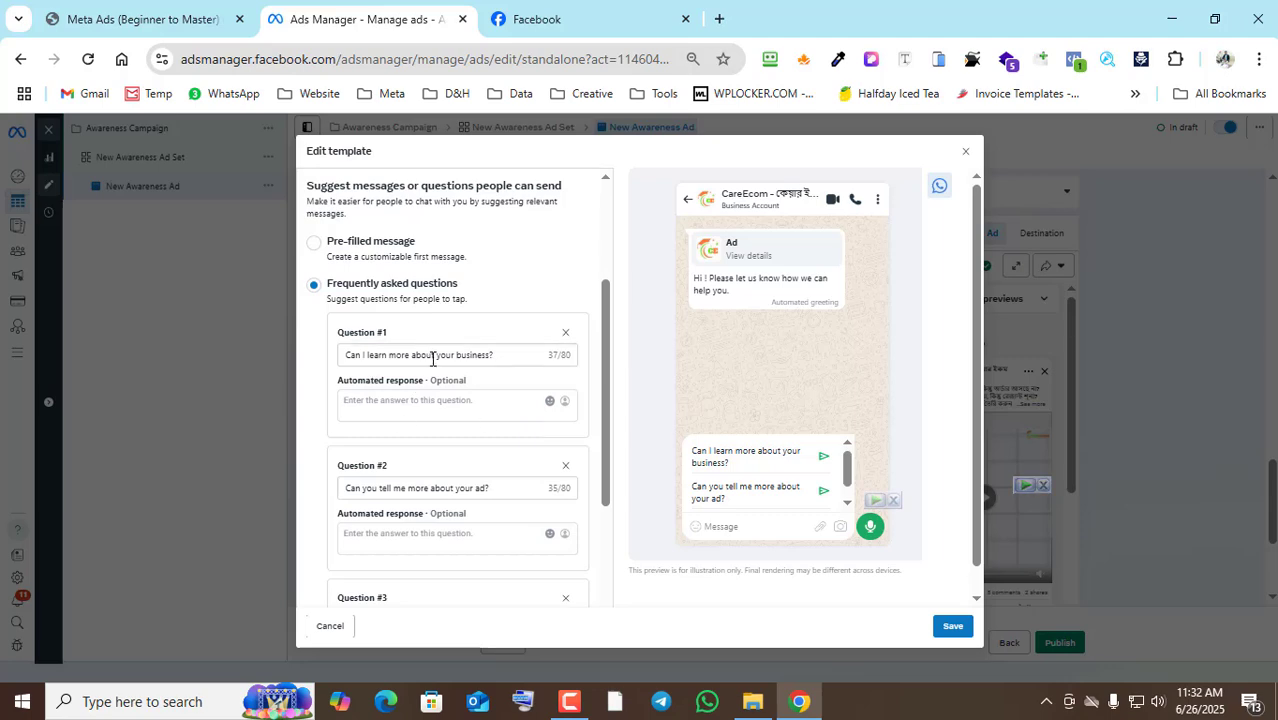
pyautogui.scroll(2, 440, 373)
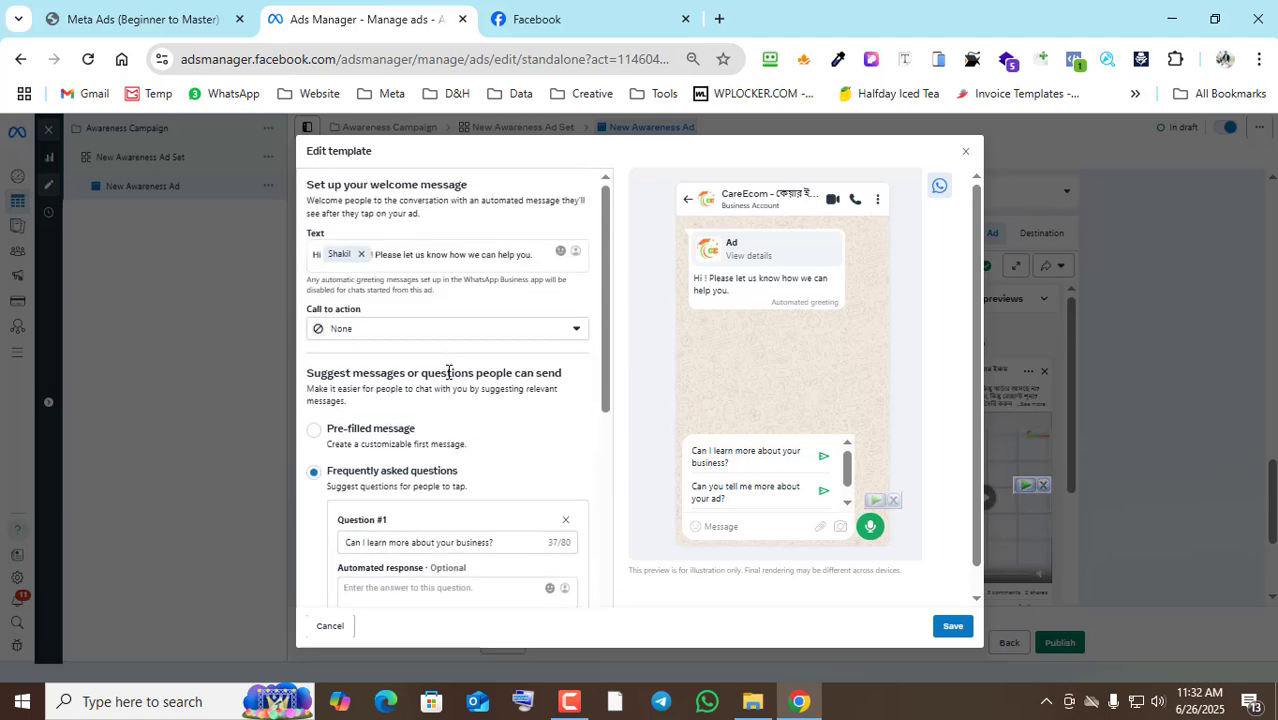
pyautogui.click(964, 153)
# Look over the tracking settings, publish the awareness campaign and dismiss the account spending limit notice.
pyautogui.scroll(-3, 652, 400)
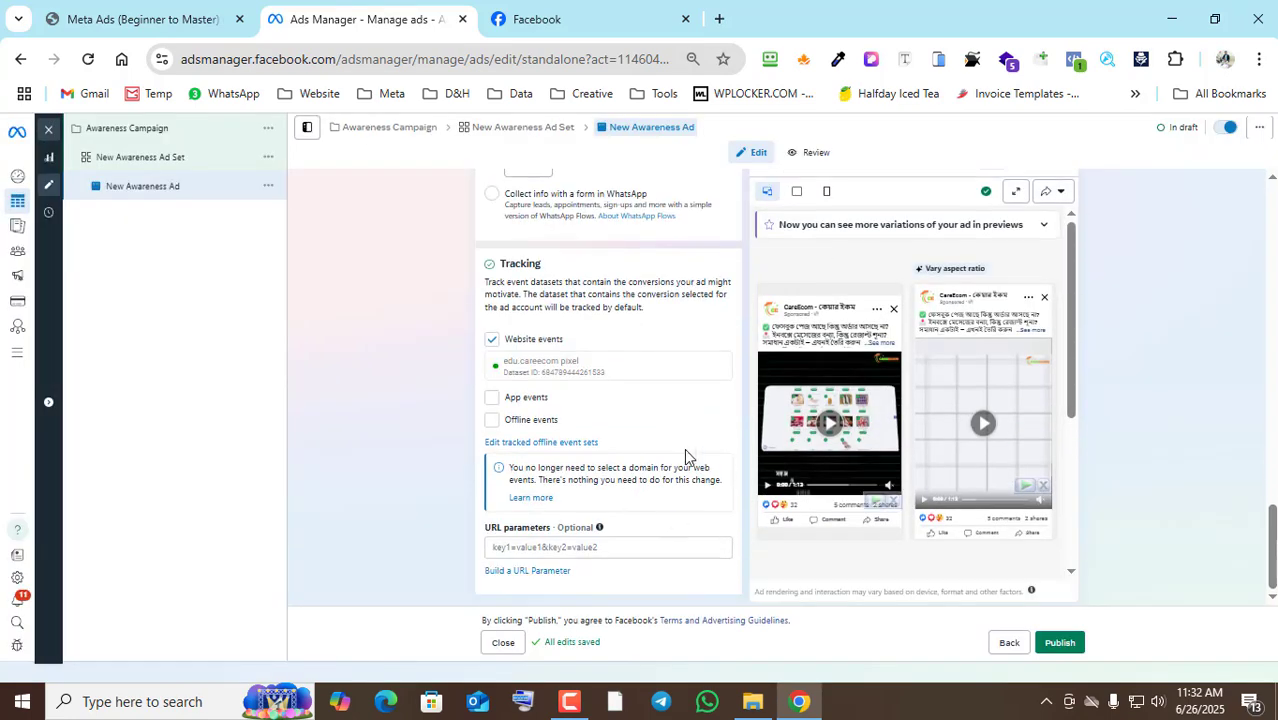
pyautogui.scroll(10, 692, 466)
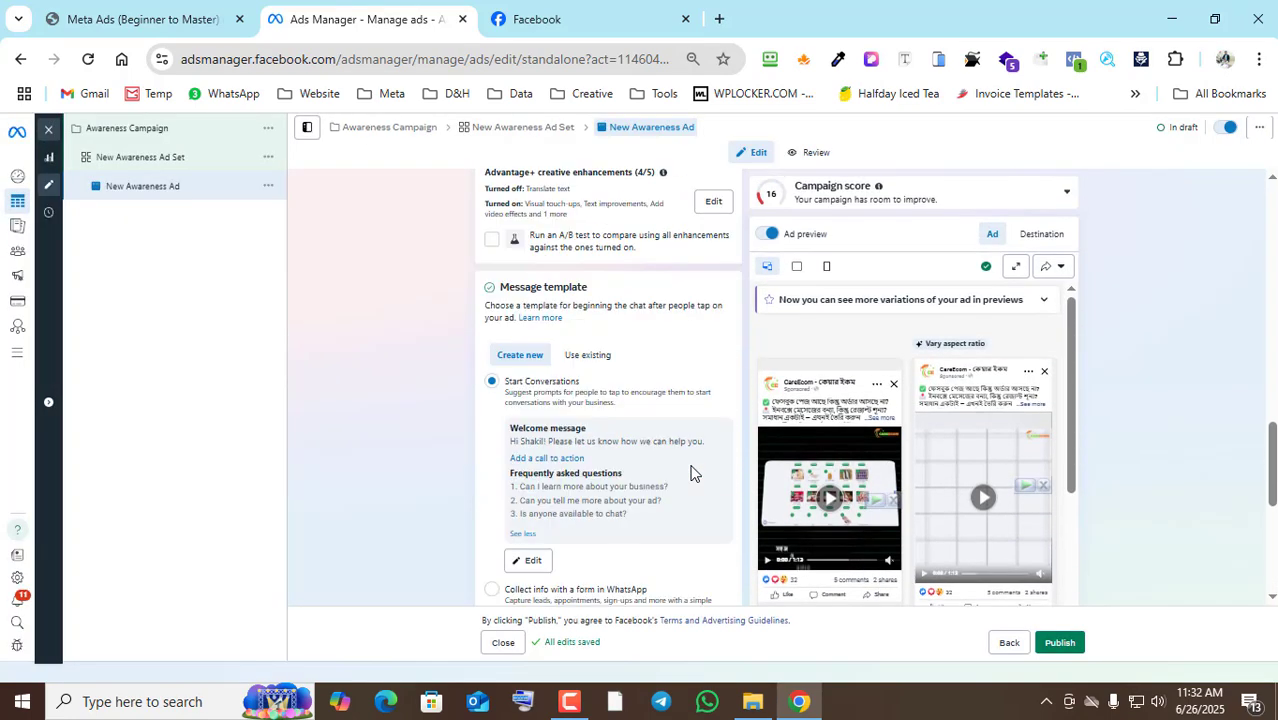
pyautogui.click(1076, 648)
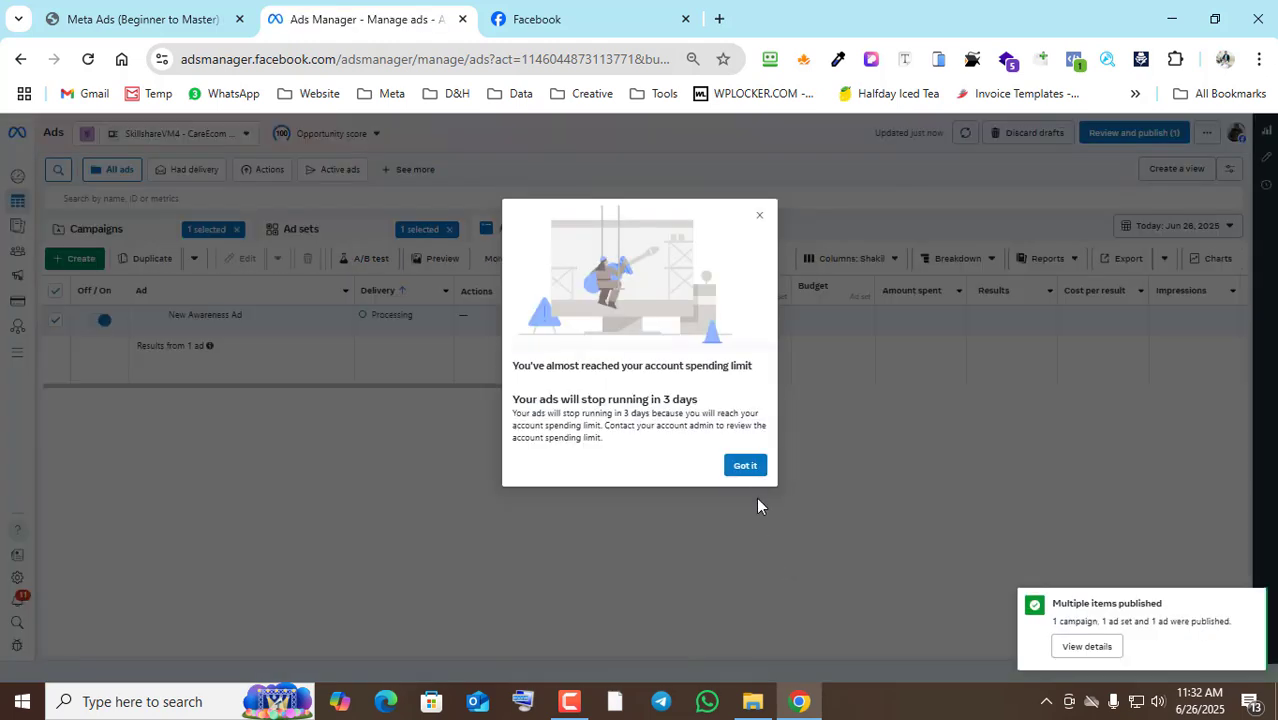
pyautogui.click(752, 468)
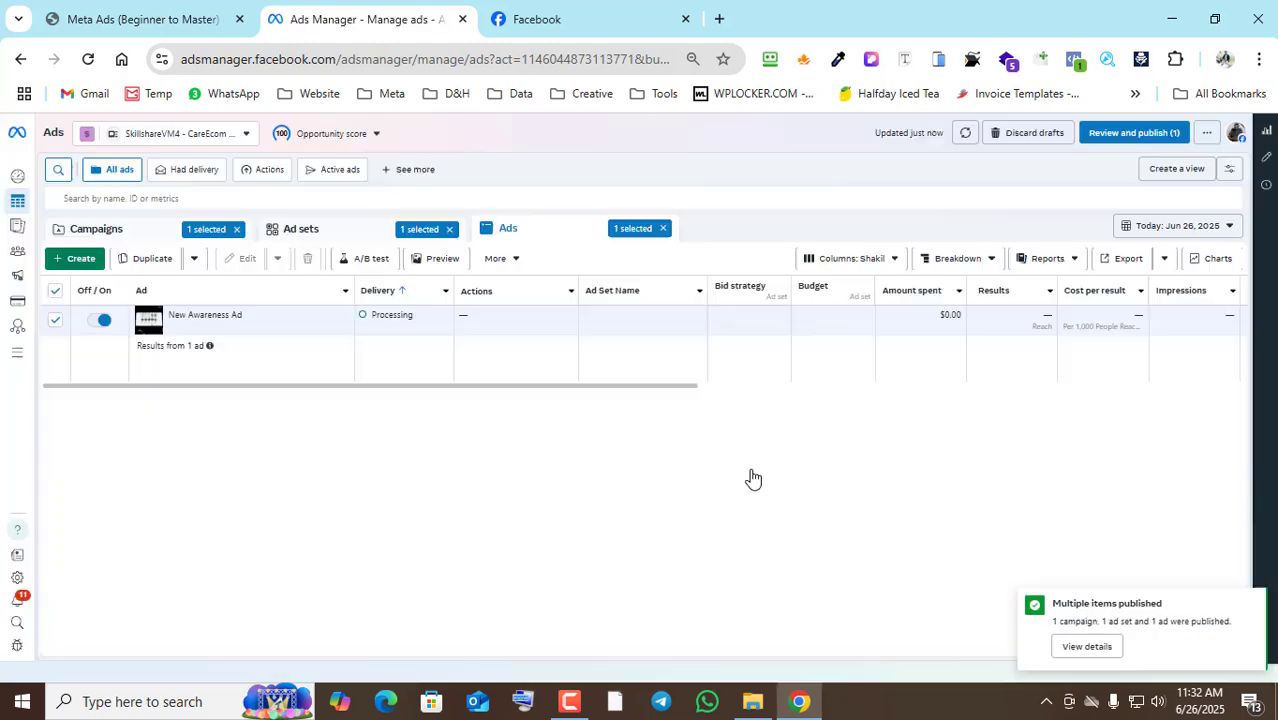
# Clear the campaign and ad set selections, publish the remaining draft change and return to the campaign list.
pyautogui.click(237, 230)
pyautogui.click(450, 230)
pyautogui.click(1134, 133)
pyautogui.click(836, 423)
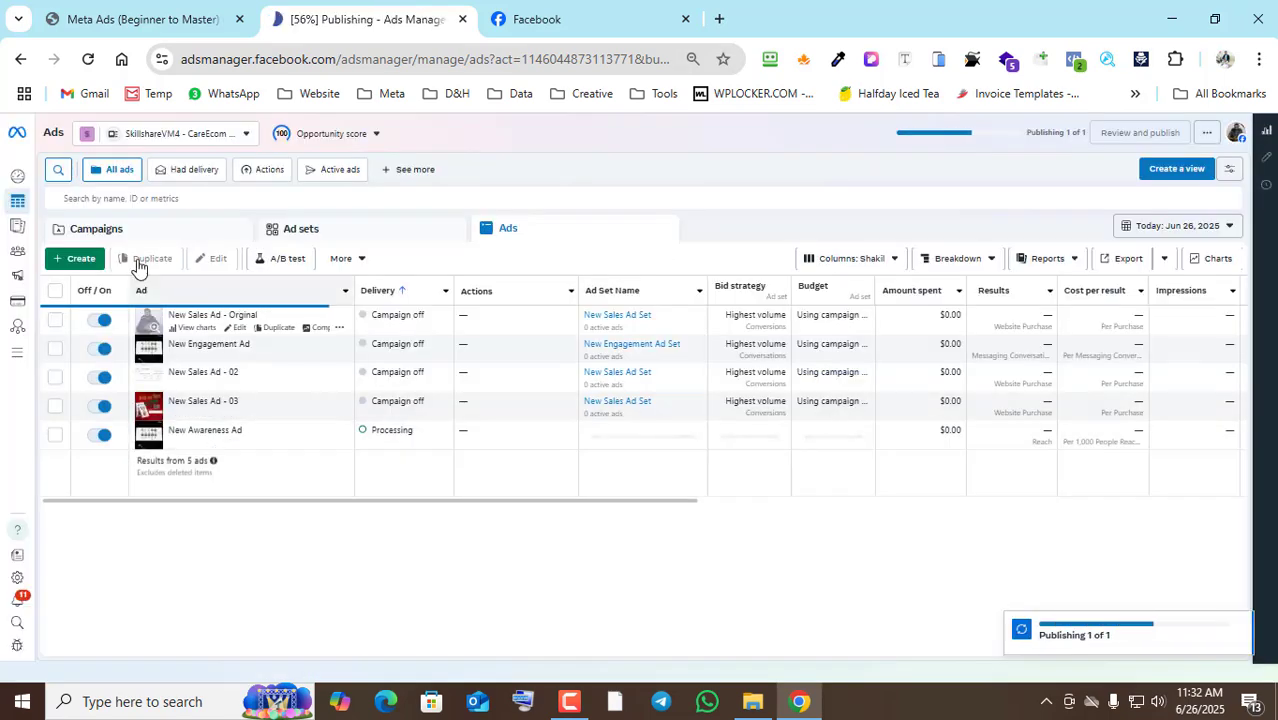
pyautogui.click(96, 228)
# Switch to the Meta Ads course outline PDF and highlight the Brand Awareness Ads and Like Ads entries in Module 05.
pyautogui.click(140, 19)
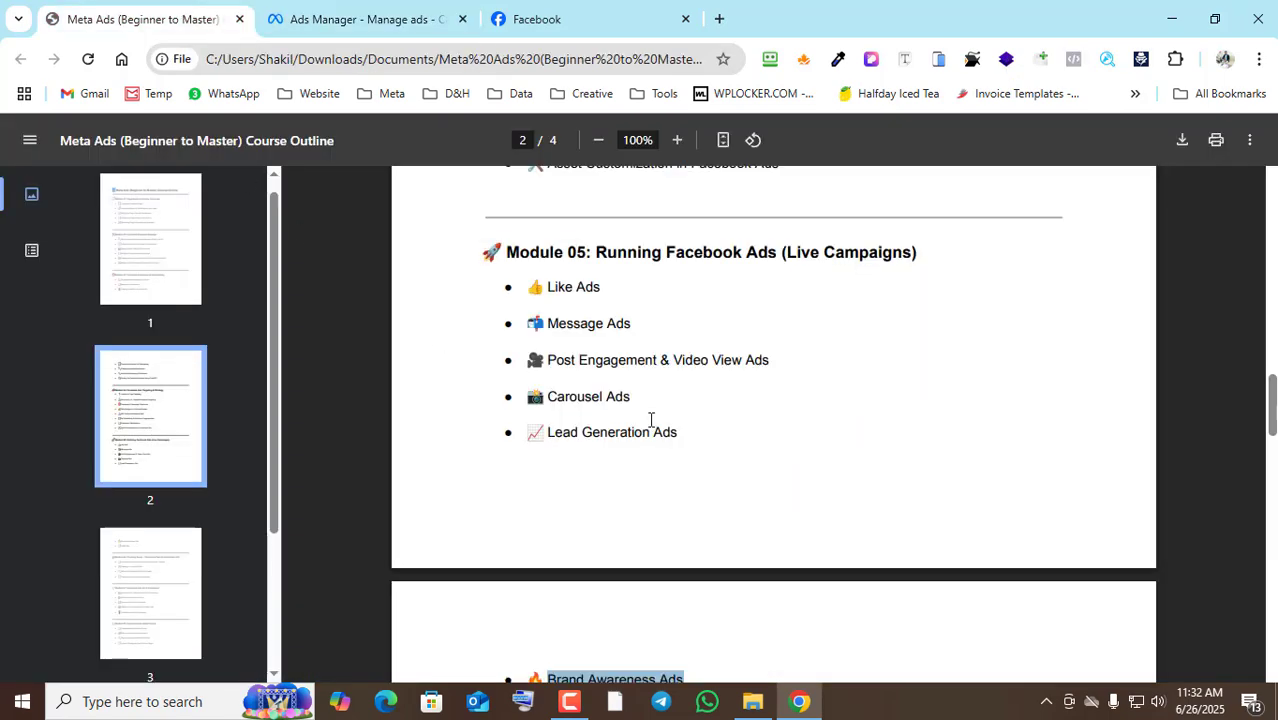
pyautogui.scroll(-1, 642, 432)
pyautogui.moveTo(698, 587); pyautogui.dragTo(531, 583)
pyautogui.scroll(1, 644, 542)
pyautogui.moveTo(605, 287); pyautogui.dragTo(528, 290)
# Switch back to Ads Manager and create a new auction campaign with the Engagement objective, accepting the offered campaign setup.
pyautogui.click(367, 19)
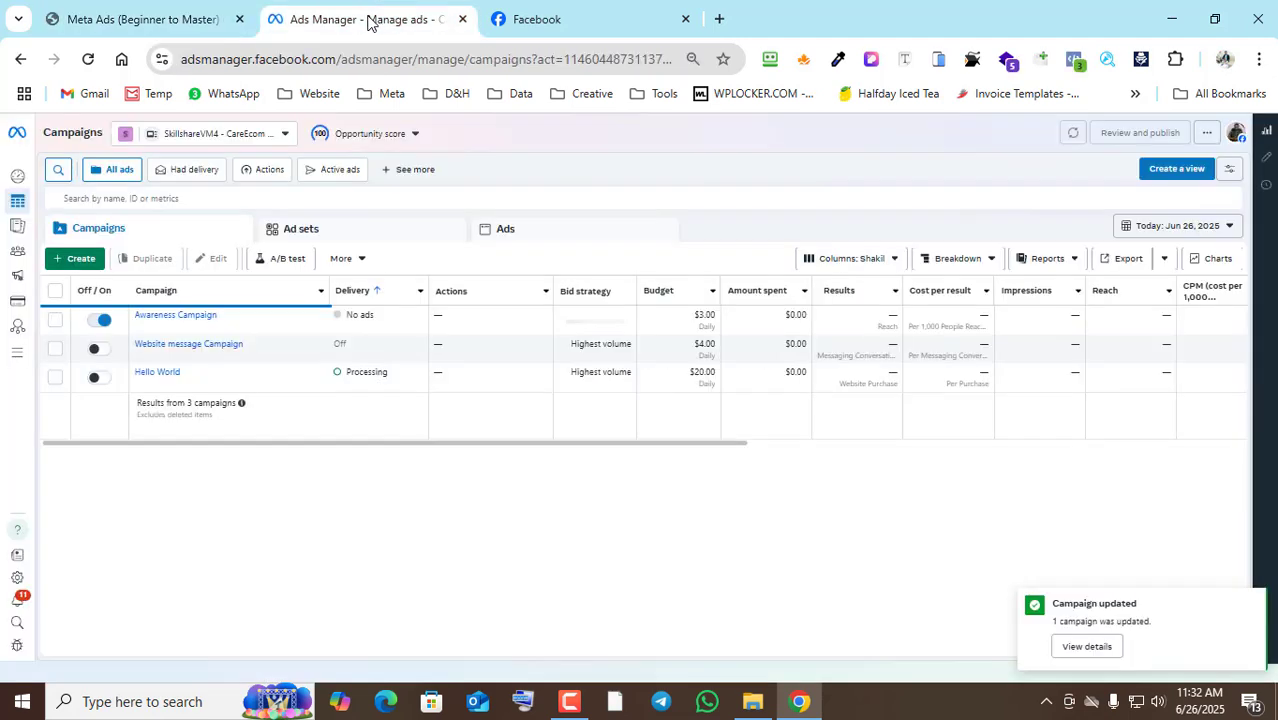
pyautogui.click(83, 259)
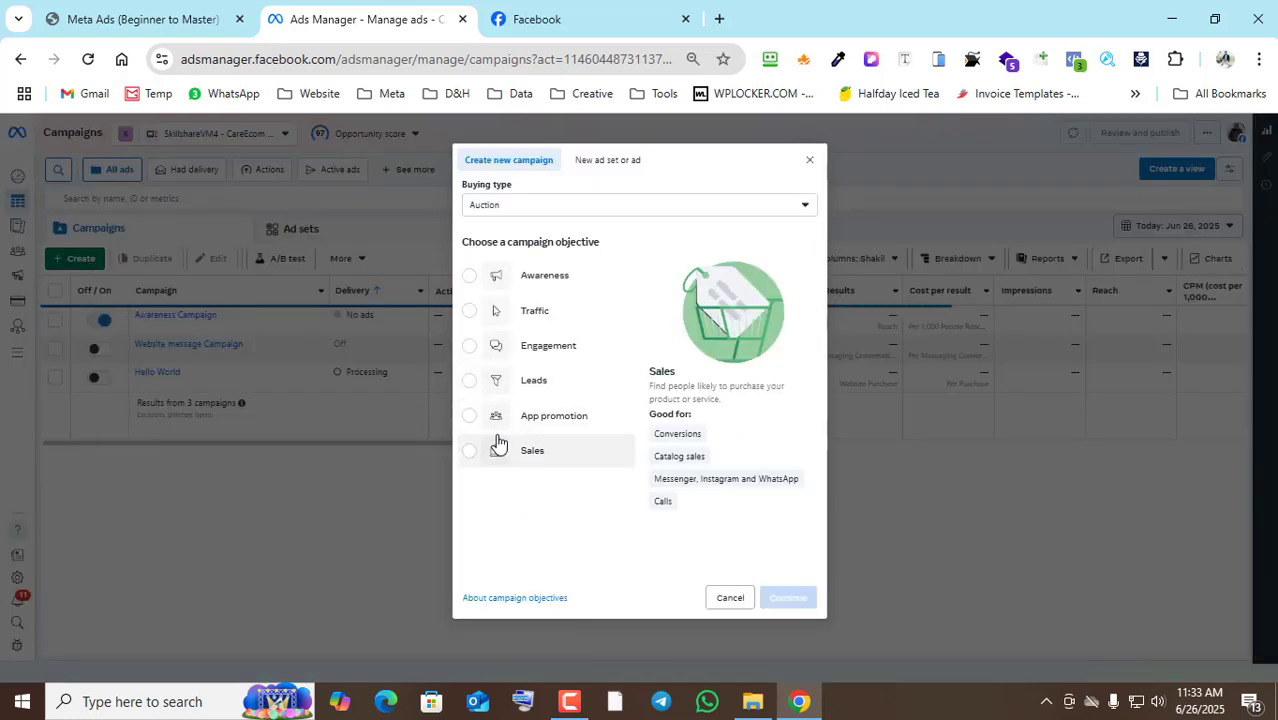
pyautogui.click(471, 350)
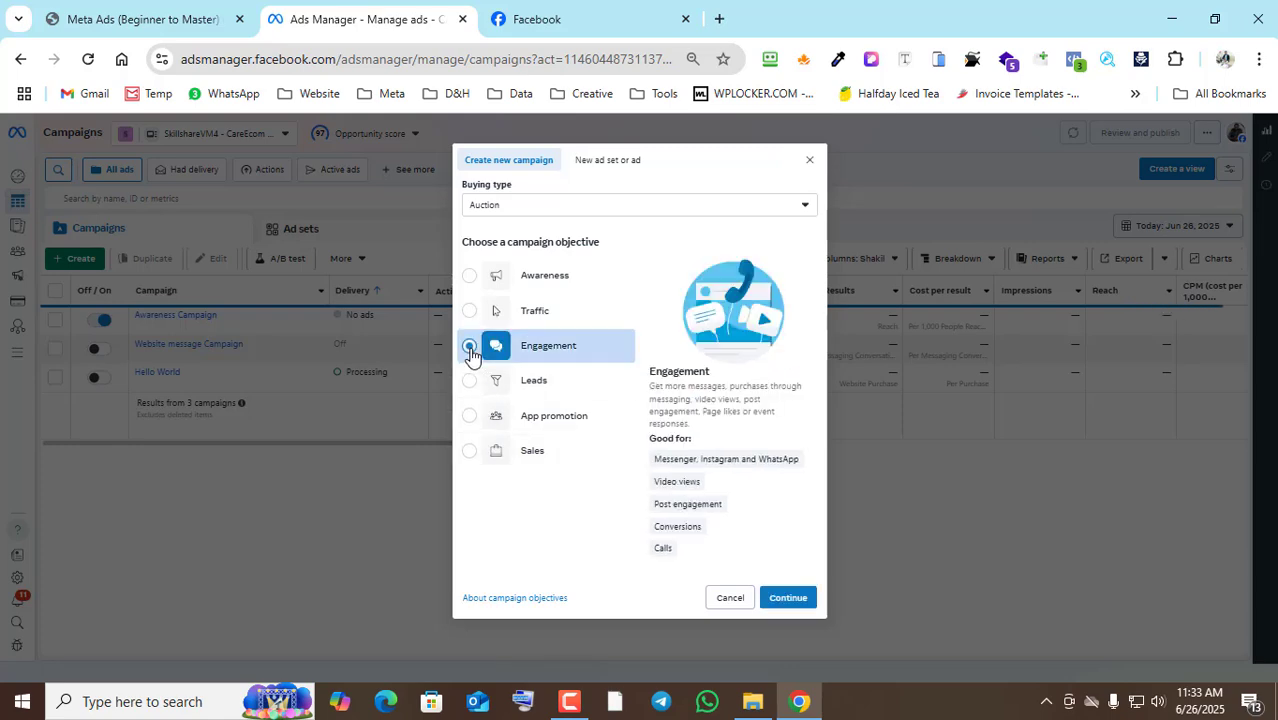
pyautogui.click(770, 601)
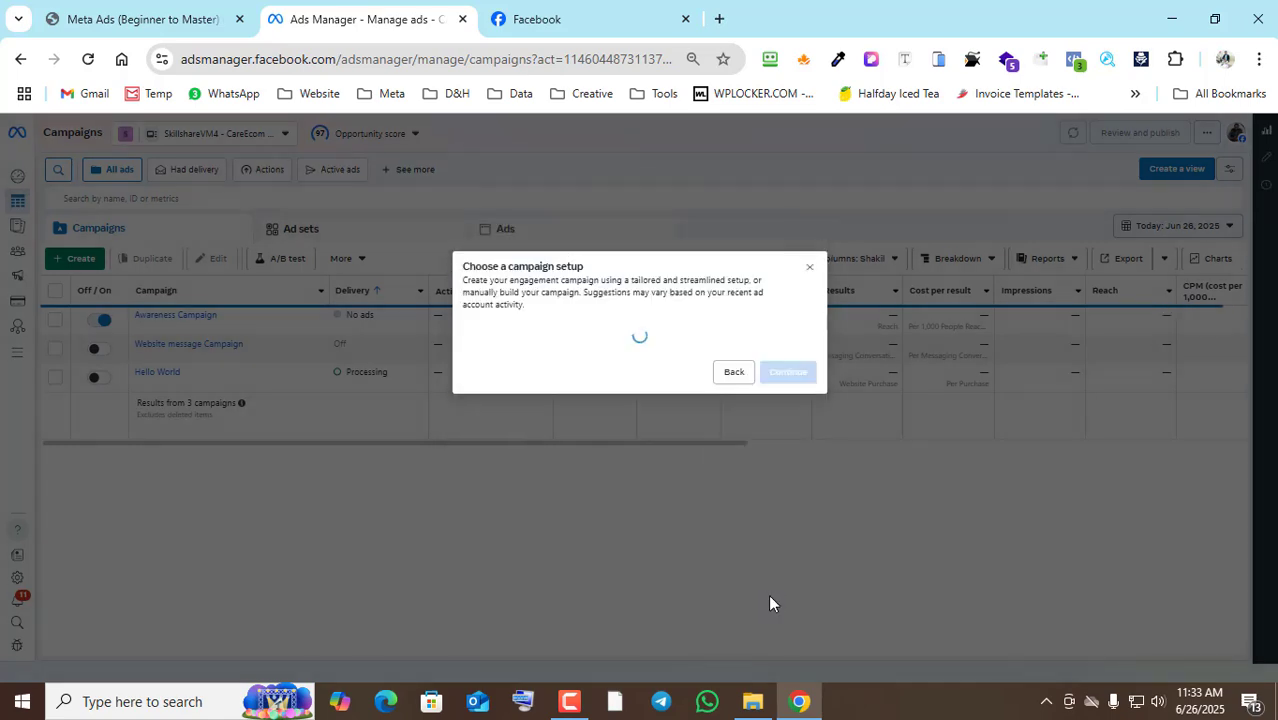
pyautogui.click(789, 477)
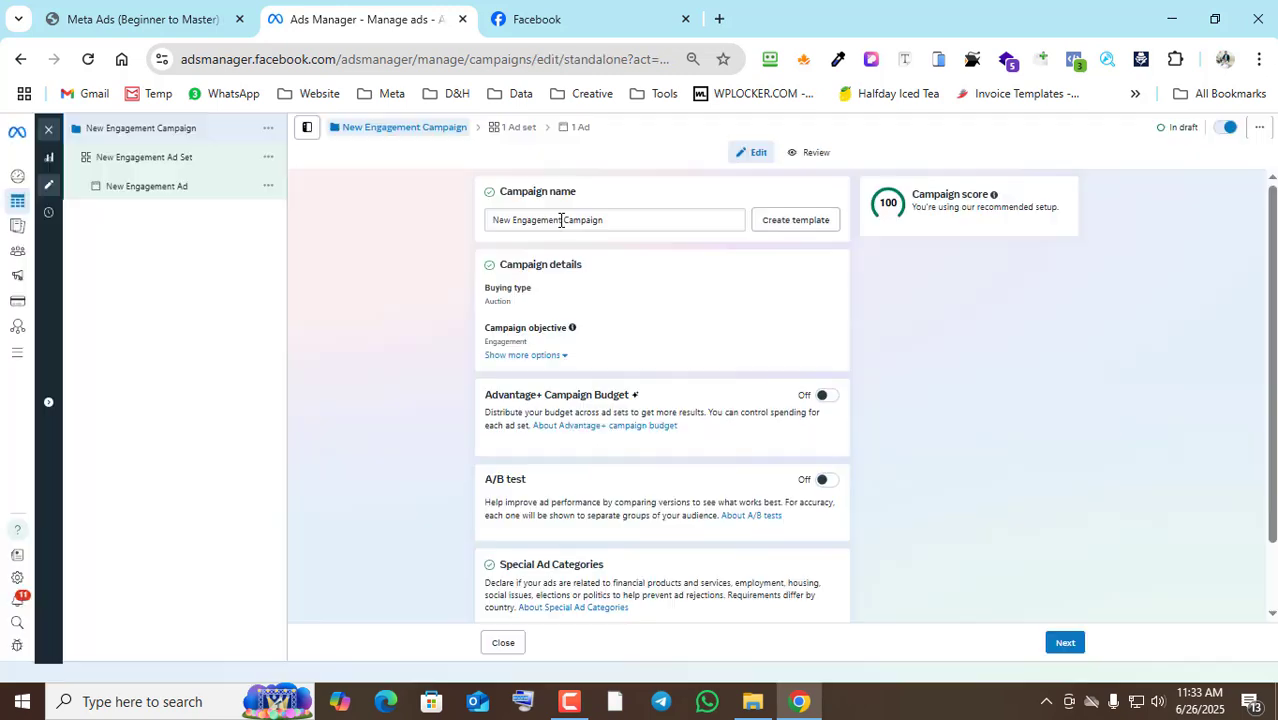
# Rename the new engagement campaign as "page like Campaign".
pyautogui.moveTo(560, 220); pyautogui.dragTo(441, 238)
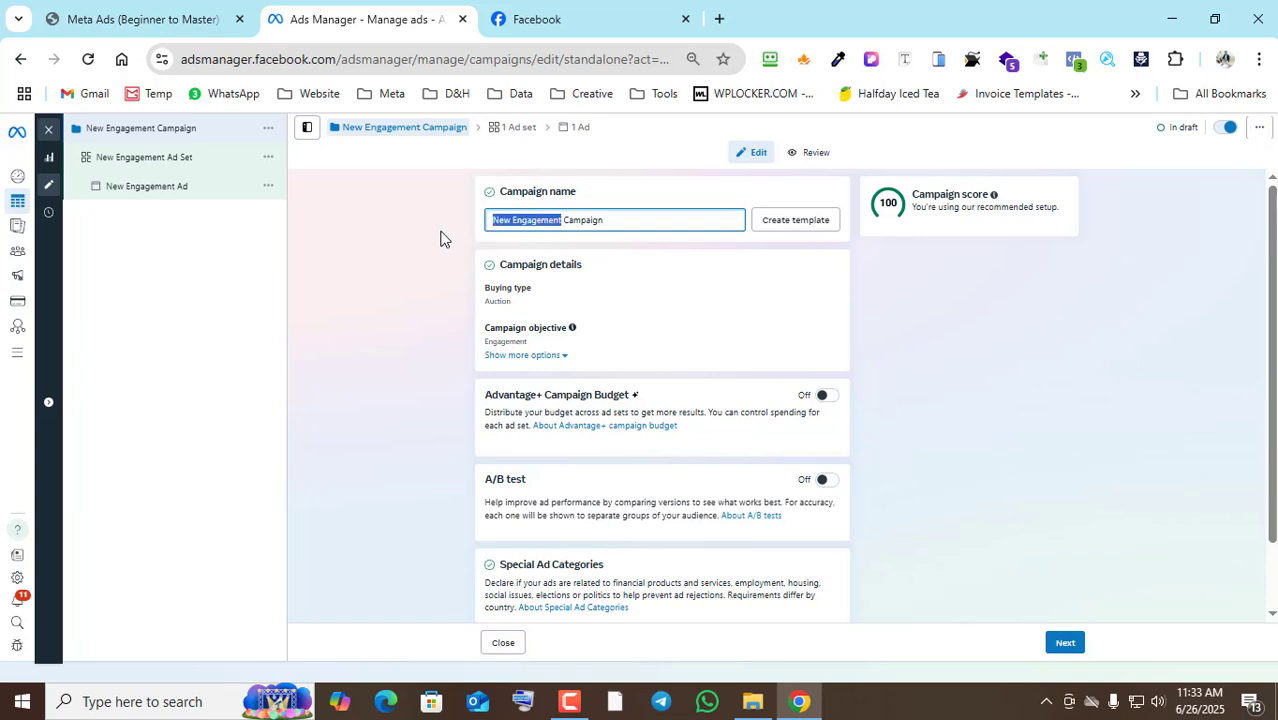
pyautogui.write('page l')
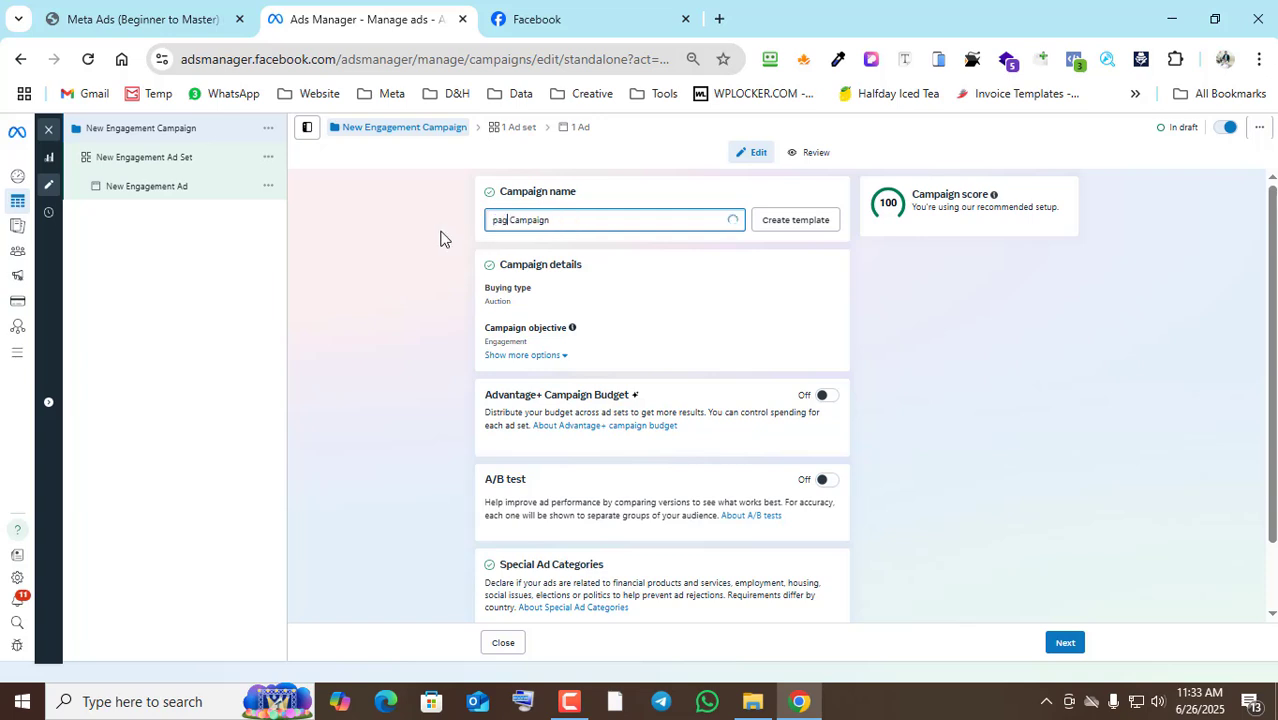
pyautogui.write('ike campaign')
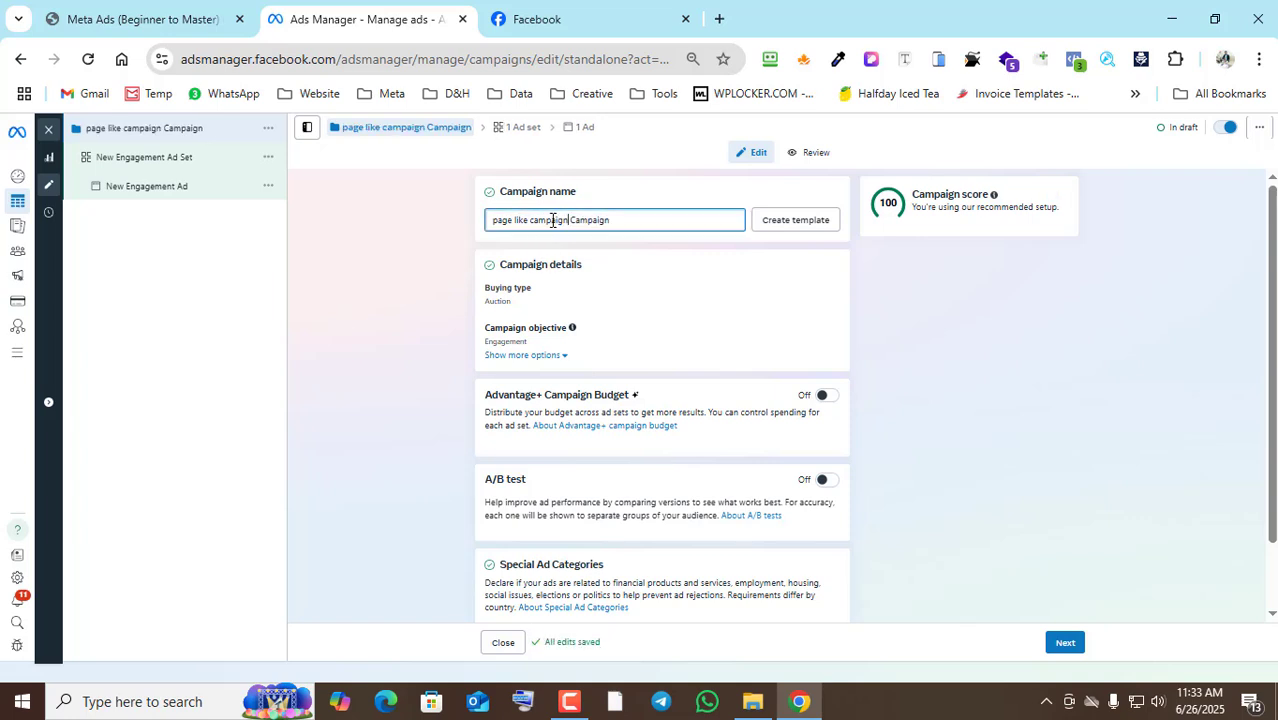
pyautogui.doubleClick(550, 219)
pyautogui.press('BackSpace')
# Expand the extra options in the campaign details and check the remaining campaign settings, staying at campaign level.
pyautogui.scroll(-1, 600, 350)
pyautogui.click(551, 277)
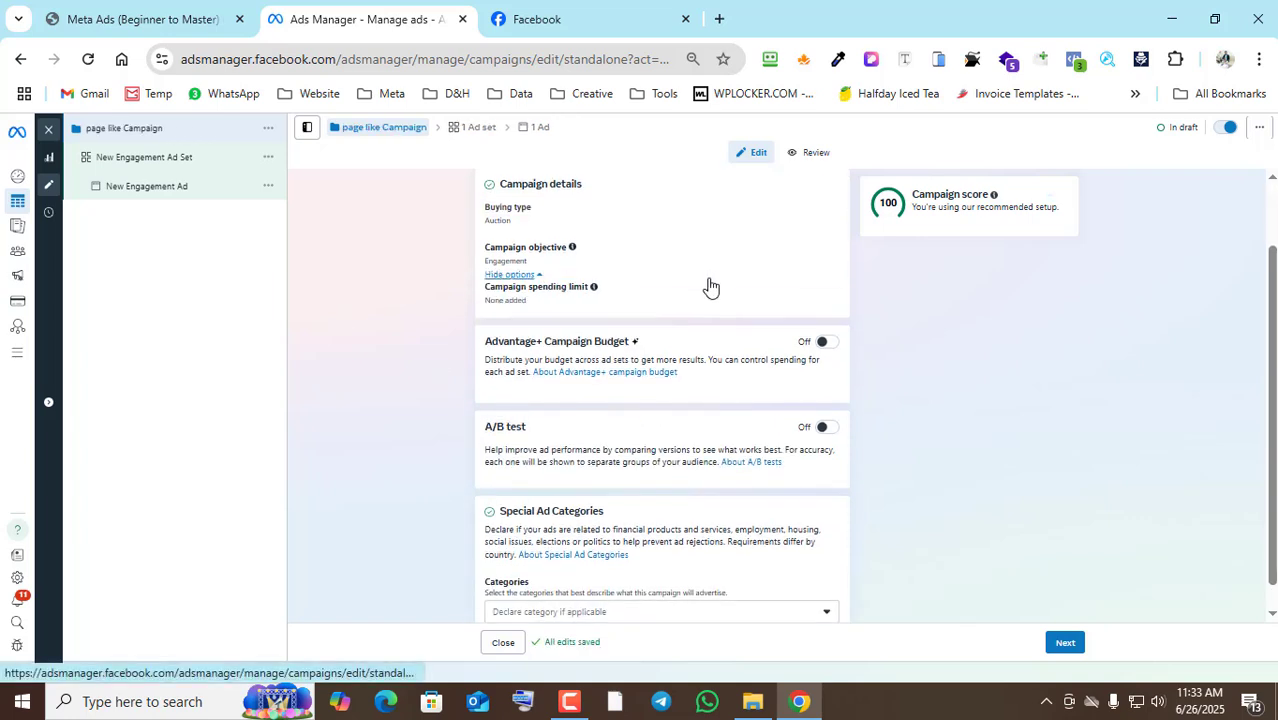
pyautogui.scroll(-1, 727, 400)
pyautogui.click(1067, 643)
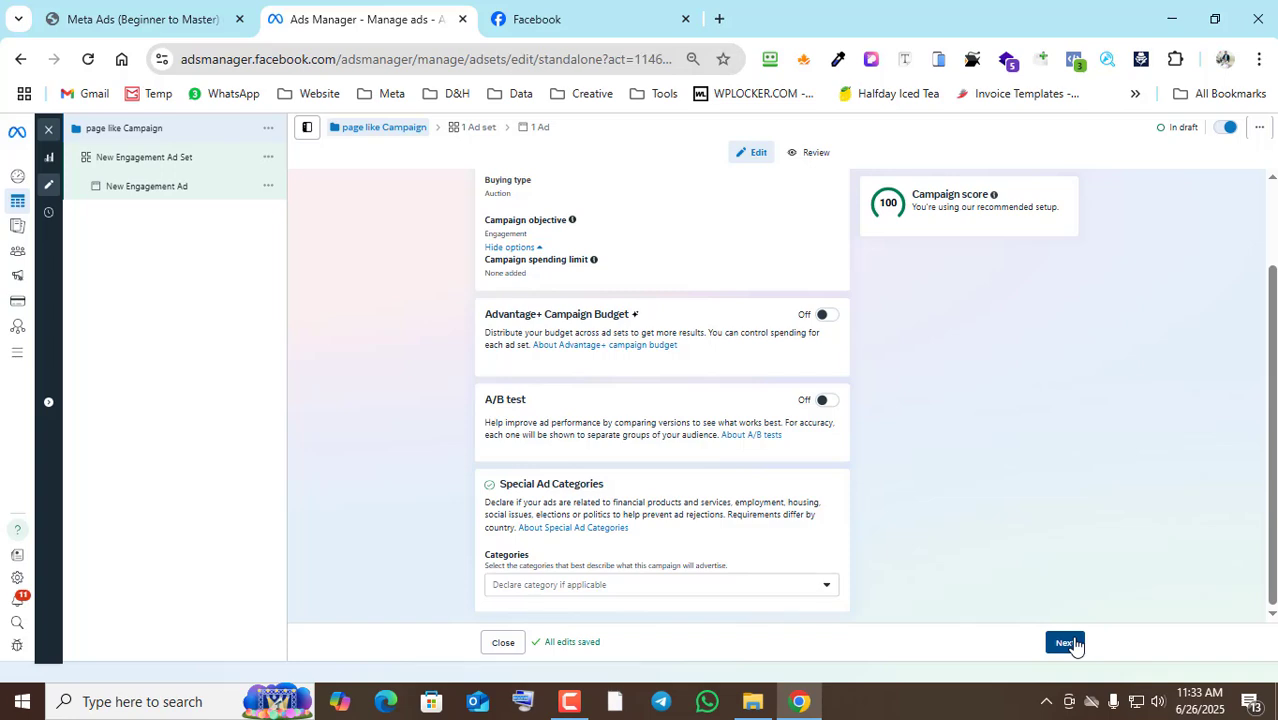
pyautogui.click(160, 131)
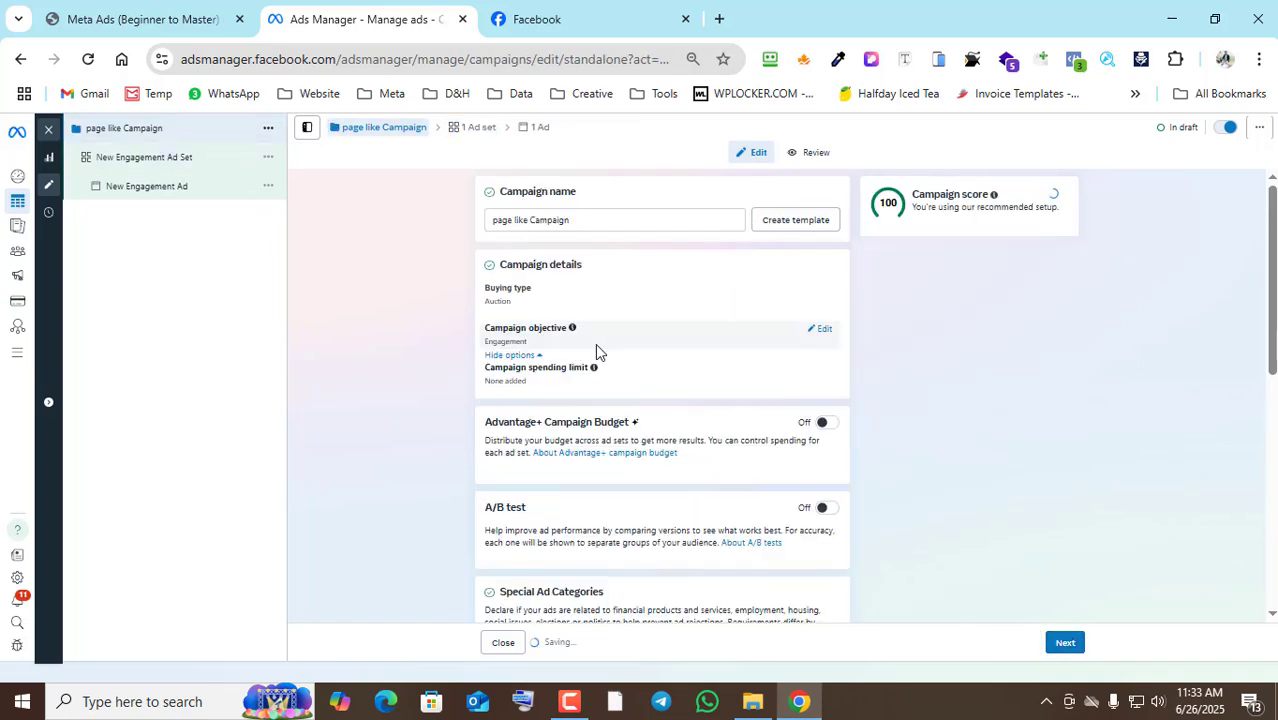
# Turn on the Advantage+ campaign budget and set the daily budget to $3.
pyautogui.scroll(-1, 700, 462)
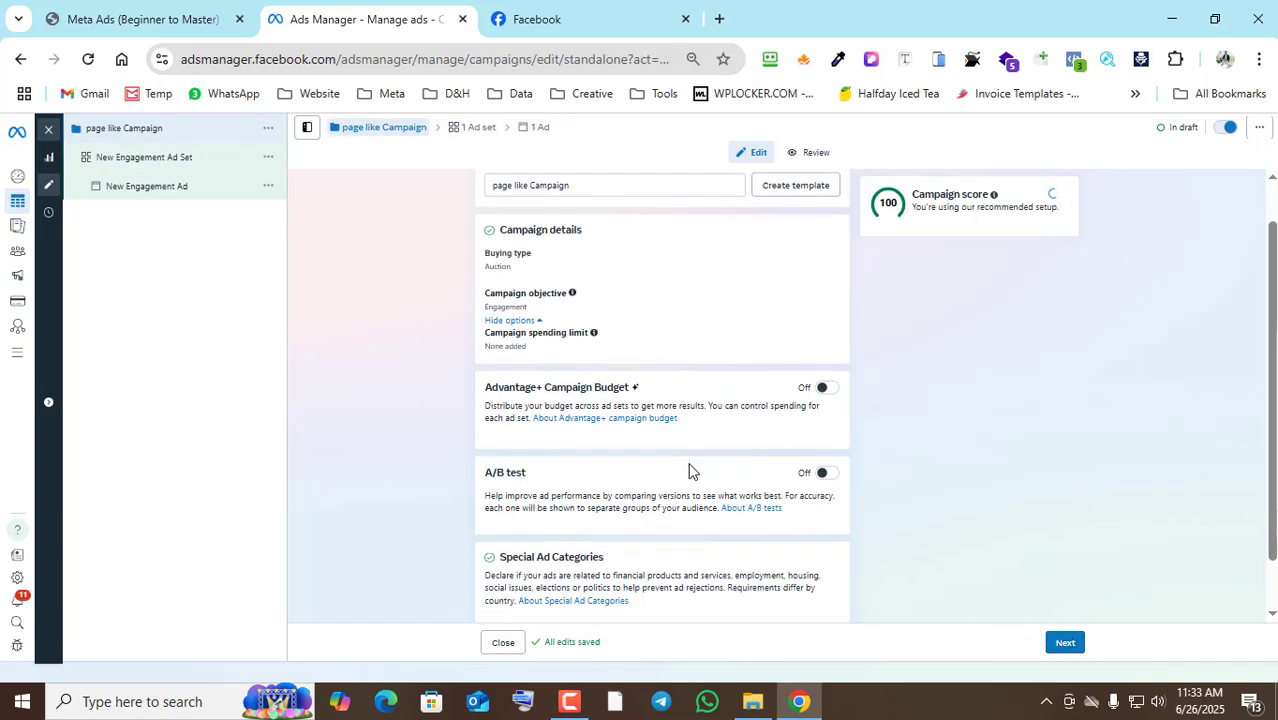
pyautogui.click(826, 331)
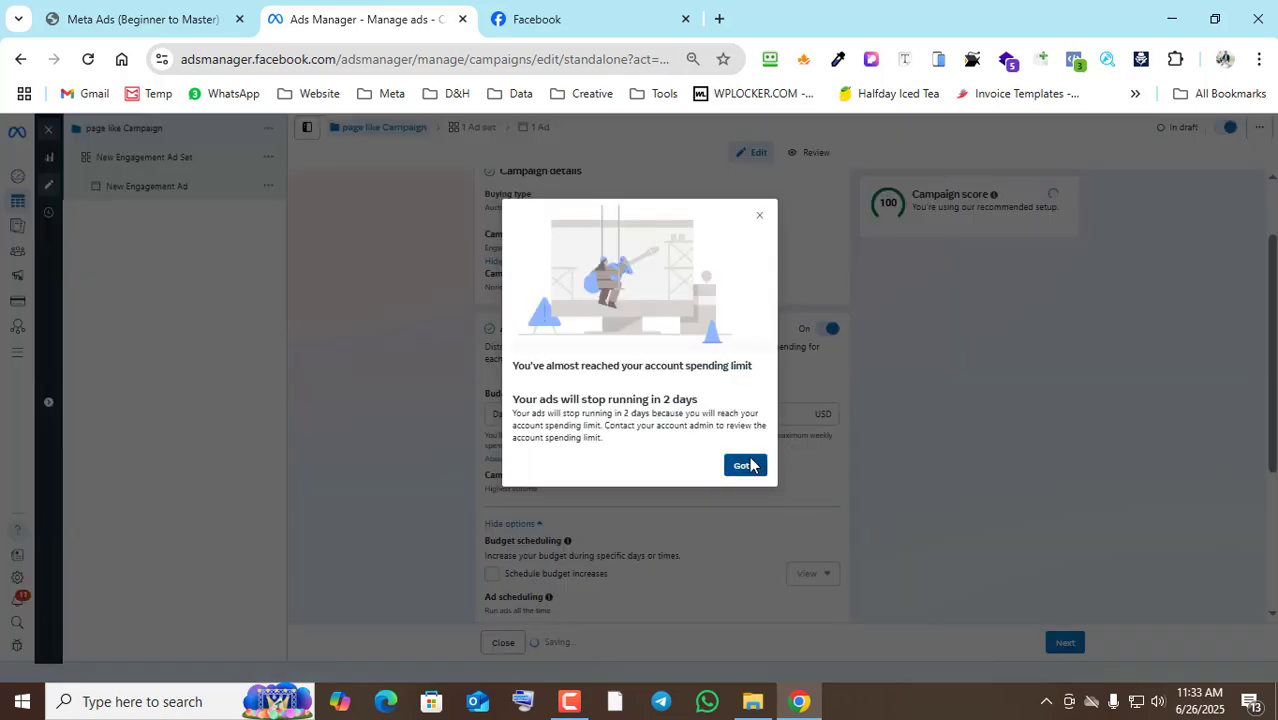
pyautogui.click(745, 465)
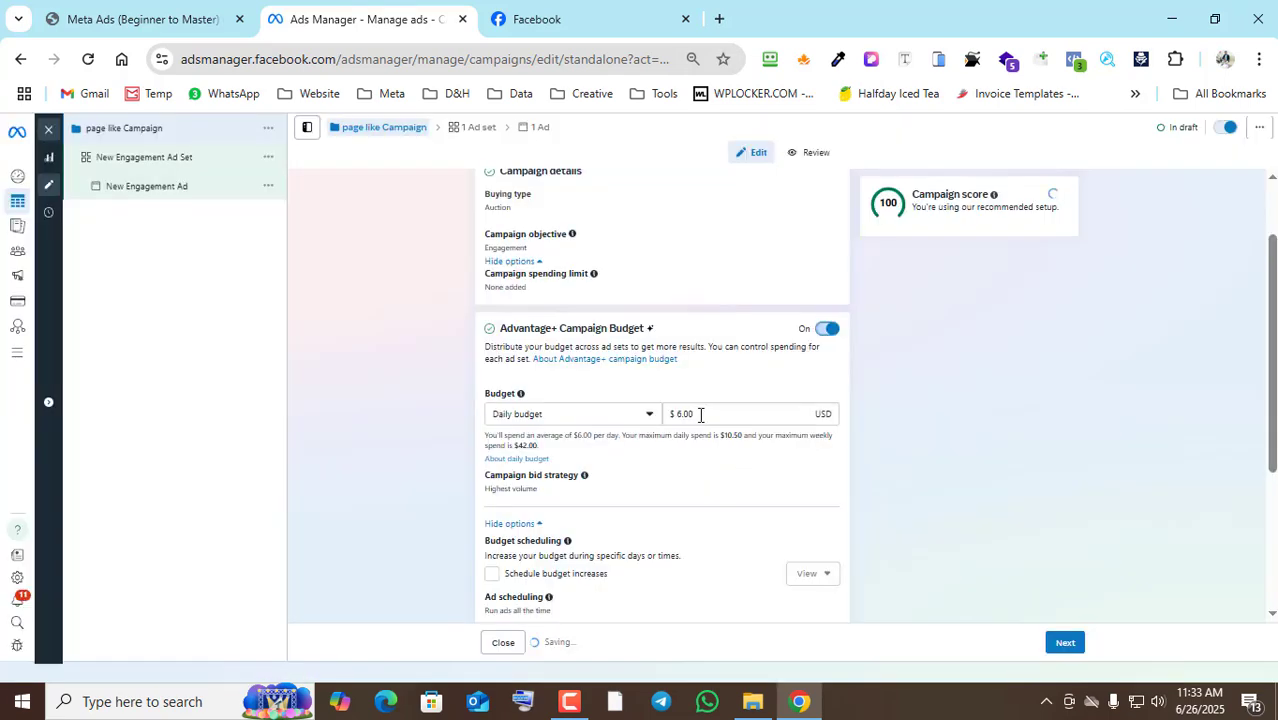
pyautogui.doubleClick(699, 415)
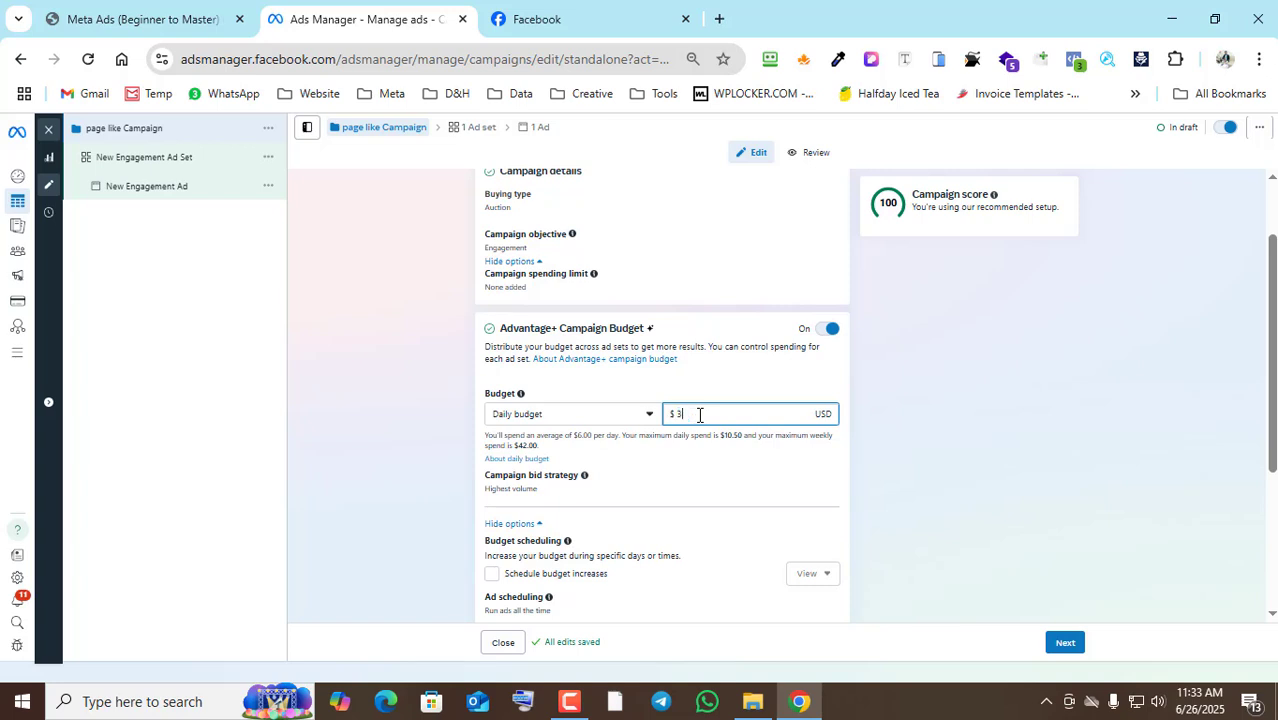
pyautogui.click(696, 465)
pyautogui.scroll(-2, 726, 465)
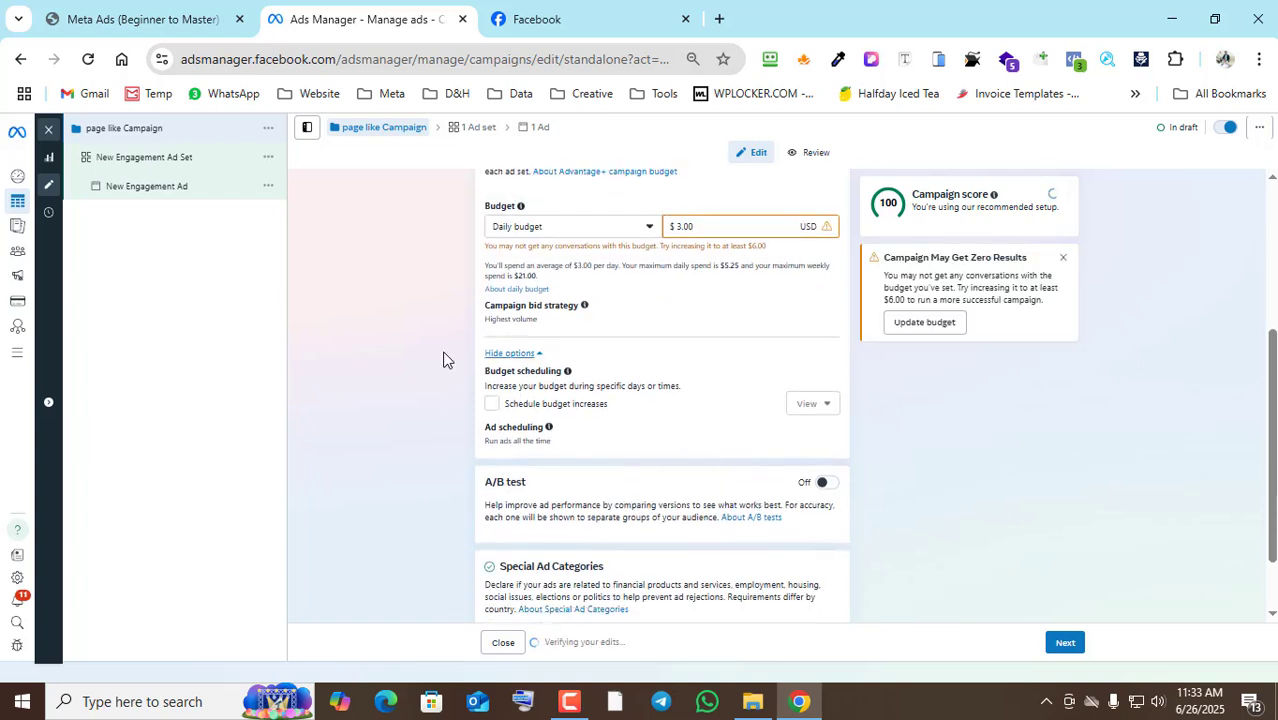
# Set the page like campaign's daily budget to $6.
pyautogui.doubleClick(712, 229)
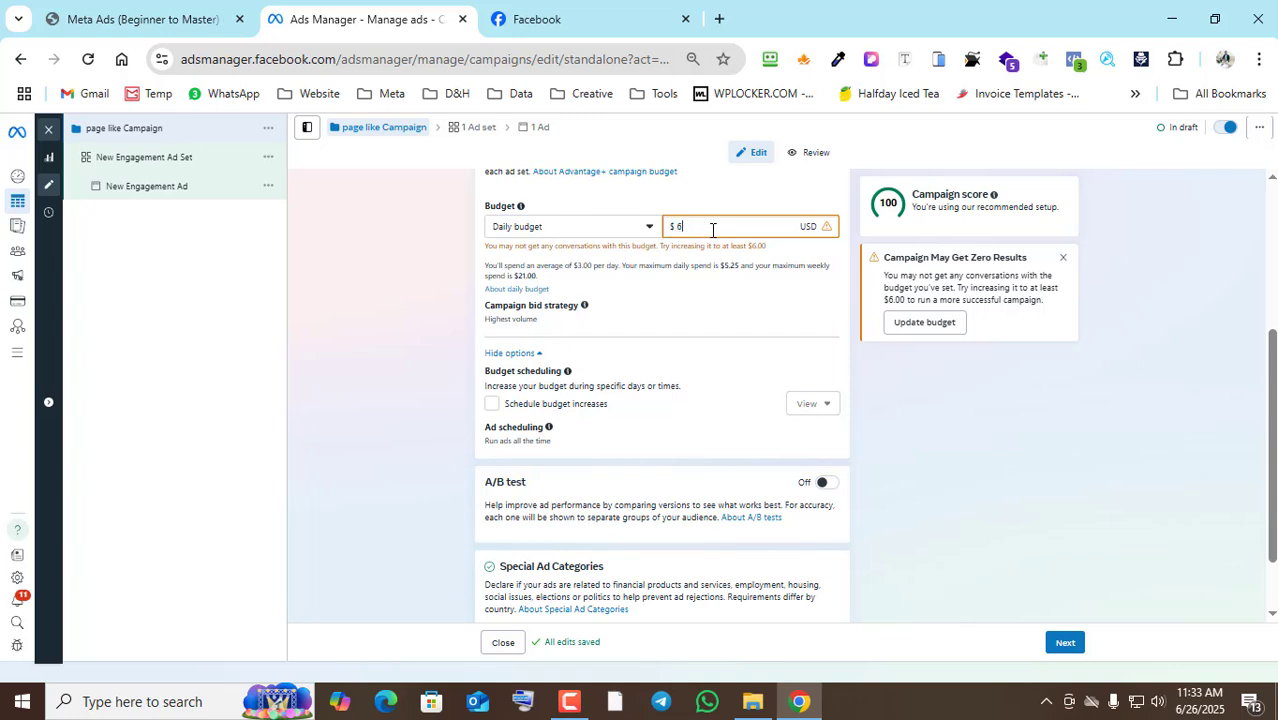
pyautogui.click(388, 328)
pyautogui.scroll(-1, 937, 557)
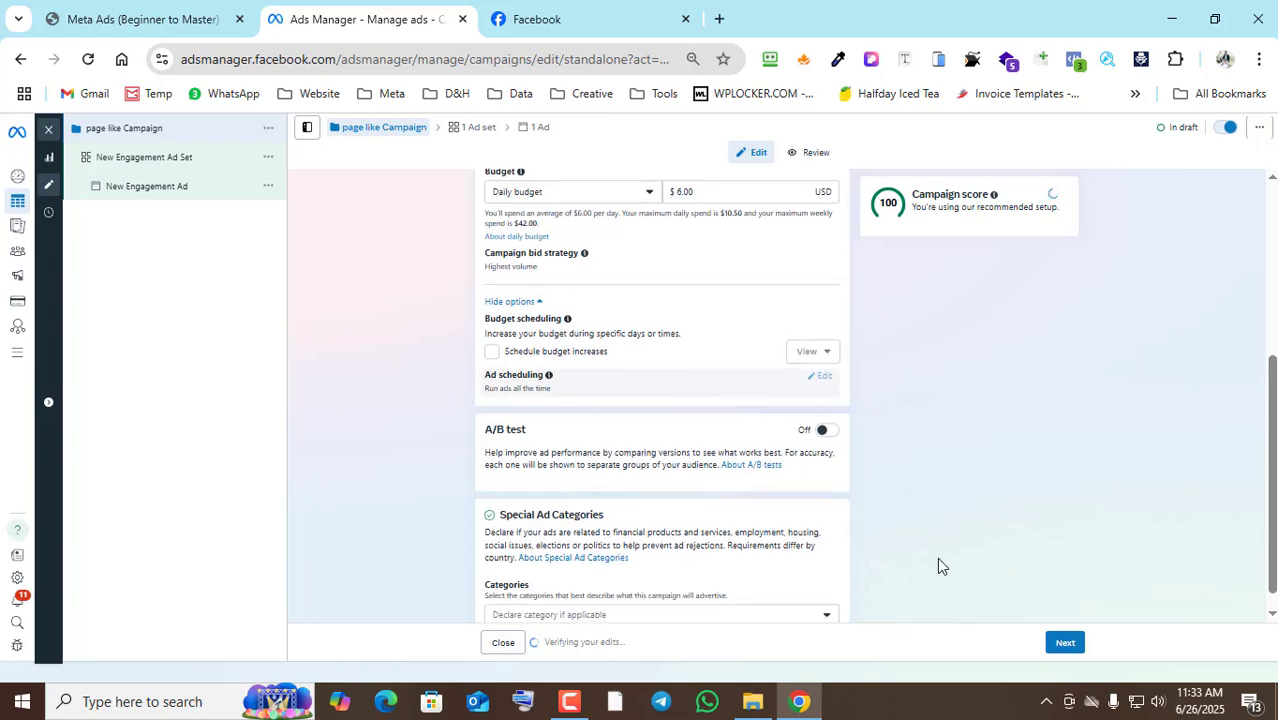
# Continue to the ad set of the page like campaign and set its conversion location to Facebook Page.
pyautogui.click(1065, 645)
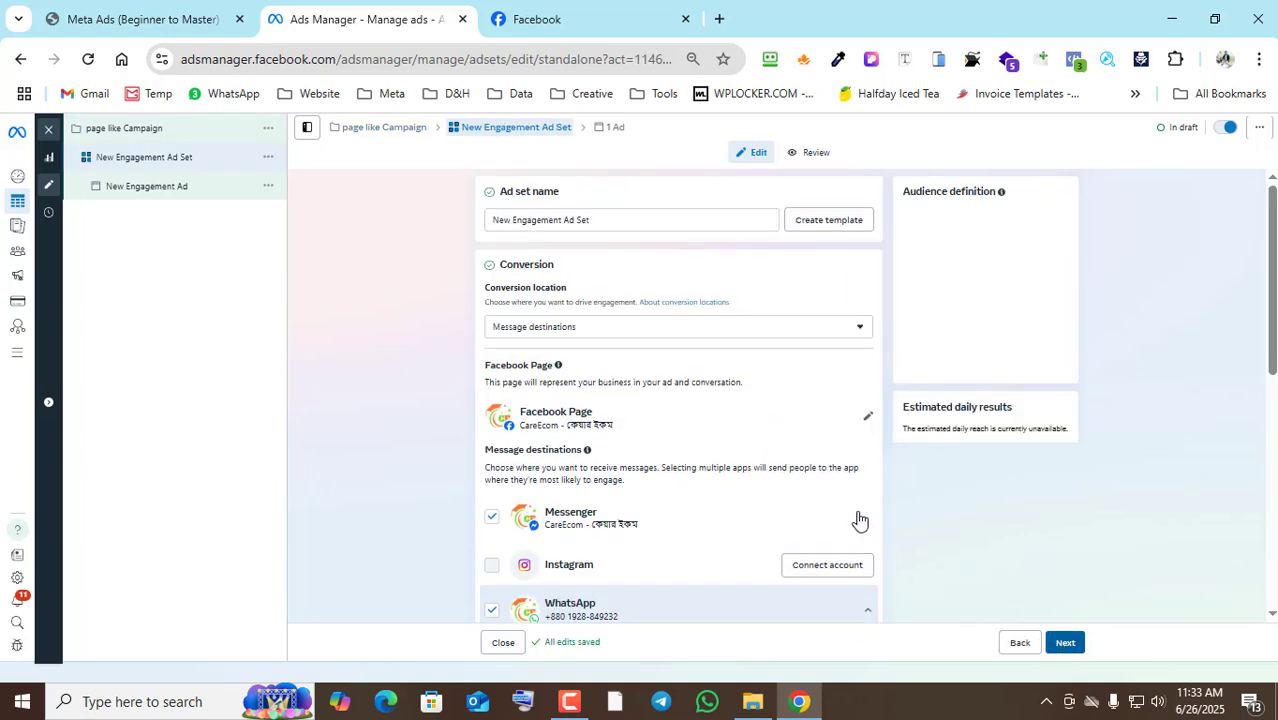
pyautogui.scroll(-1, 715, 421)
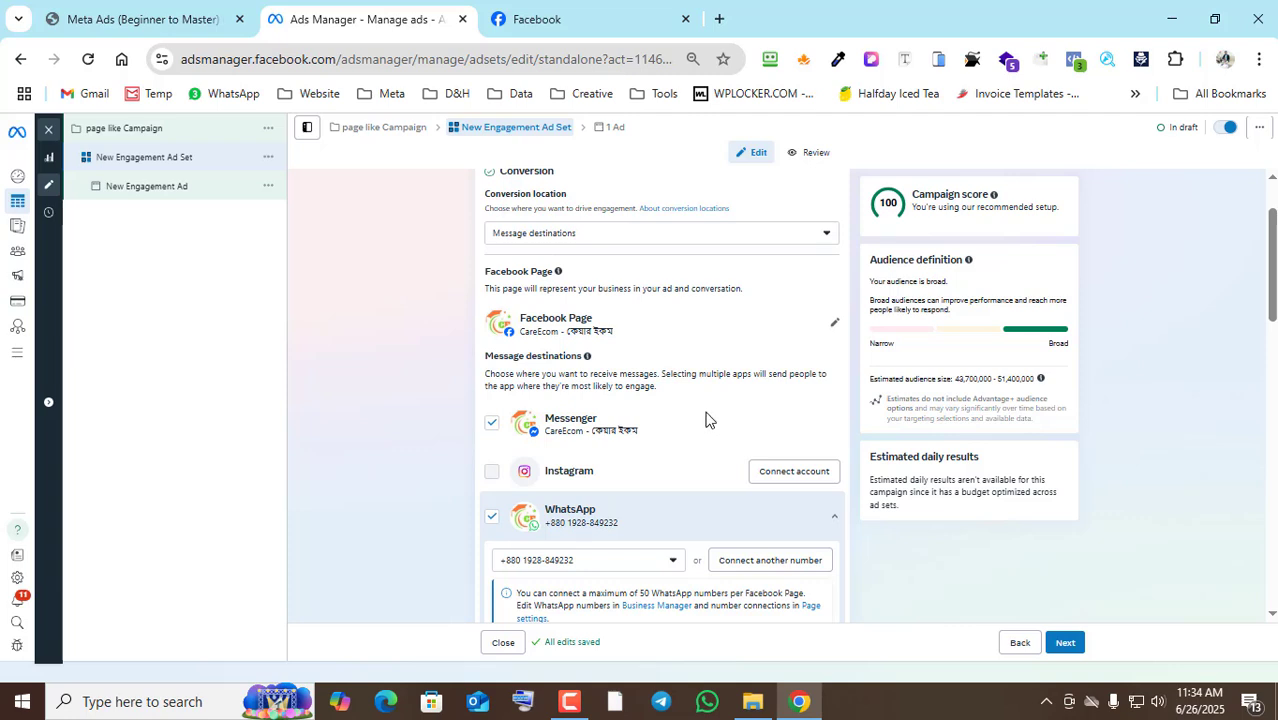
pyautogui.scroll(1, 705, 419)
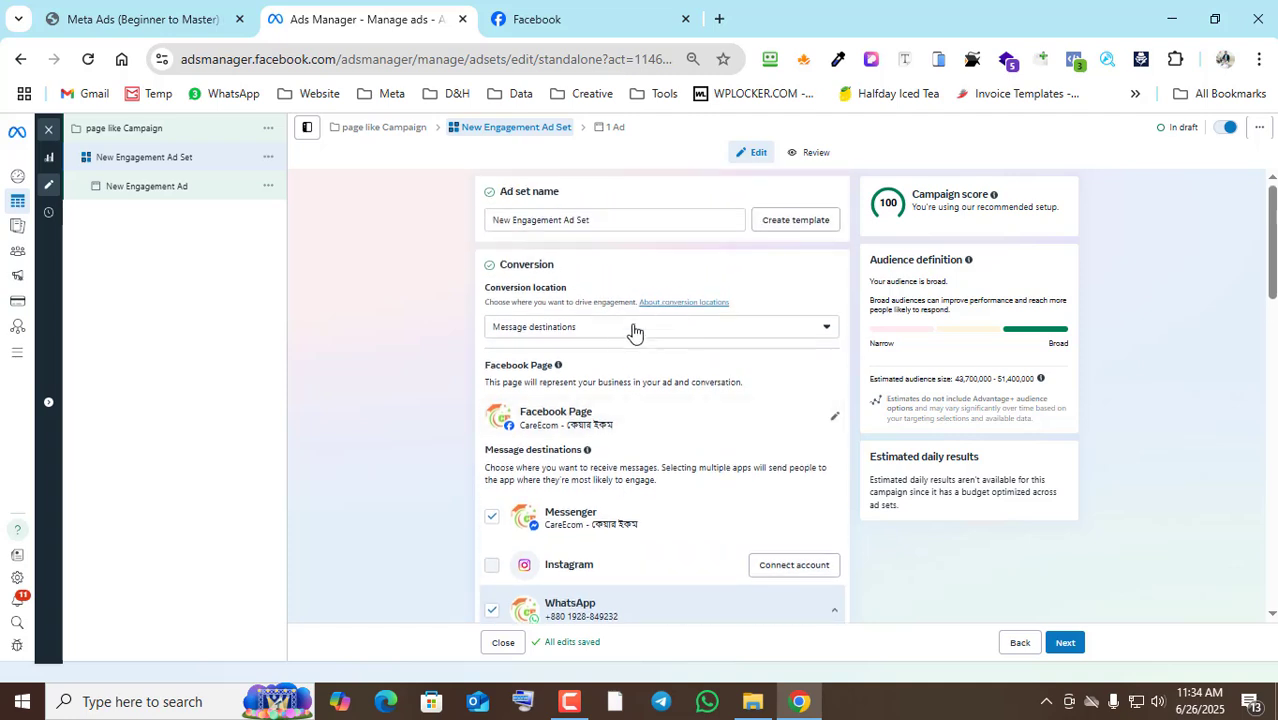
pyautogui.click(615, 330)
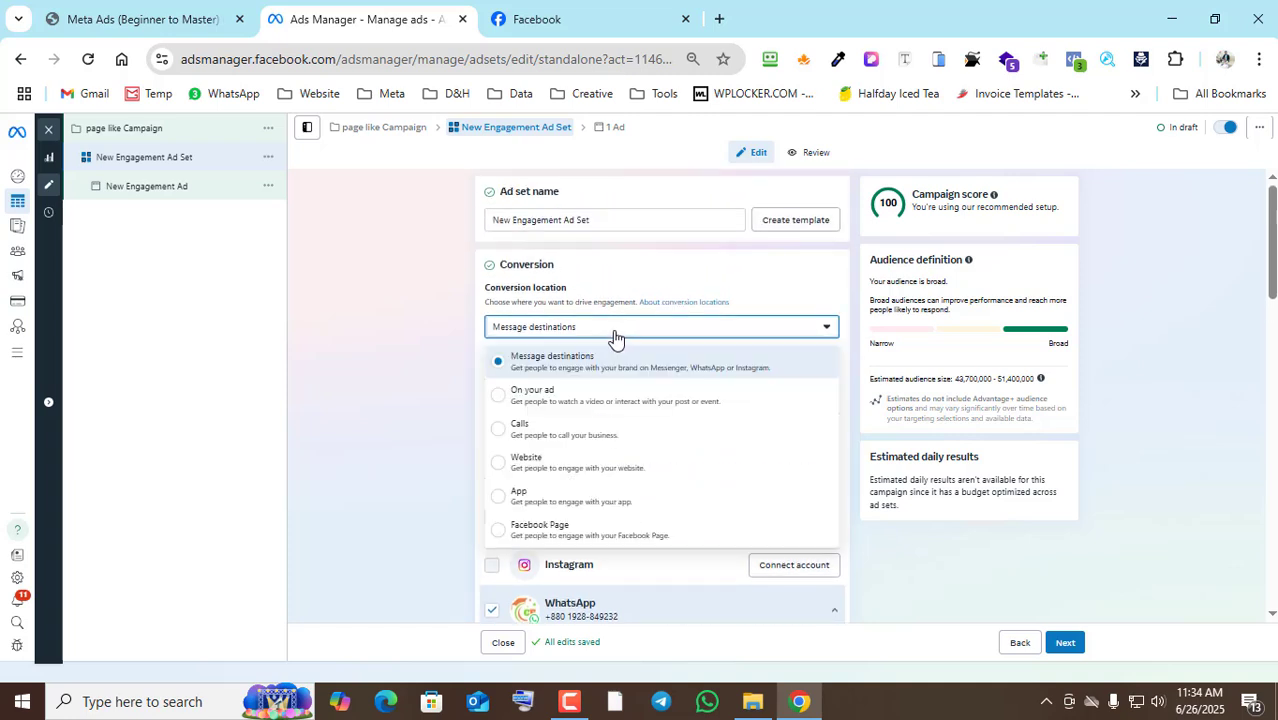
pyautogui.click(508, 397)
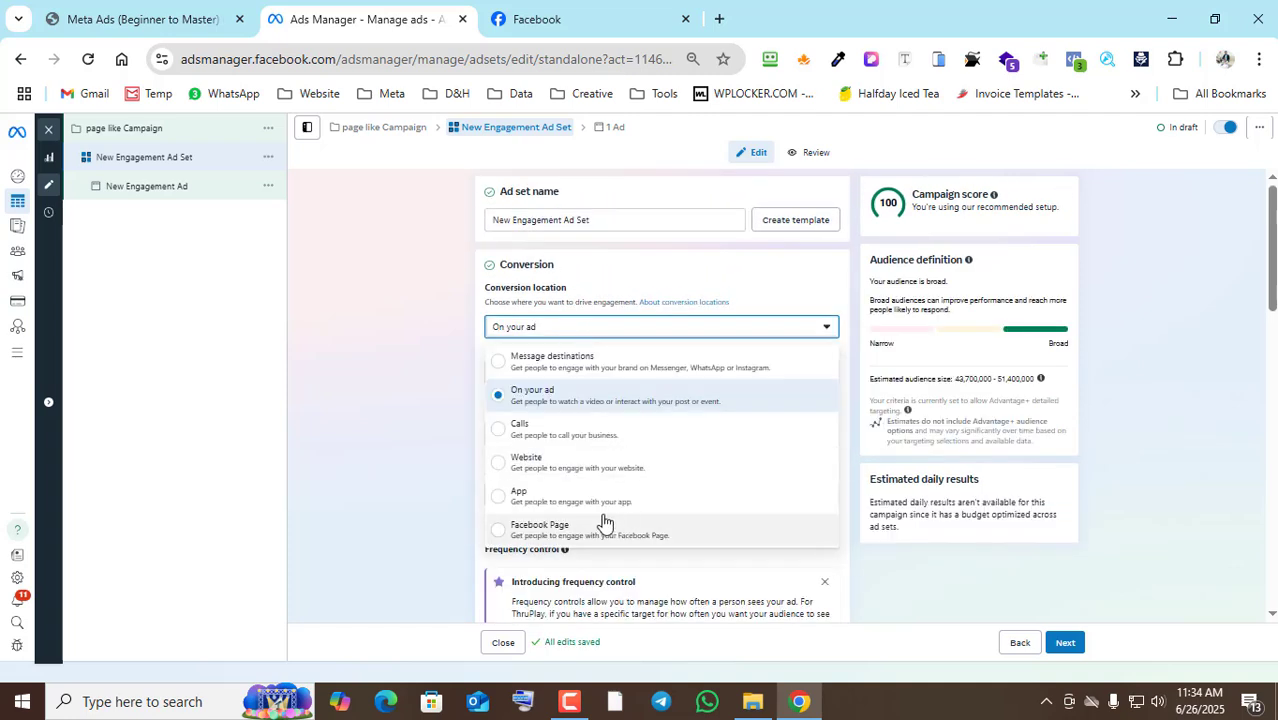
pyautogui.click(518, 539)
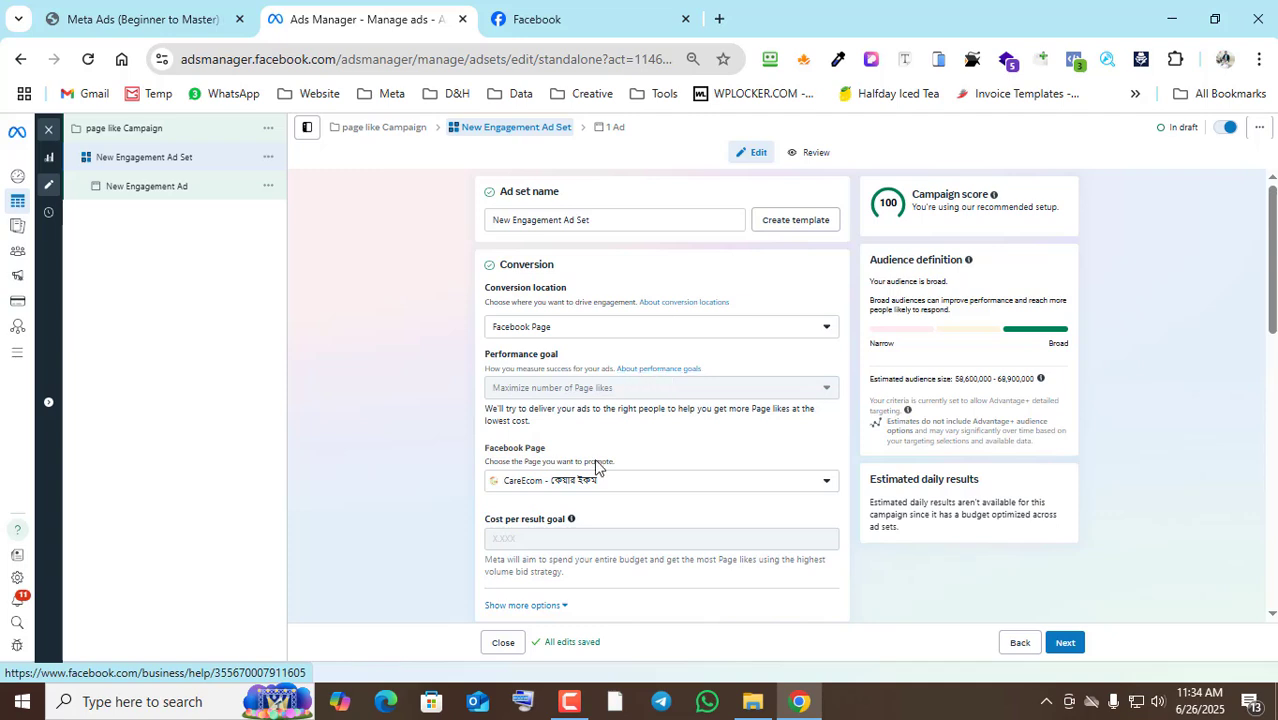
# Open the Bangladesh location for editing and switch the ad set from Advantage+ audience to the original audience options.
pyautogui.scroll(-5, 733, 446)
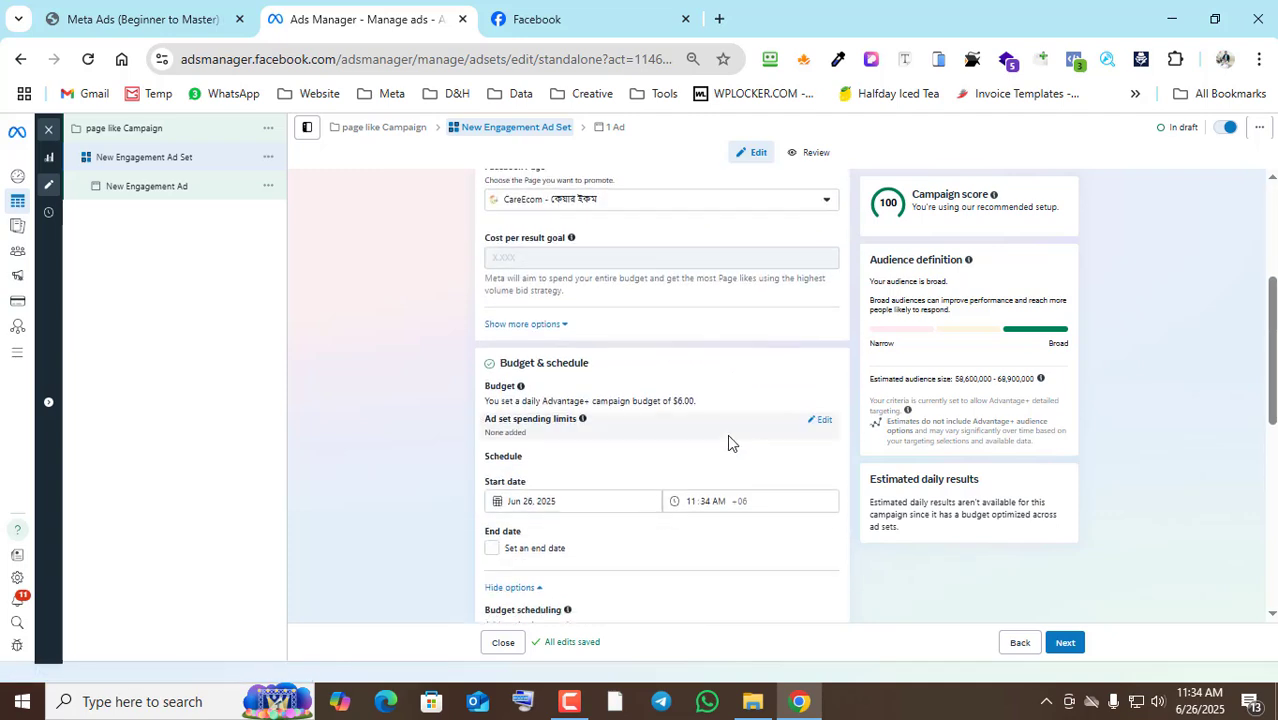
pyautogui.scroll(-1, 724, 440)
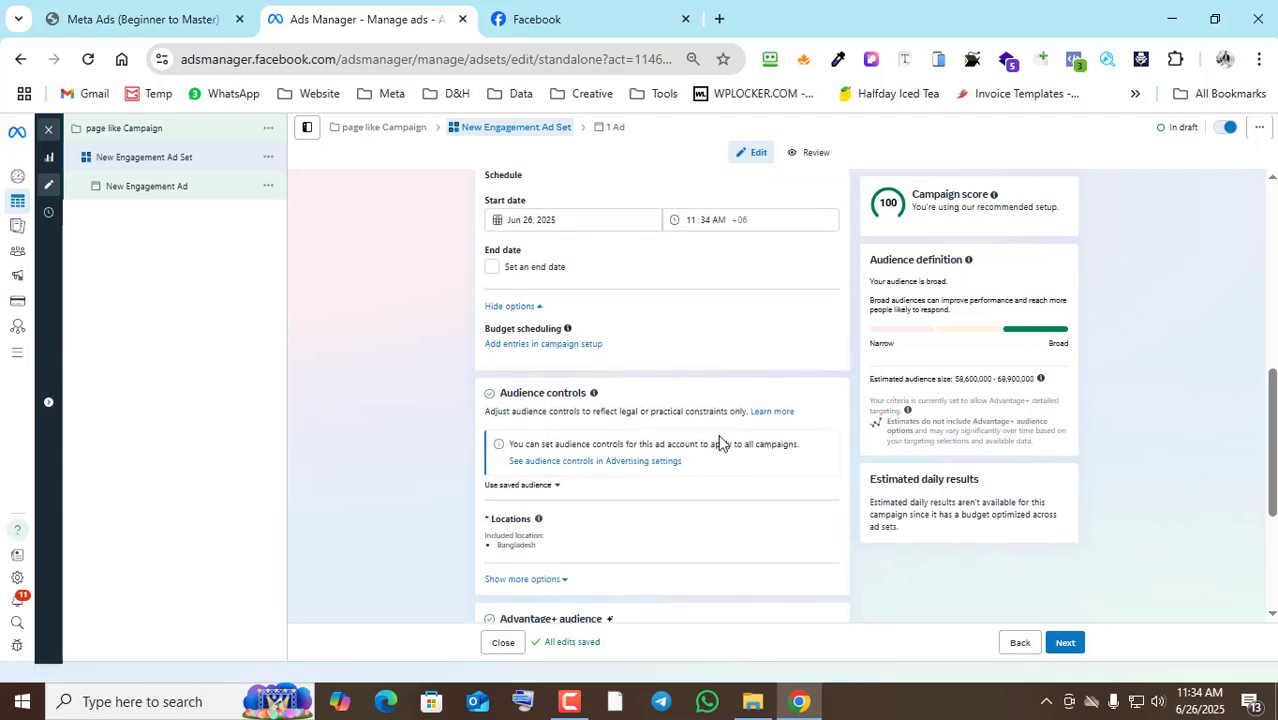
pyautogui.click(564, 531)
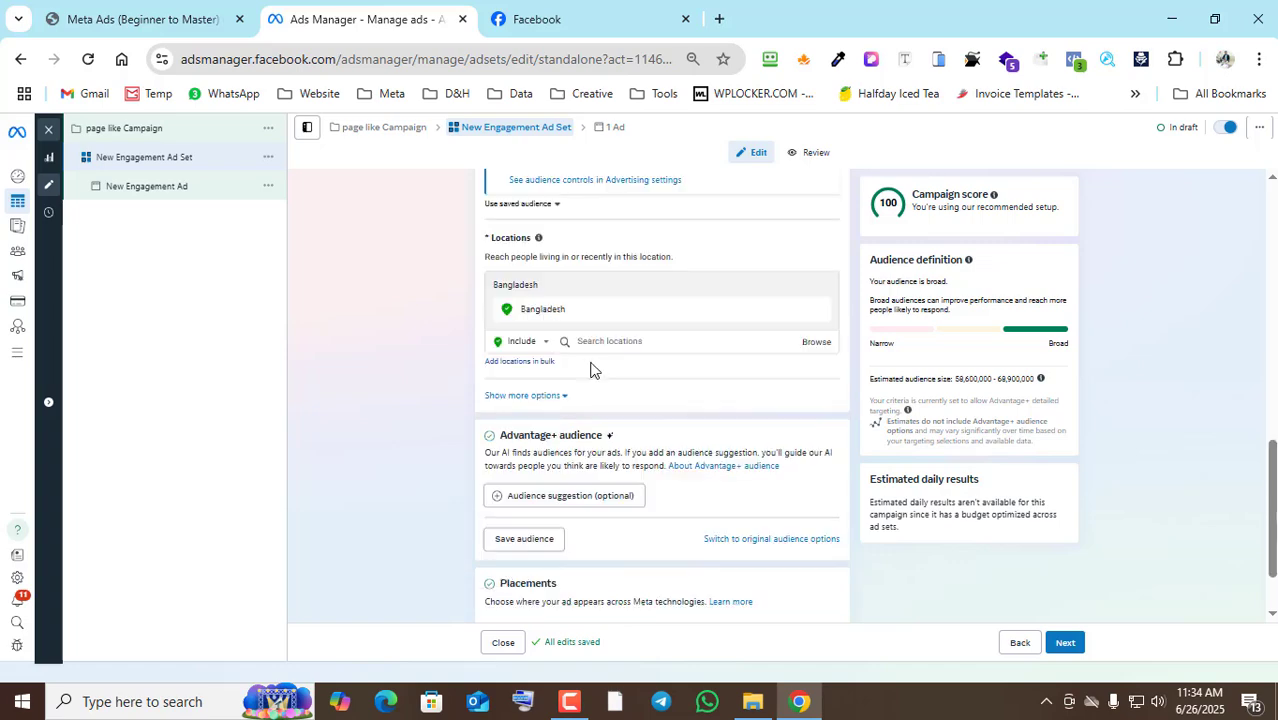
pyautogui.click(768, 540)
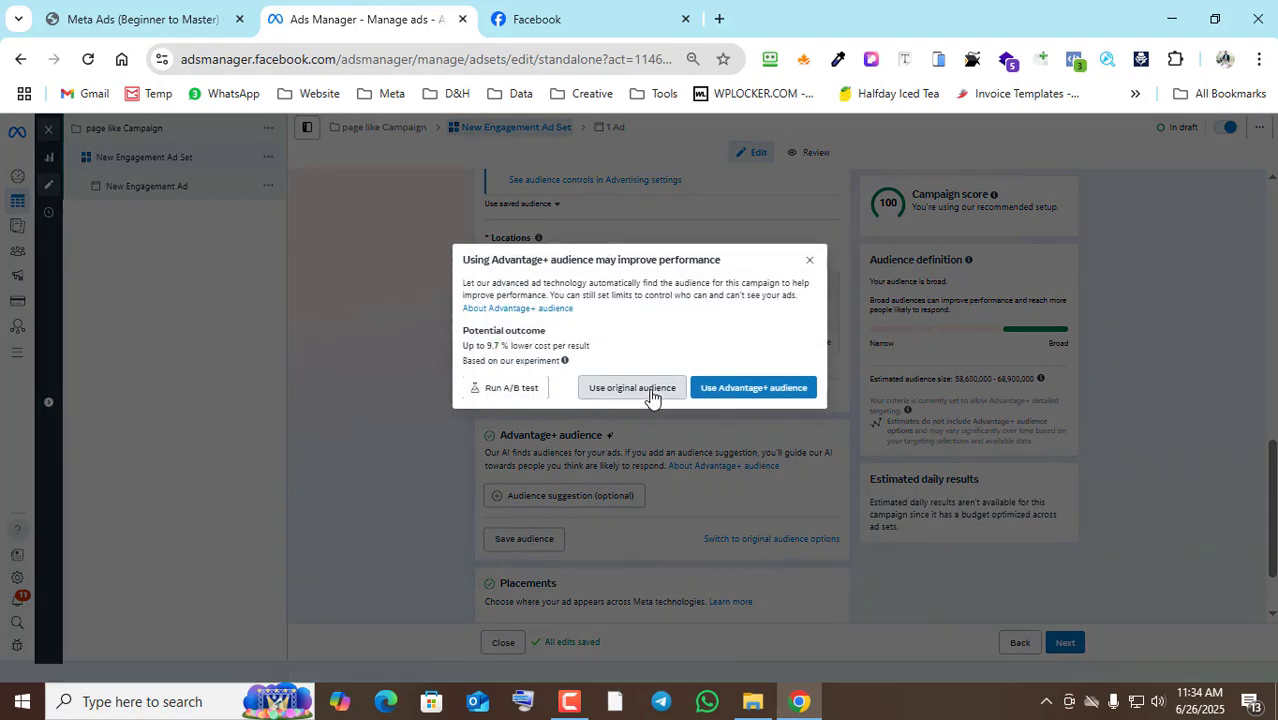
pyautogui.click(651, 397)
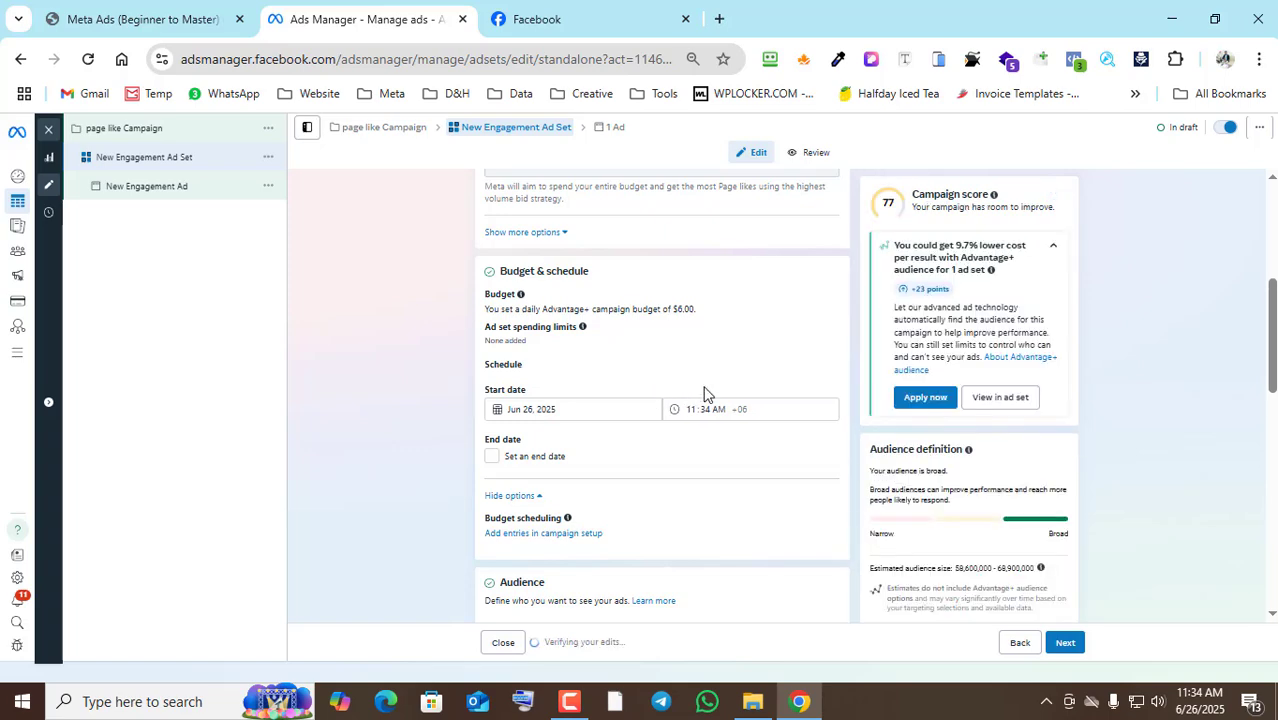
# Set the audience age range to 20–44.
pyautogui.scroll(2, 702, 390)
pyautogui.scroll(-4, 703, 392)
pyautogui.scroll(-2, 705, 391)
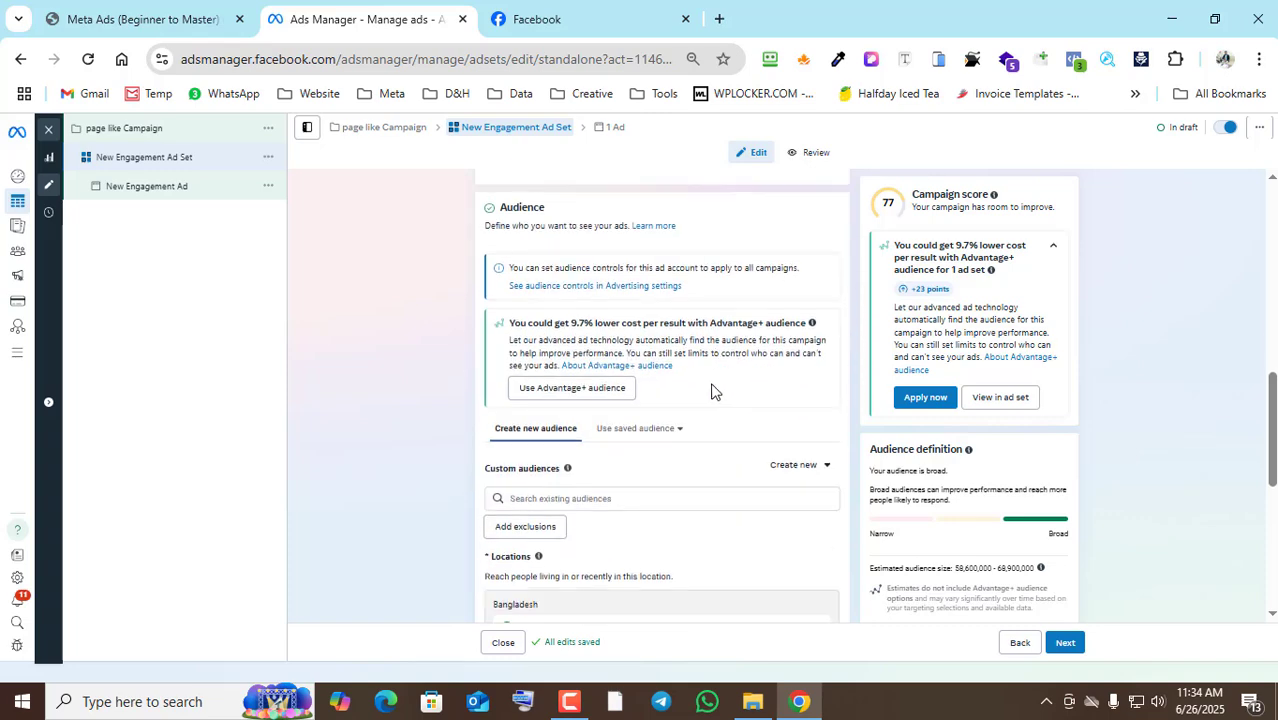
pyautogui.scroll(-3, 708, 391)
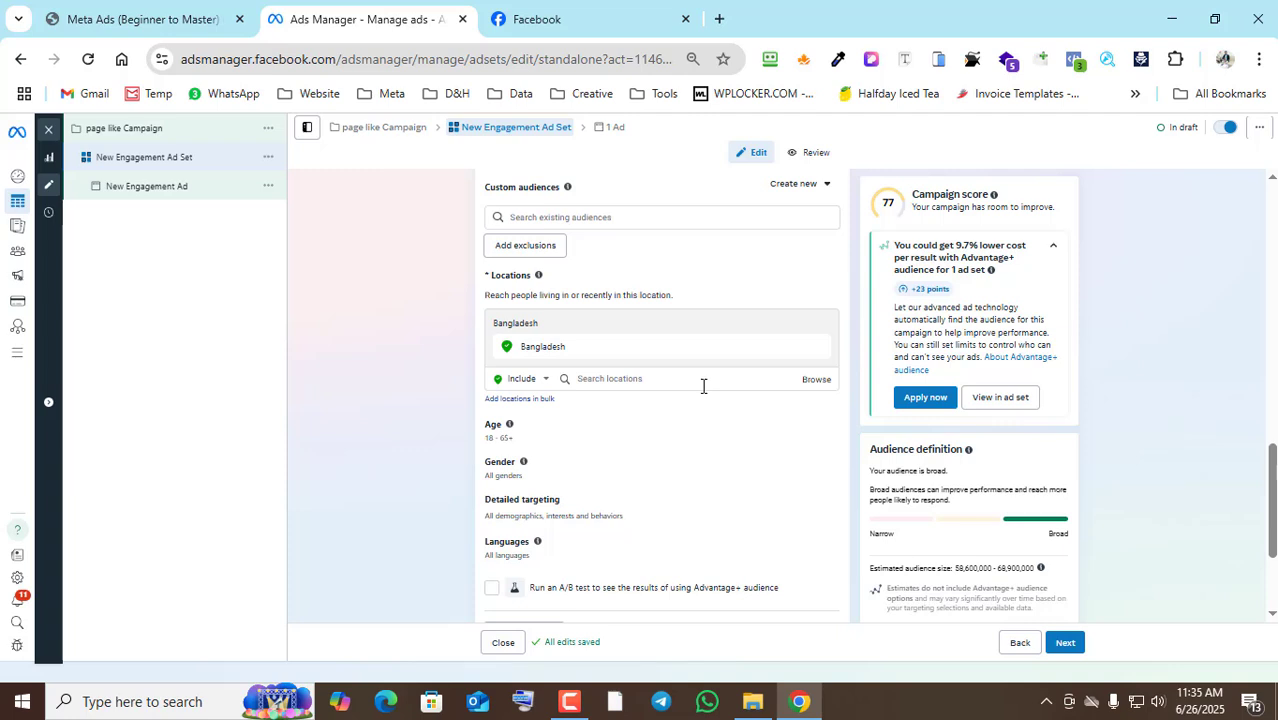
pyautogui.scroll(-1, 699, 386)
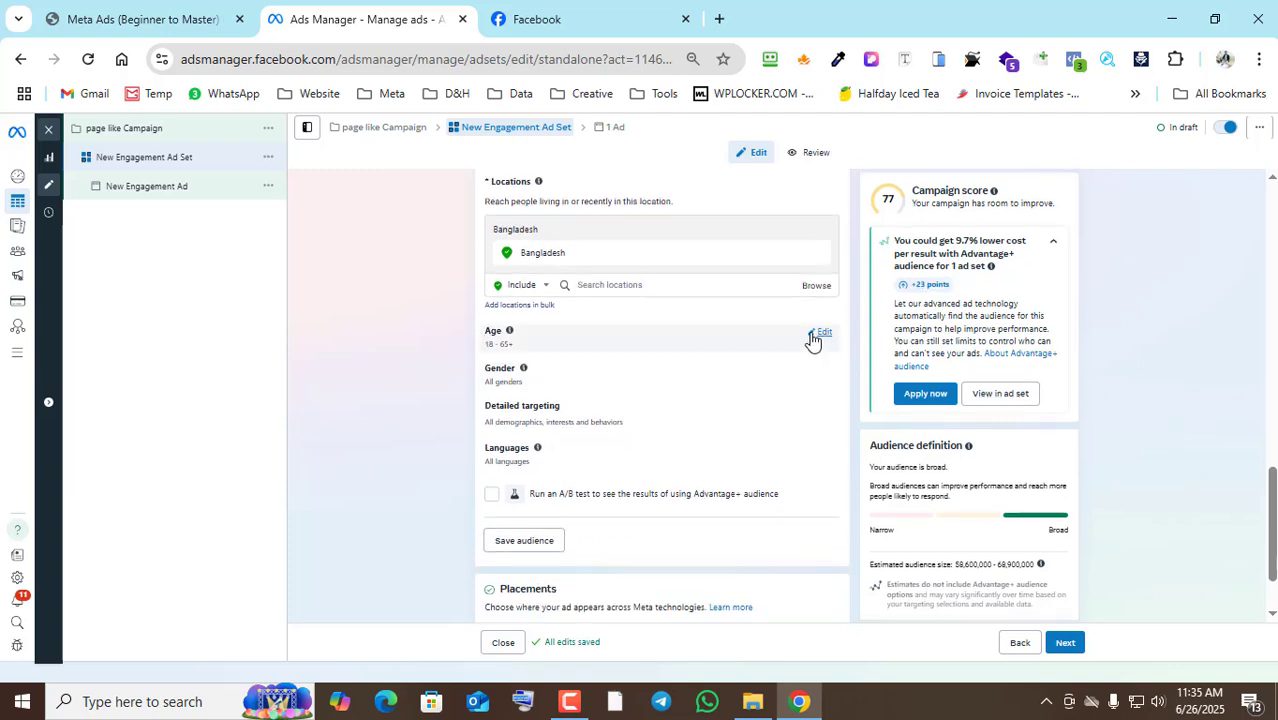
pyautogui.click(812, 338)
pyautogui.click(532, 360)
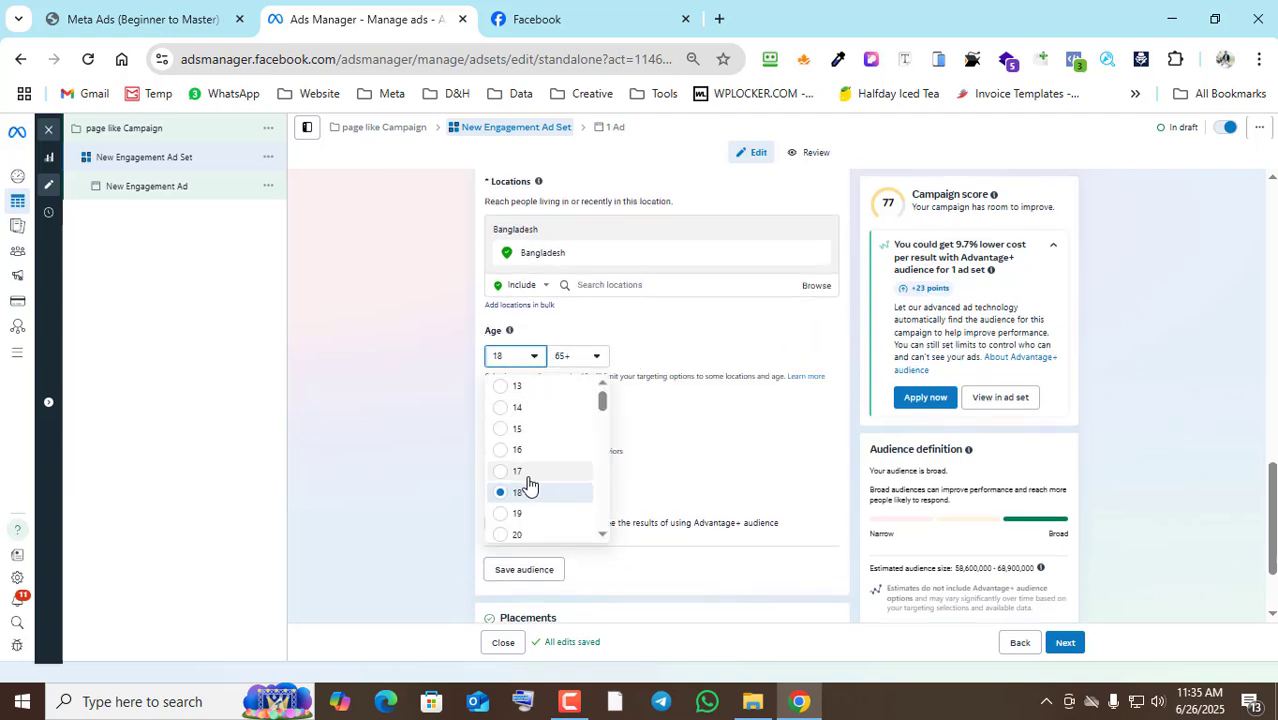
pyautogui.scroll(-2, 527, 488)
pyautogui.click(516, 430)
pyautogui.click(577, 356)
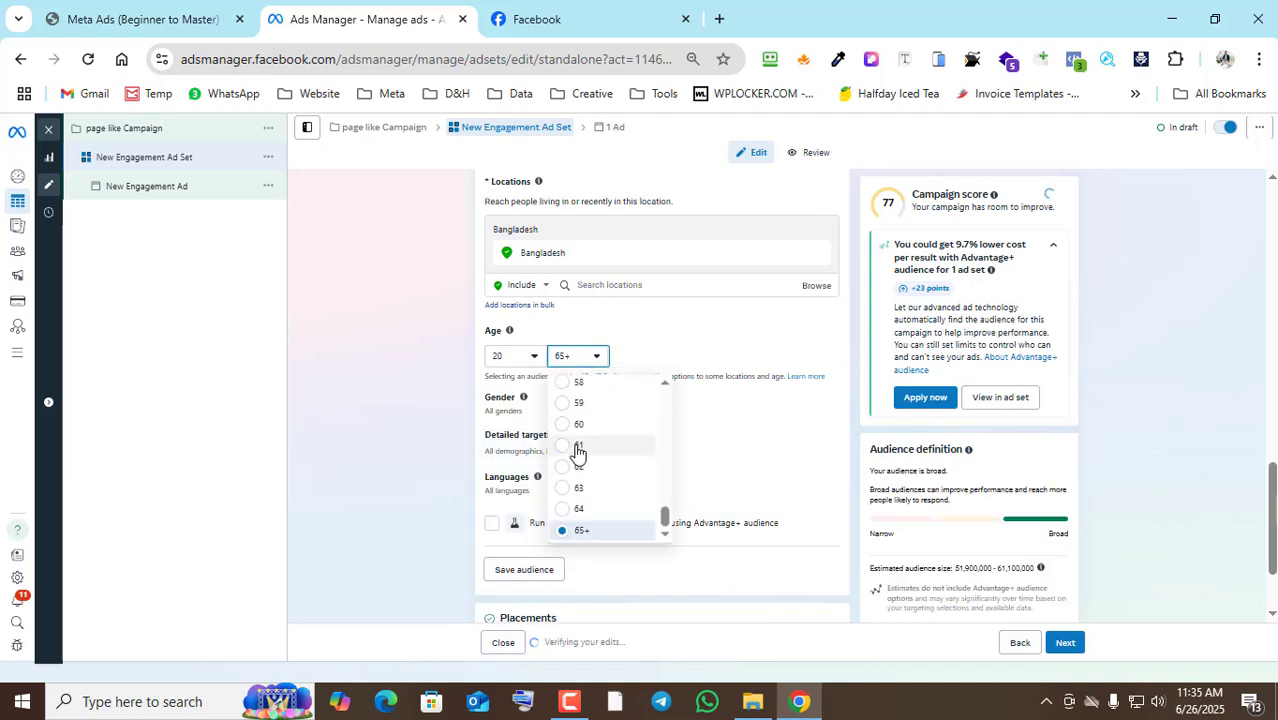
pyautogui.scroll(5, 600, 470)
pyautogui.scroll(-2, 620, 495)
pyautogui.click(570, 525)
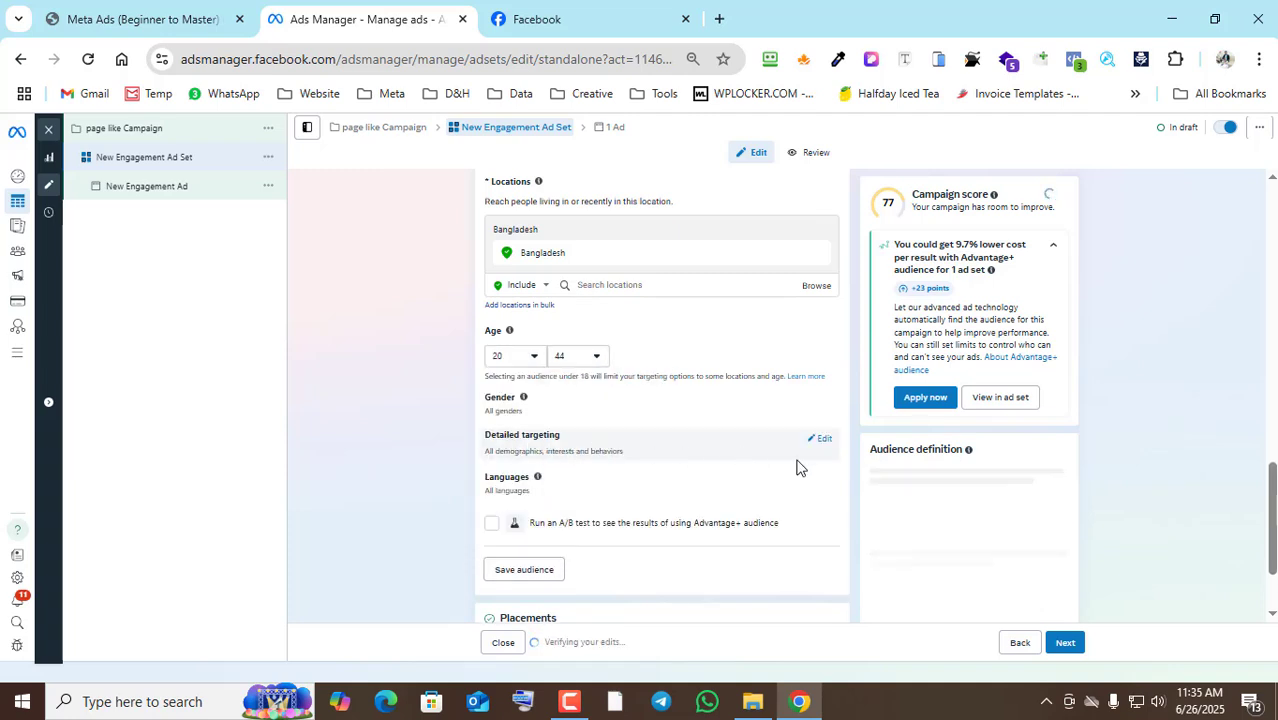
# Search the detailed targeting for "digital marketing" and add the interest Digital marketing (marketing).
pyautogui.click(818, 441)
pyautogui.click(616, 475)
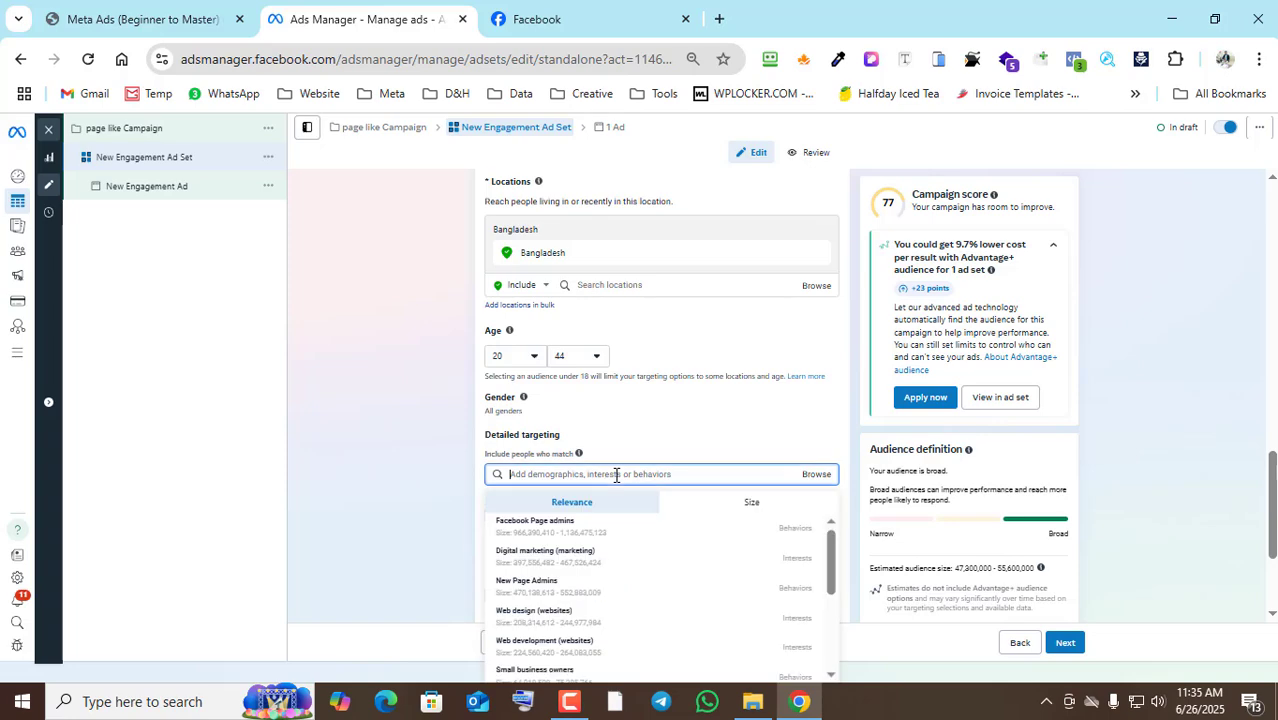
pyautogui.write('e')
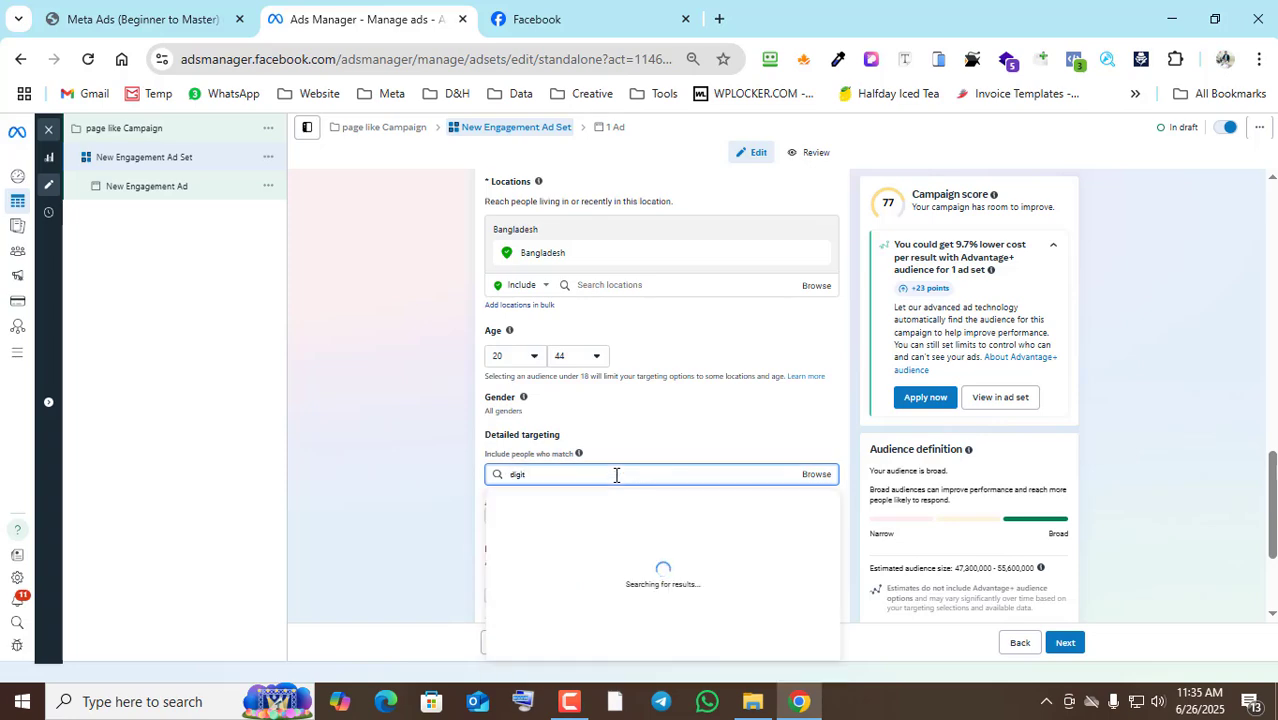
pyautogui.write('igital market')
pyautogui.press('Menu')
pyautogui.click(545, 476)
pyautogui.write('dig')
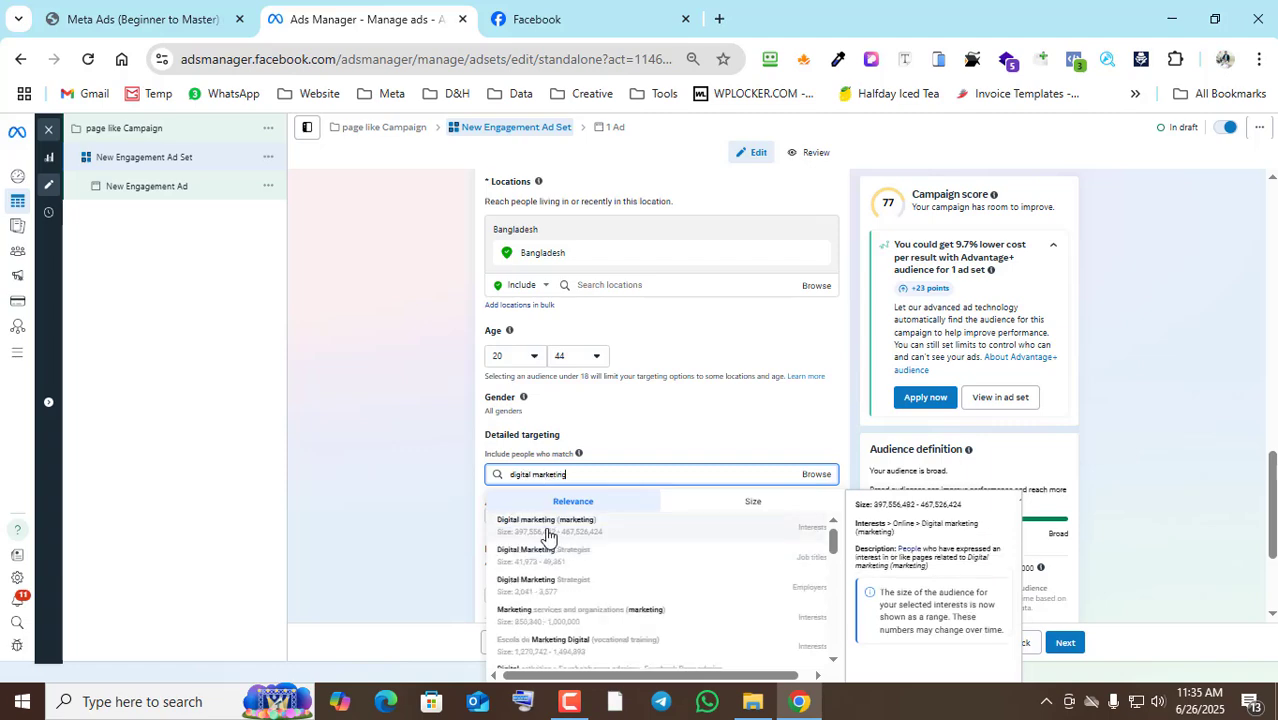
pyautogui.click(543, 532)
# Switch the ad set to manual placements and review the selected Facebook feed, Stories and Reels placements.
pyautogui.scroll(-3, 690, 520)
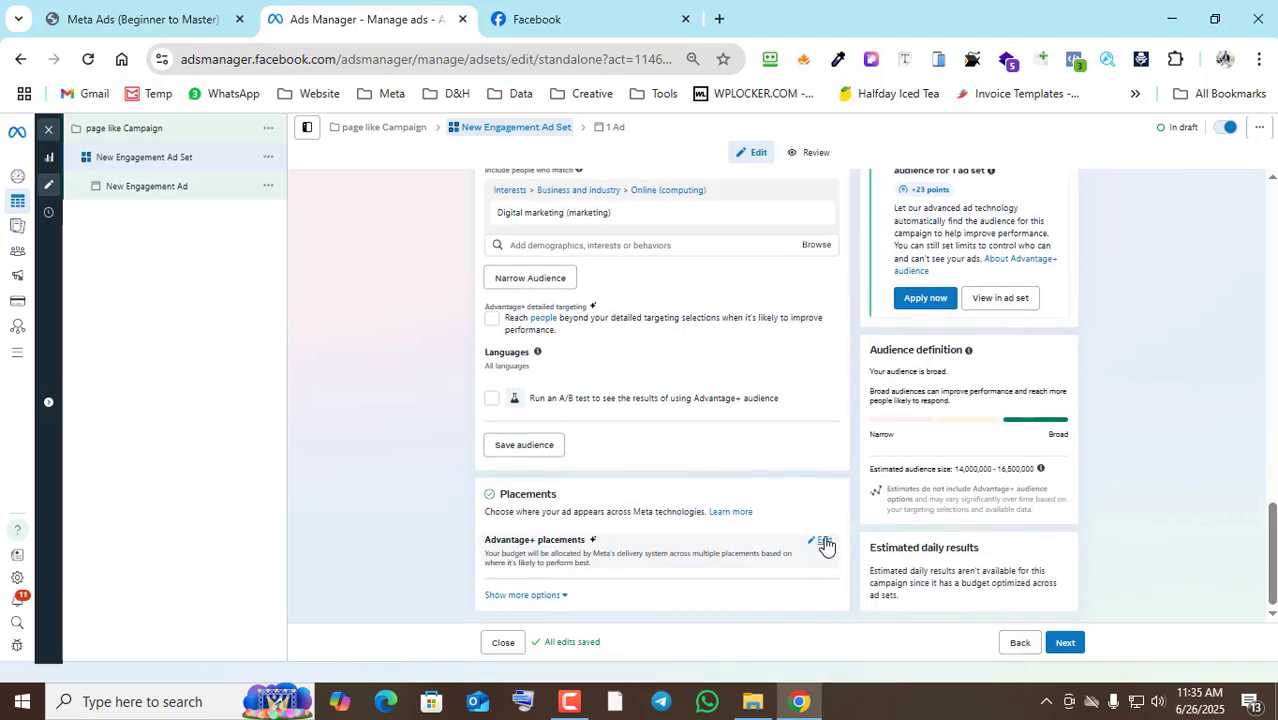
pyautogui.click(822, 545)
pyautogui.scroll(-1, 620, 515)
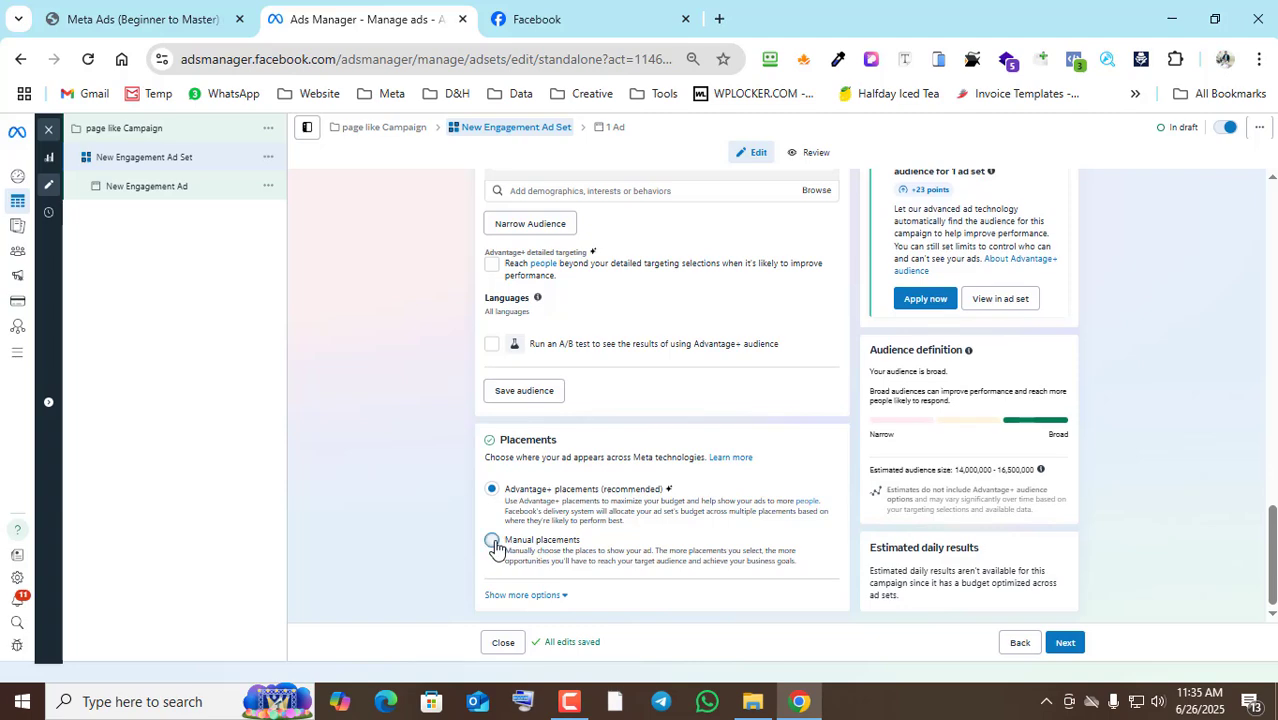
pyautogui.click(493, 543)
pyautogui.scroll(-4, 742, 465)
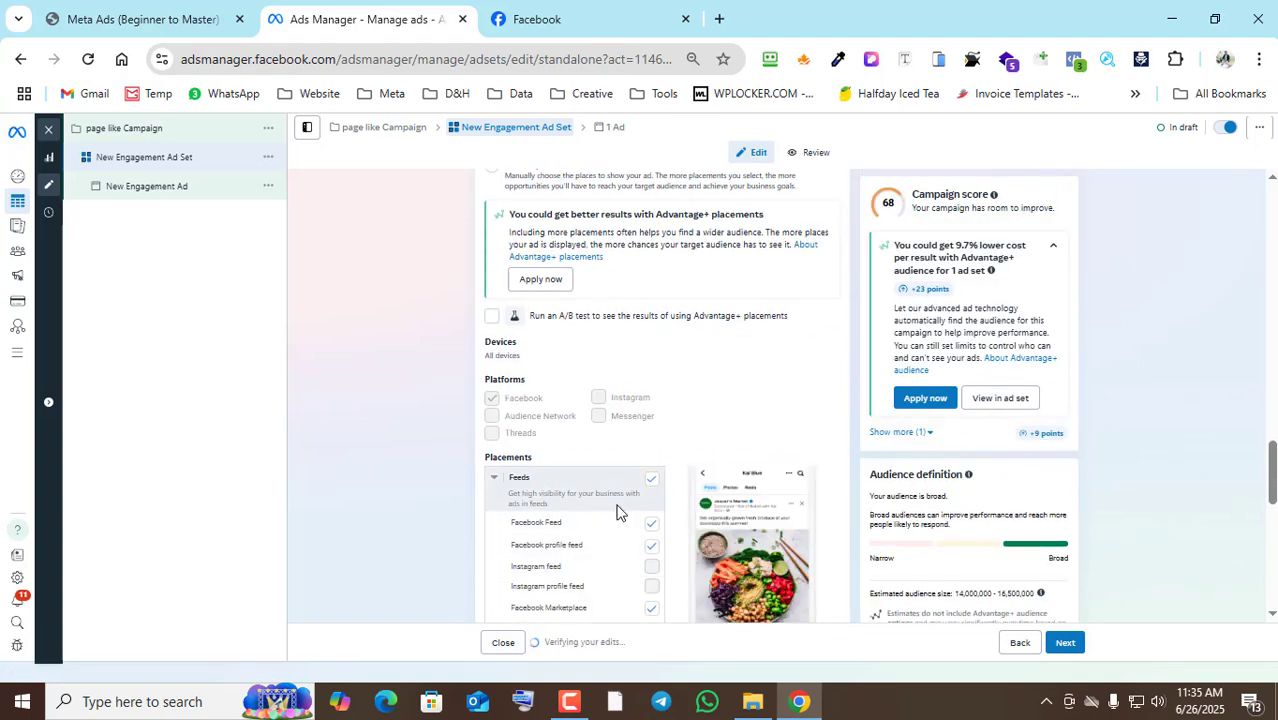
pyautogui.scroll(-1, 645, 488)
pyautogui.scroll(-1, 636, 490)
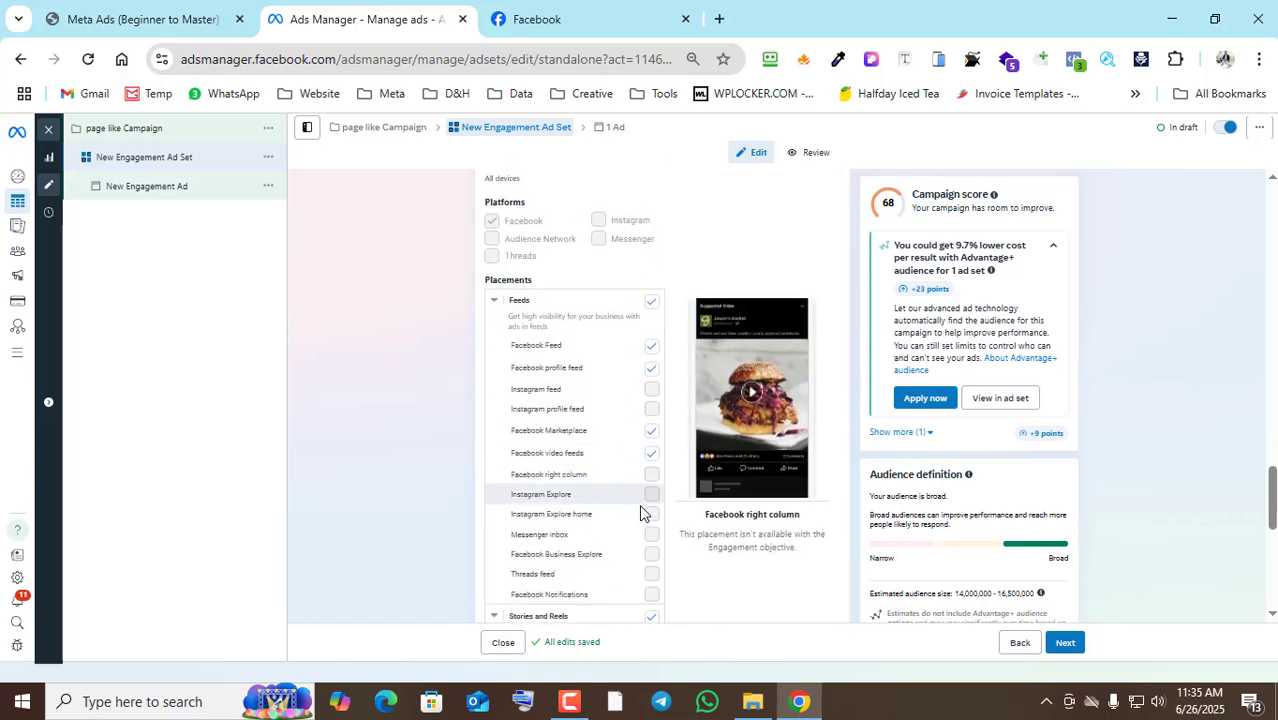
pyautogui.scroll(-2, 626, 365)
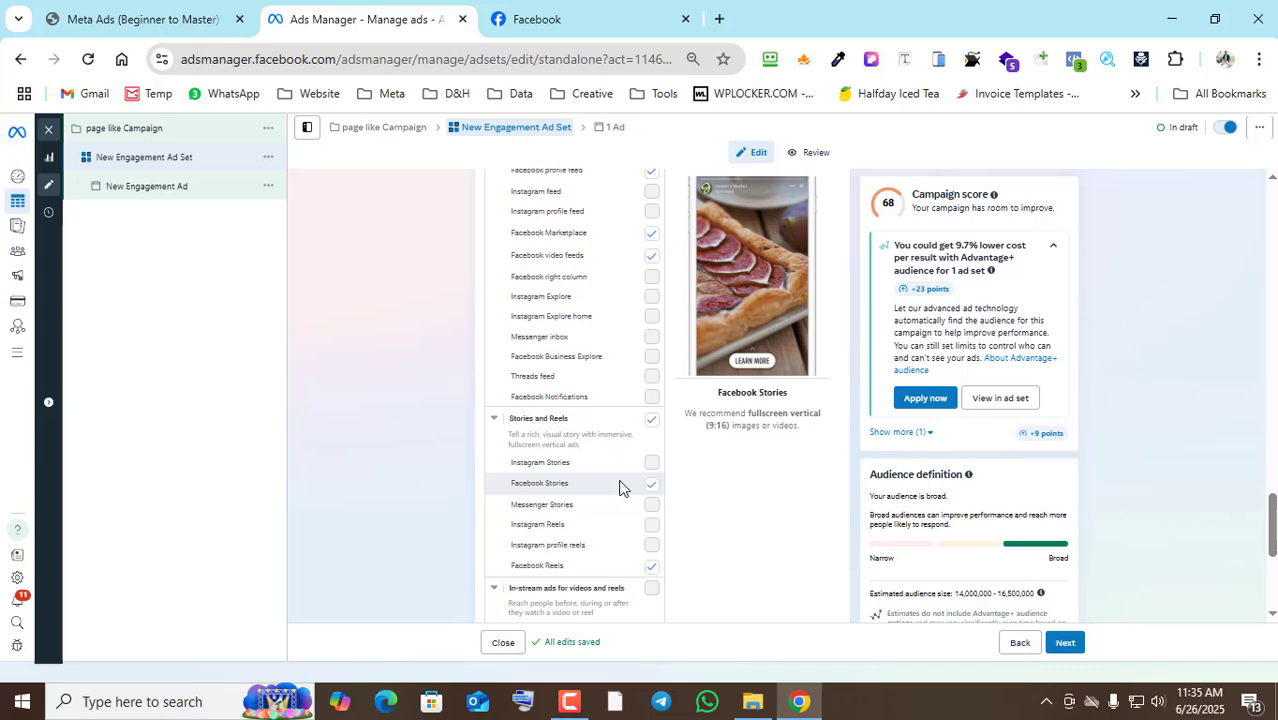
pyautogui.scroll(-3, 621, 487)
# Continue to the ad level and review the ad's identity, setup and creative options.
pyautogui.click(1070, 645)
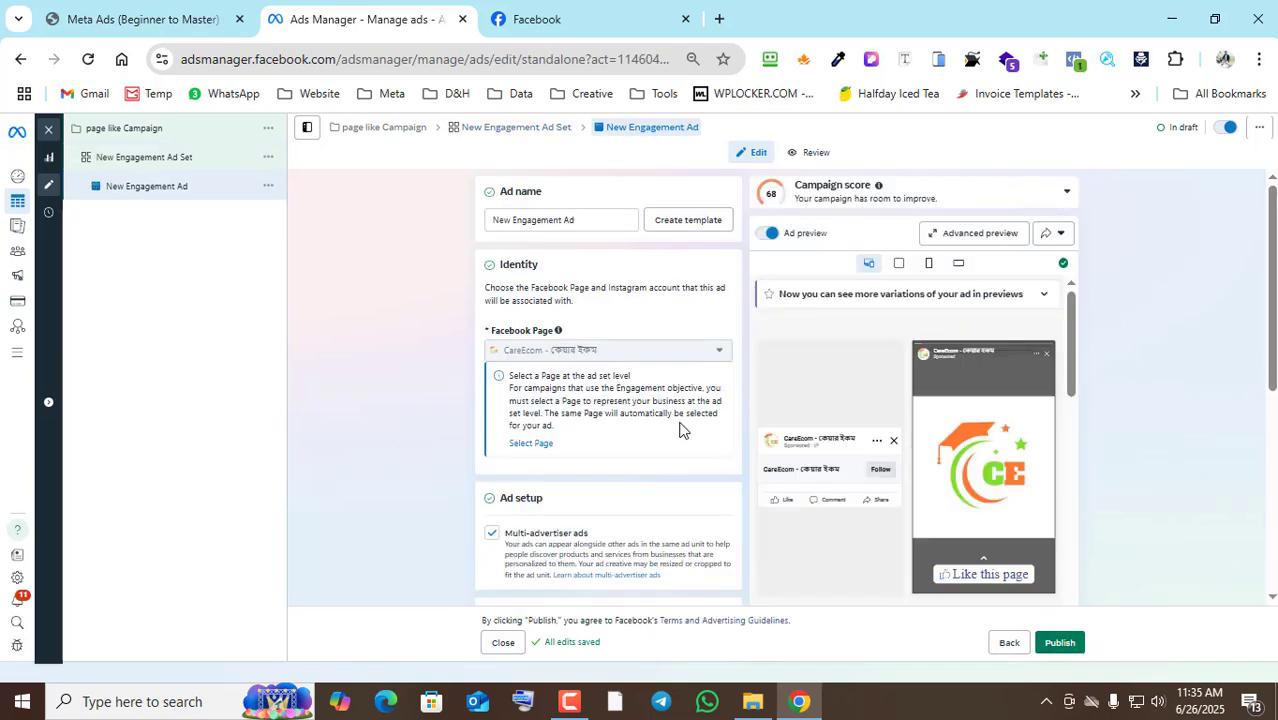
pyautogui.scroll(-4, 675, 427)
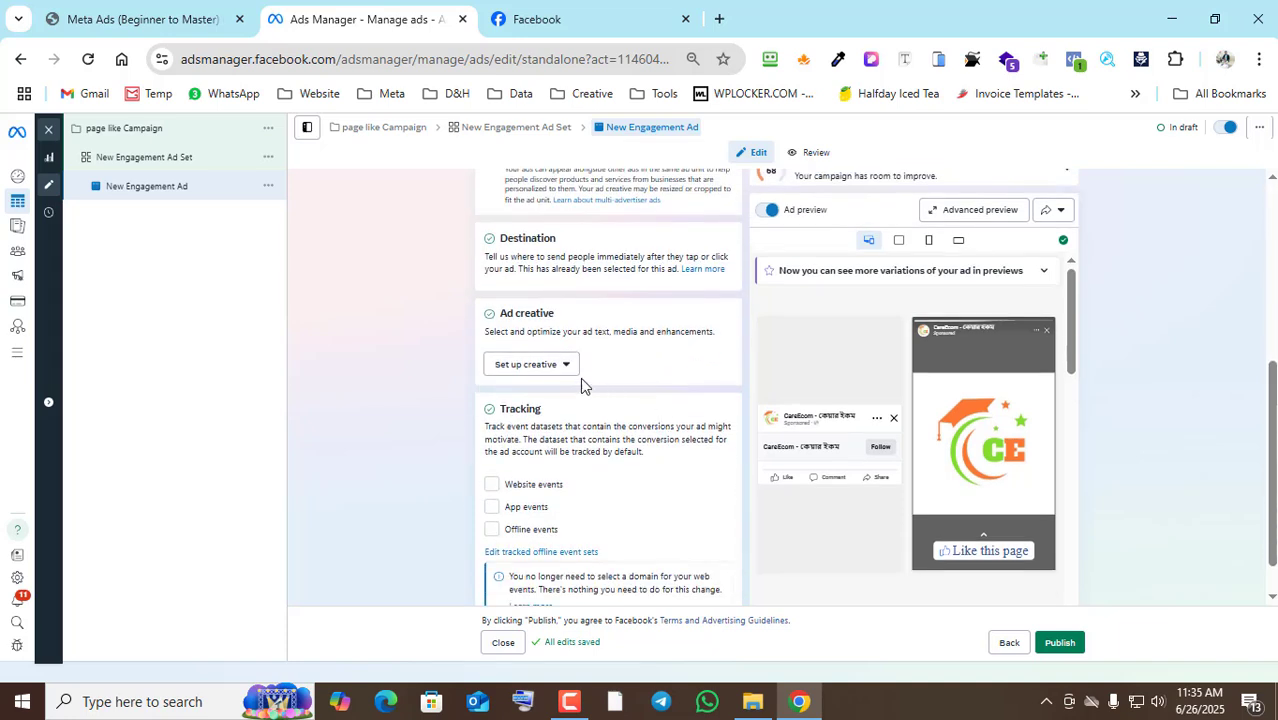
pyautogui.click(550, 370)
pyautogui.click(403, 352)
pyautogui.scroll(4, 544, 378)
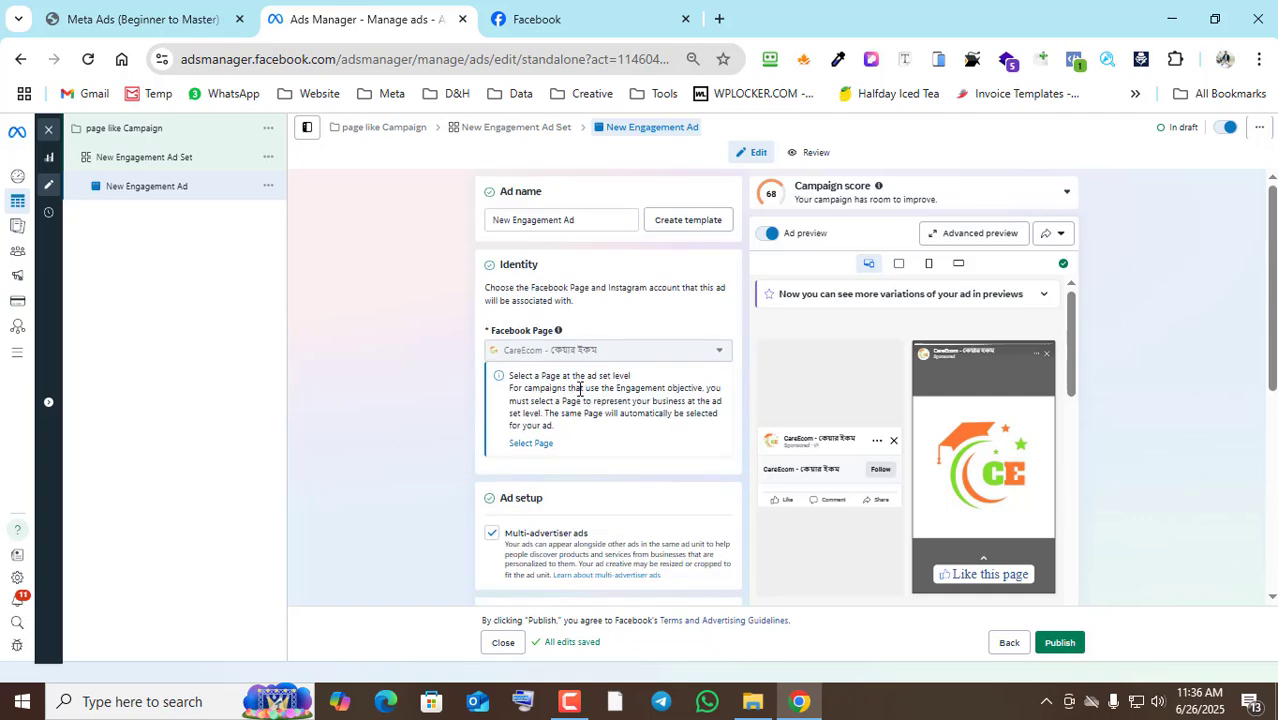
pyautogui.scroll(-4, 579, 384)
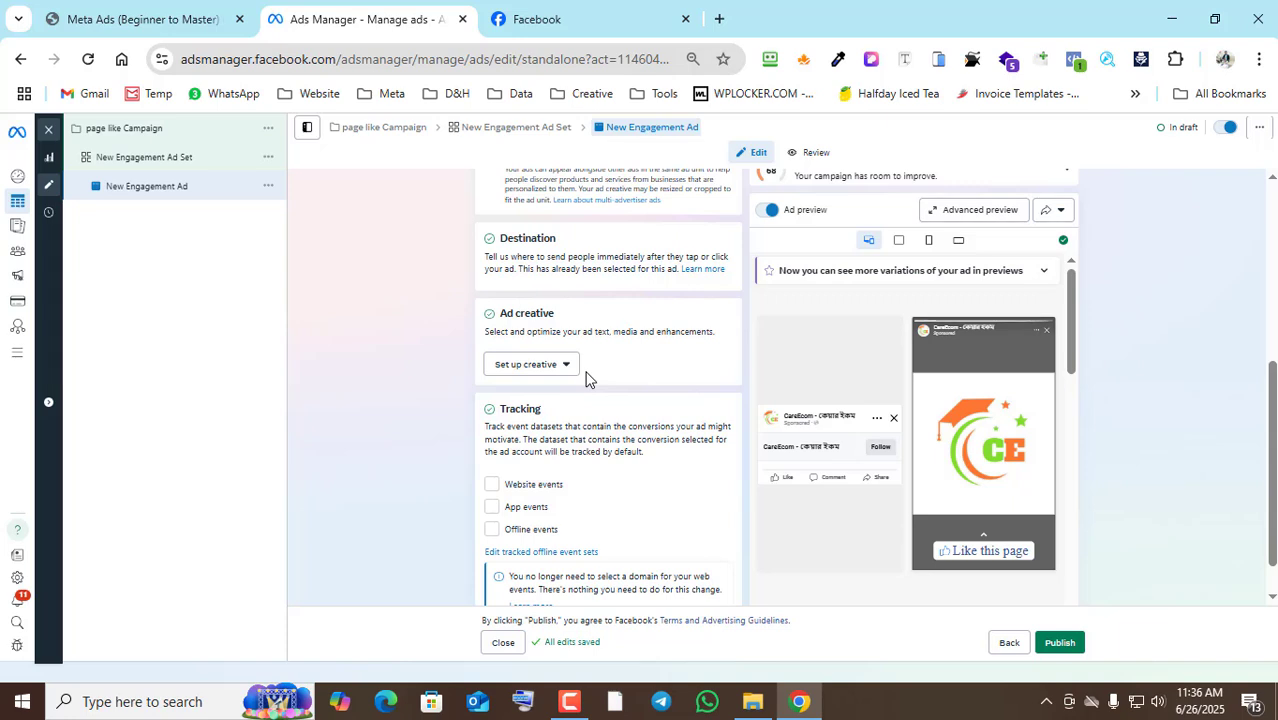
# Set up the creative as a video ad and upload the website services video from the Care Ecom (F:) drive.
pyautogui.click(555, 370)
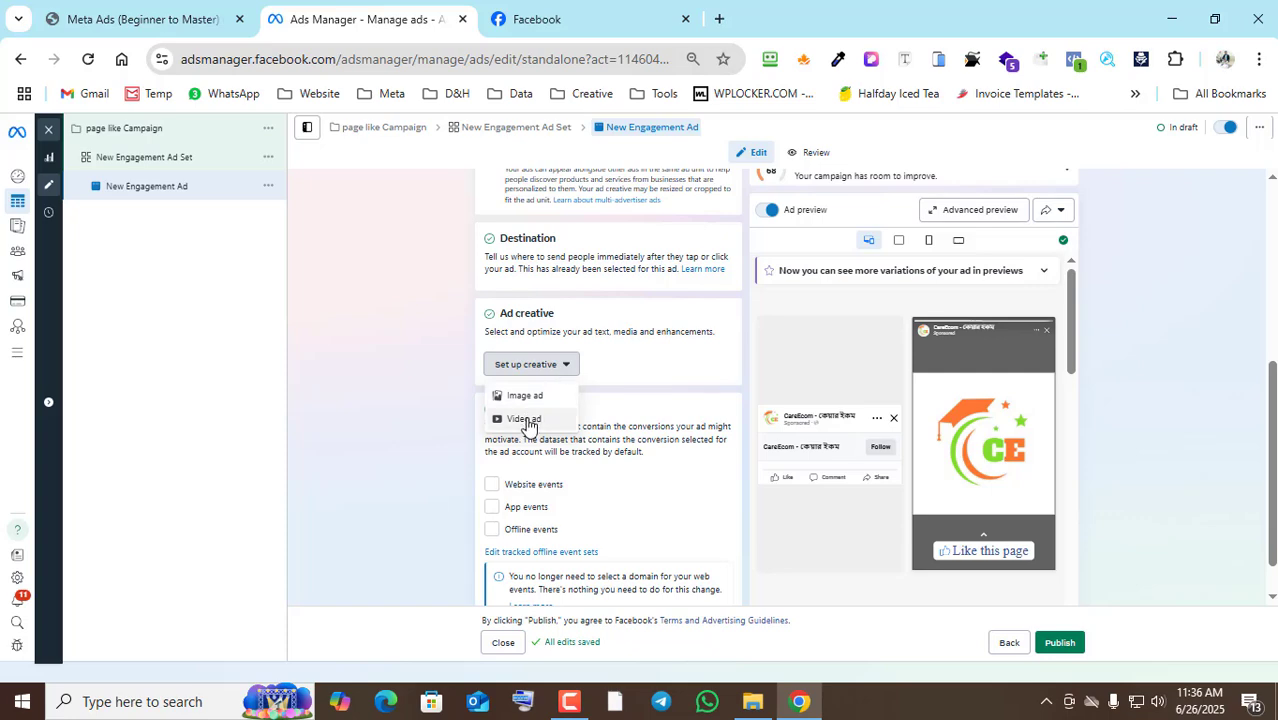
pyautogui.click(525, 420)
pyautogui.click(978, 235)
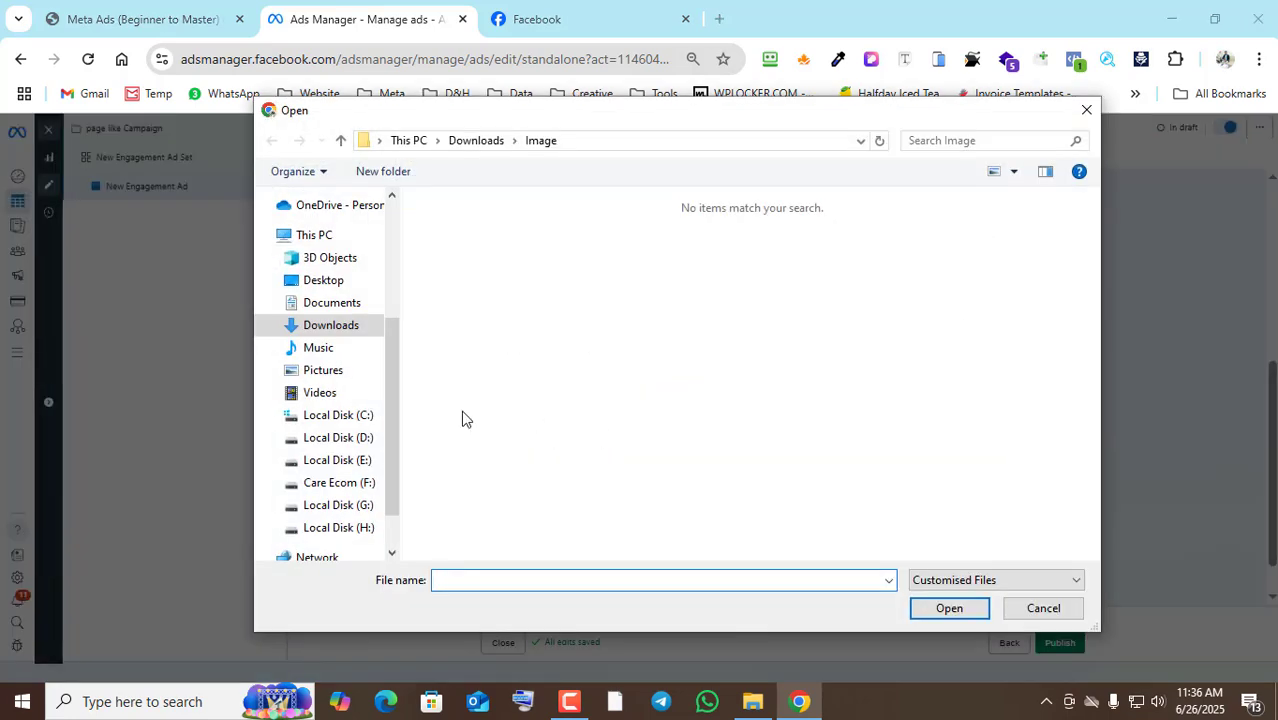
pyautogui.click(340, 483)
pyautogui.click(805, 243)
pyautogui.click(944, 605)
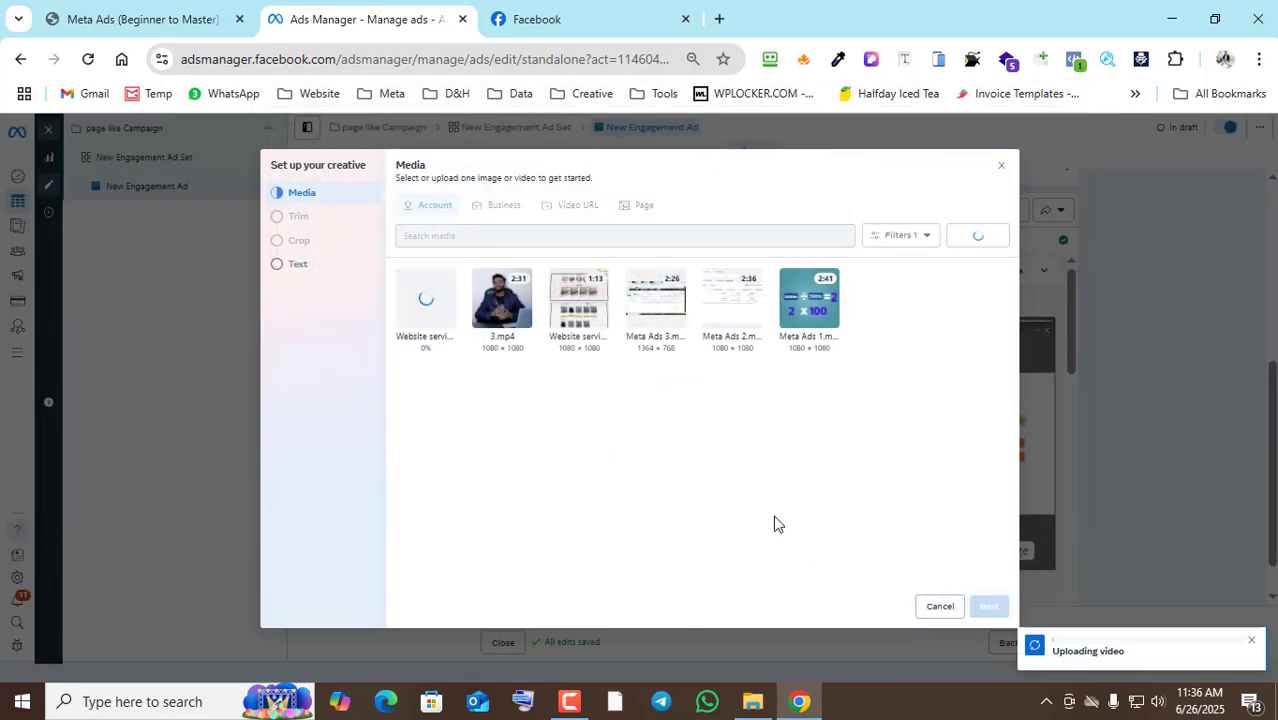
# Switch to Facebook, search for "care" and open the CareEcom - কেয়ার ইকম page.
pyautogui.click(559, 28)
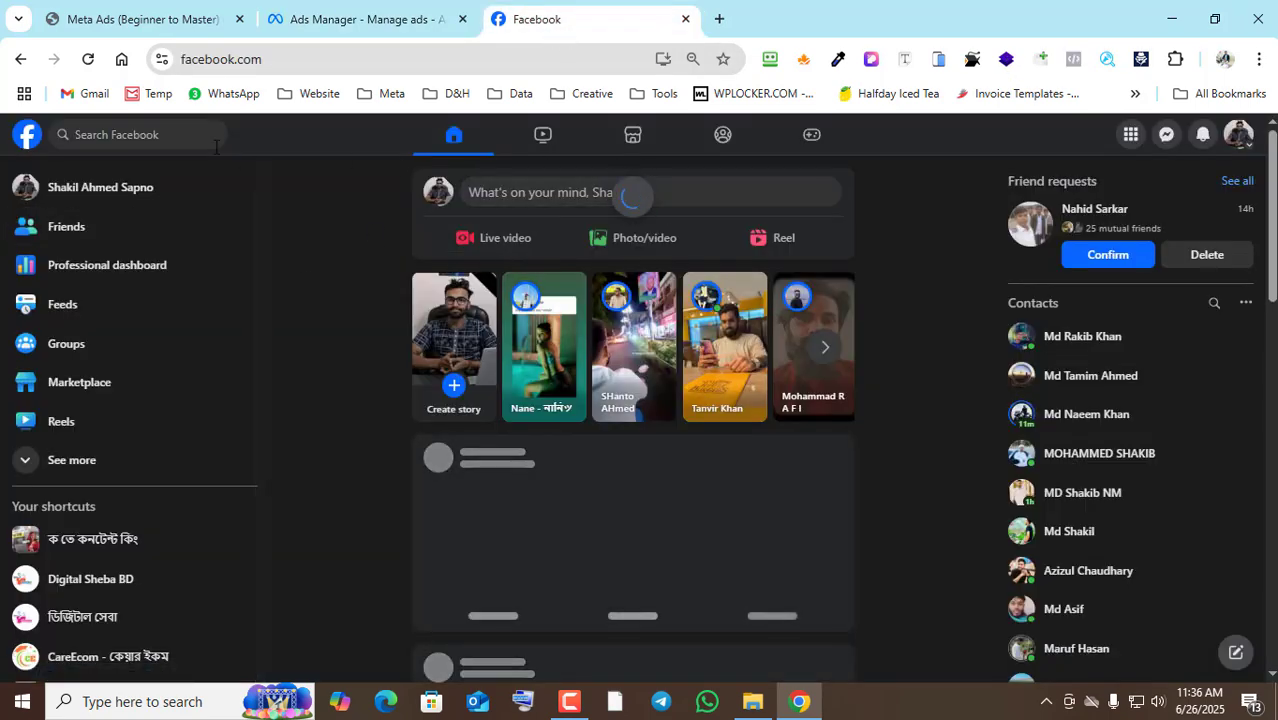
pyautogui.click(181, 134)
pyautogui.write('ca')
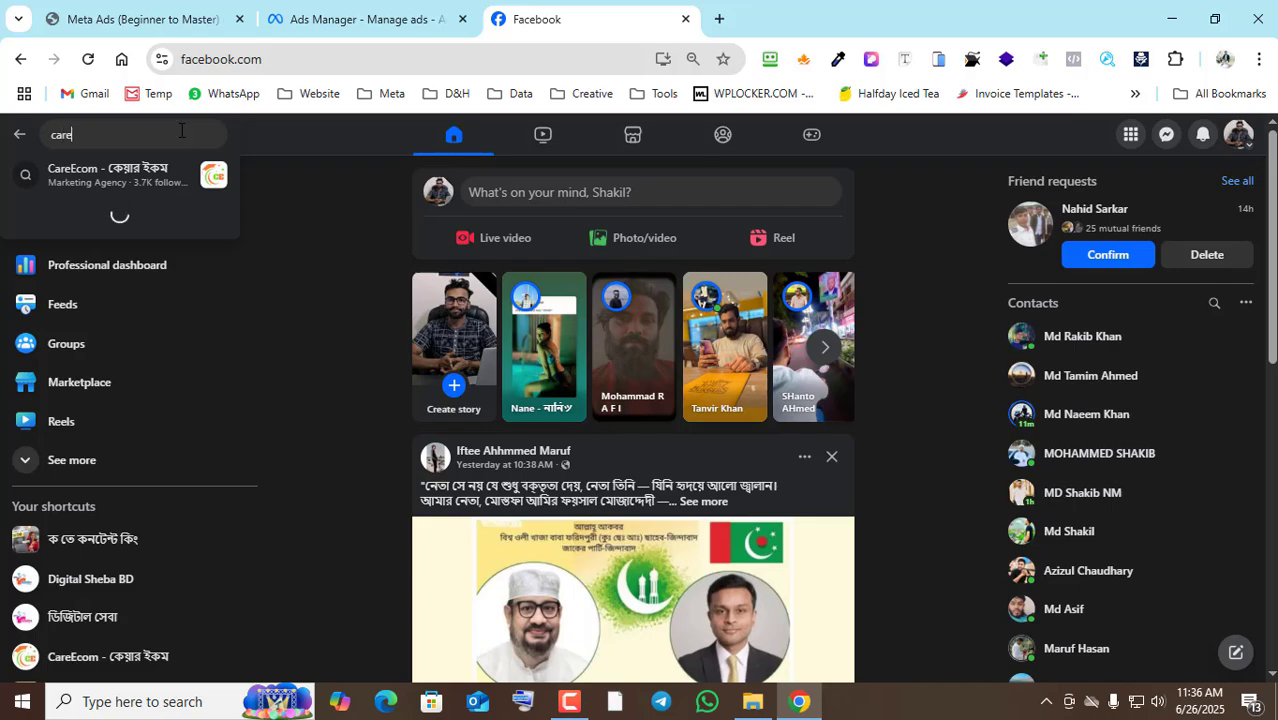
pyautogui.write('re')
pyautogui.click(163, 176)
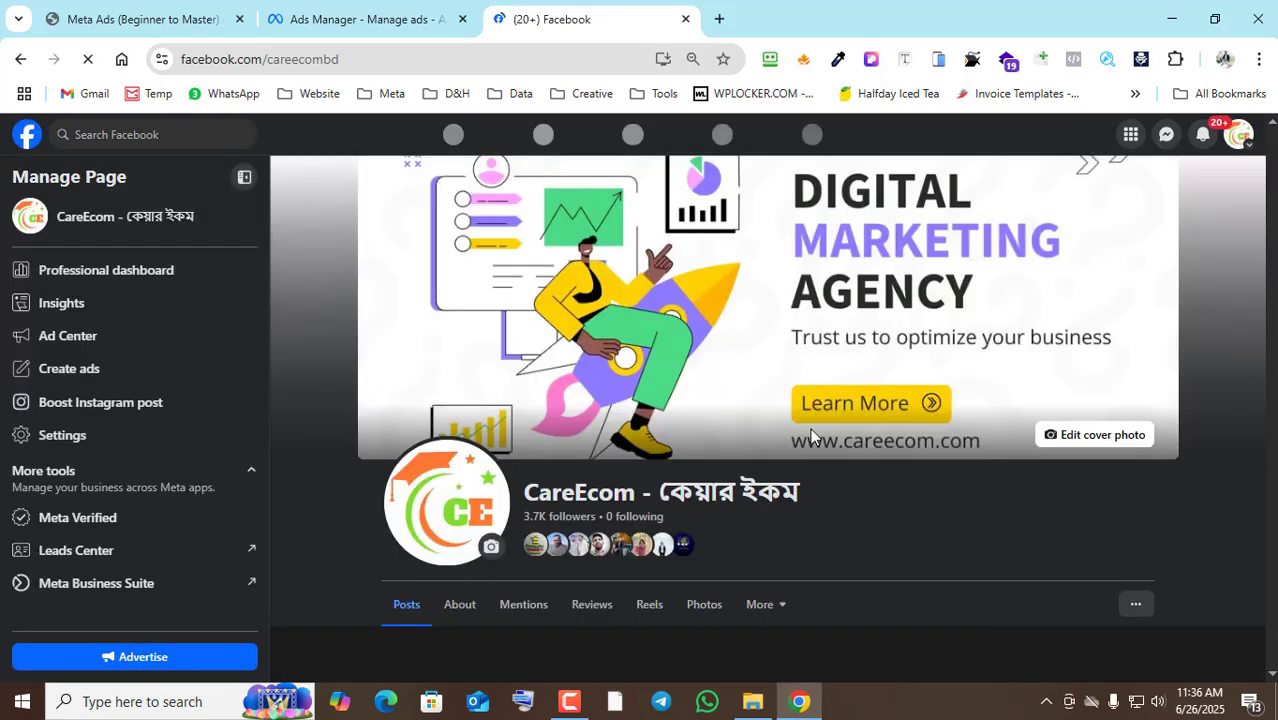
# Open the Jun 17 reel on the CareEcom page, expand its caption and select and copy all the text.
pyautogui.scroll(-6, 910, 488)
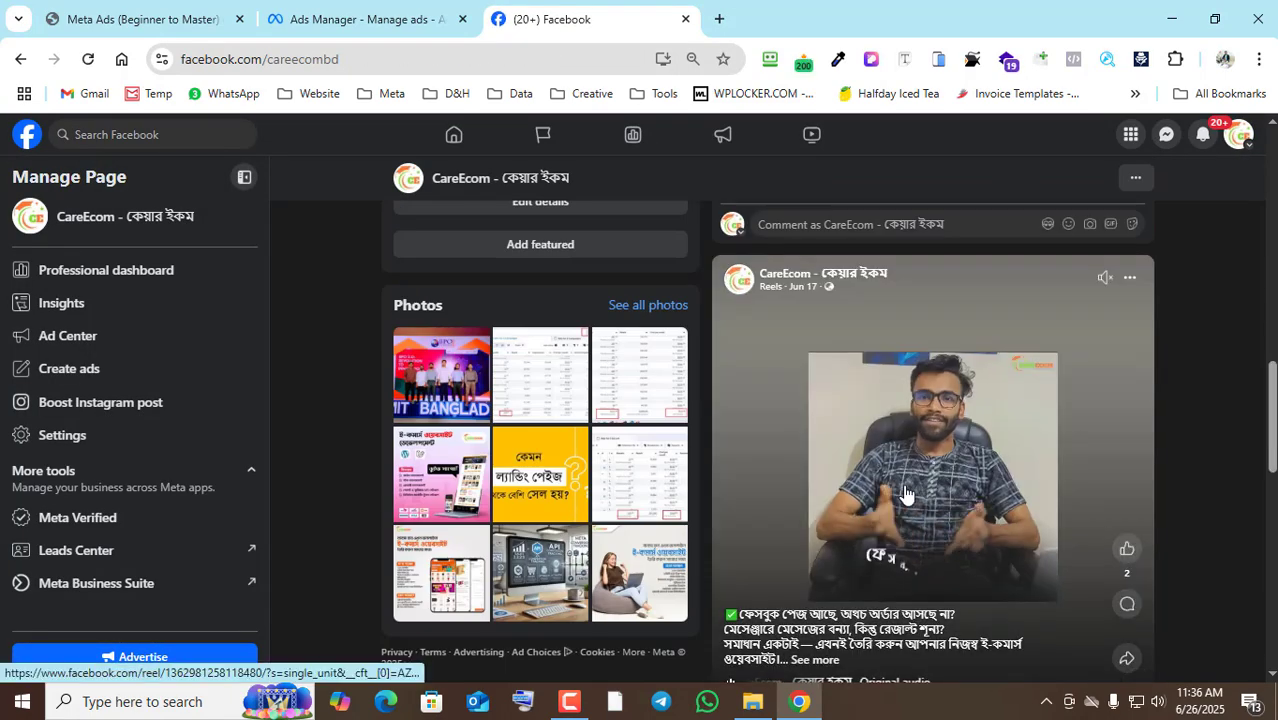
pyautogui.scroll(-2, 903, 493)
pyautogui.click(850, 309)
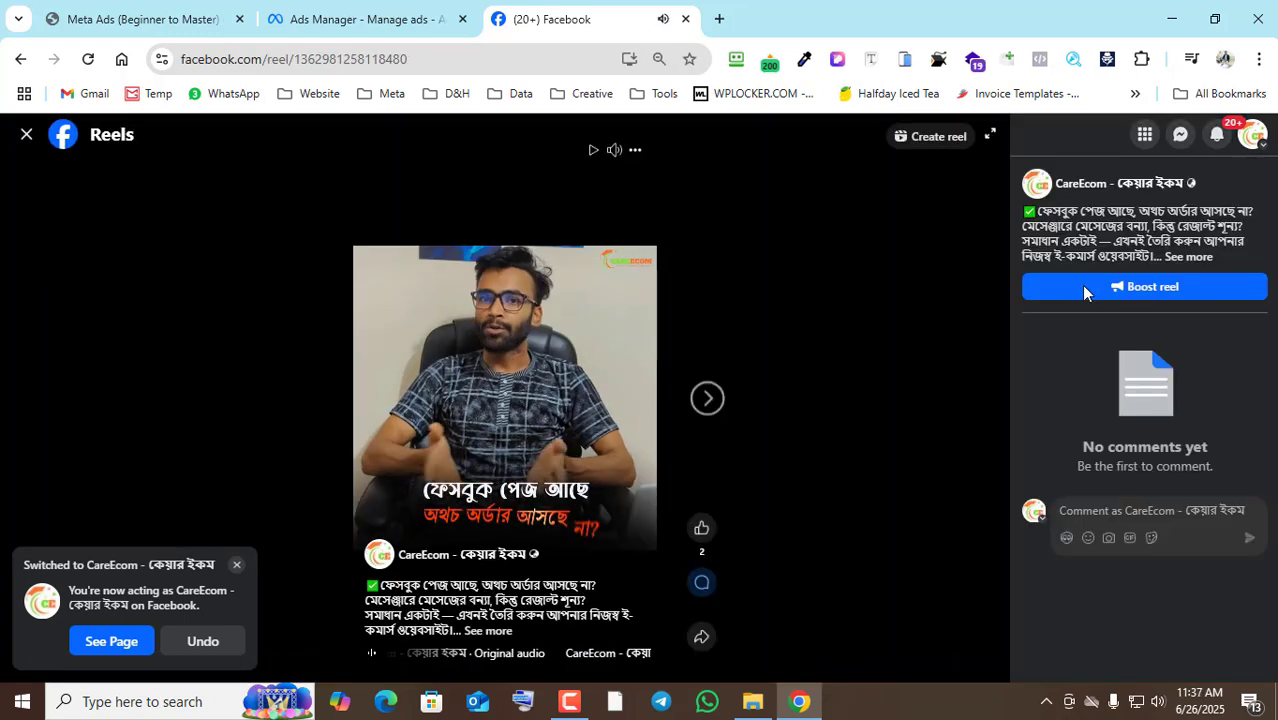
pyautogui.click(1188, 257)
pyautogui.hotkey('ctrl', 'a')
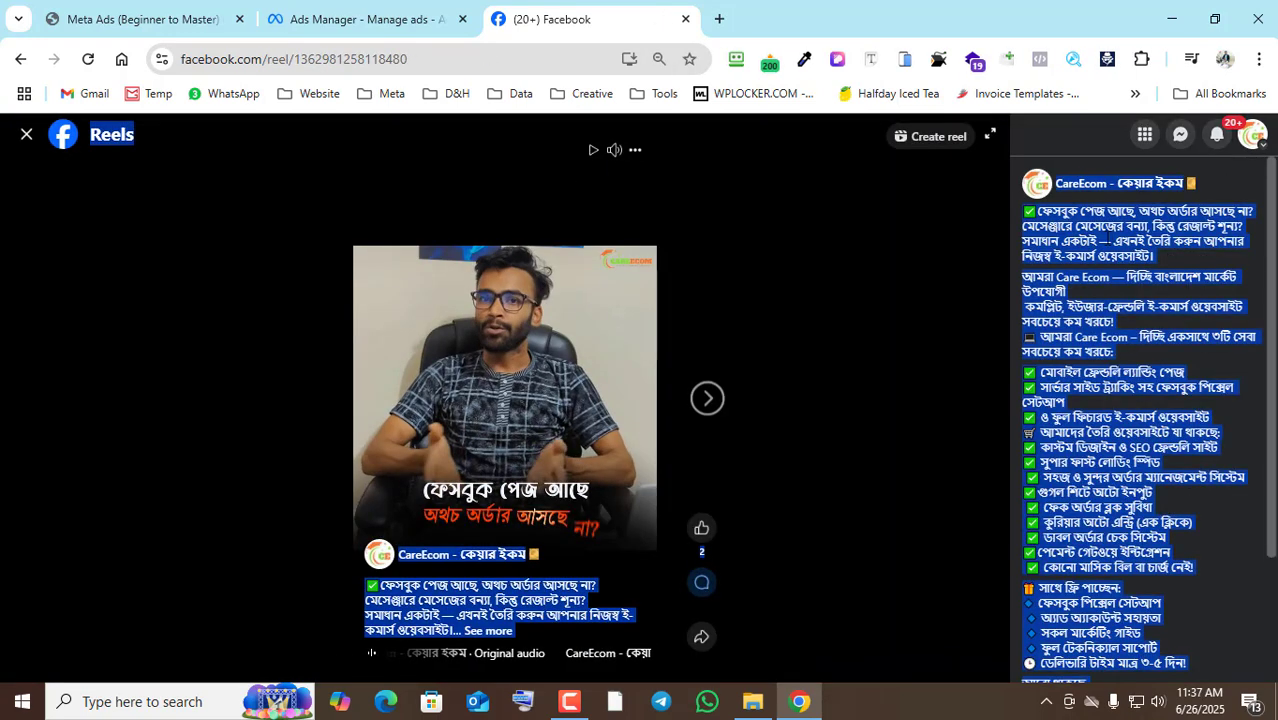
# Return to Ads Manager, finish the creative setup with Website service.mp4 and paste the copied reel text as the primary text.
pyautogui.click(340, 19)
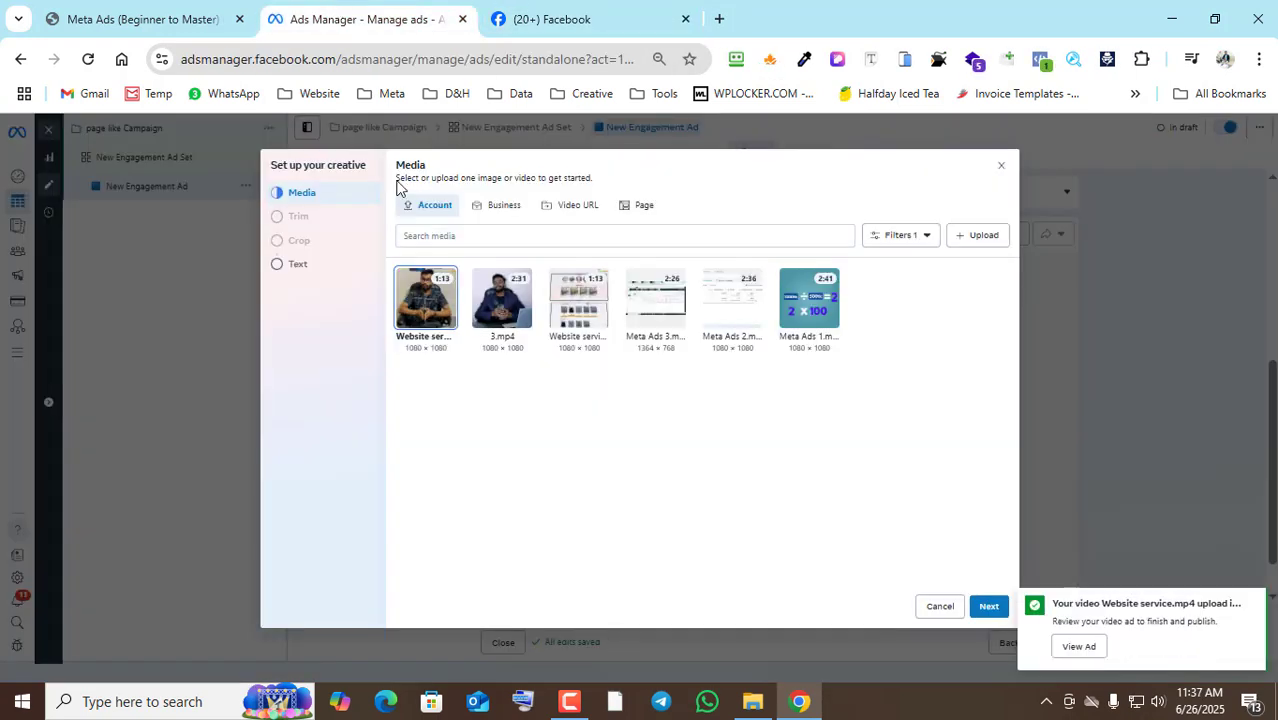
pyautogui.click(988, 607)
pyautogui.click(987, 607)
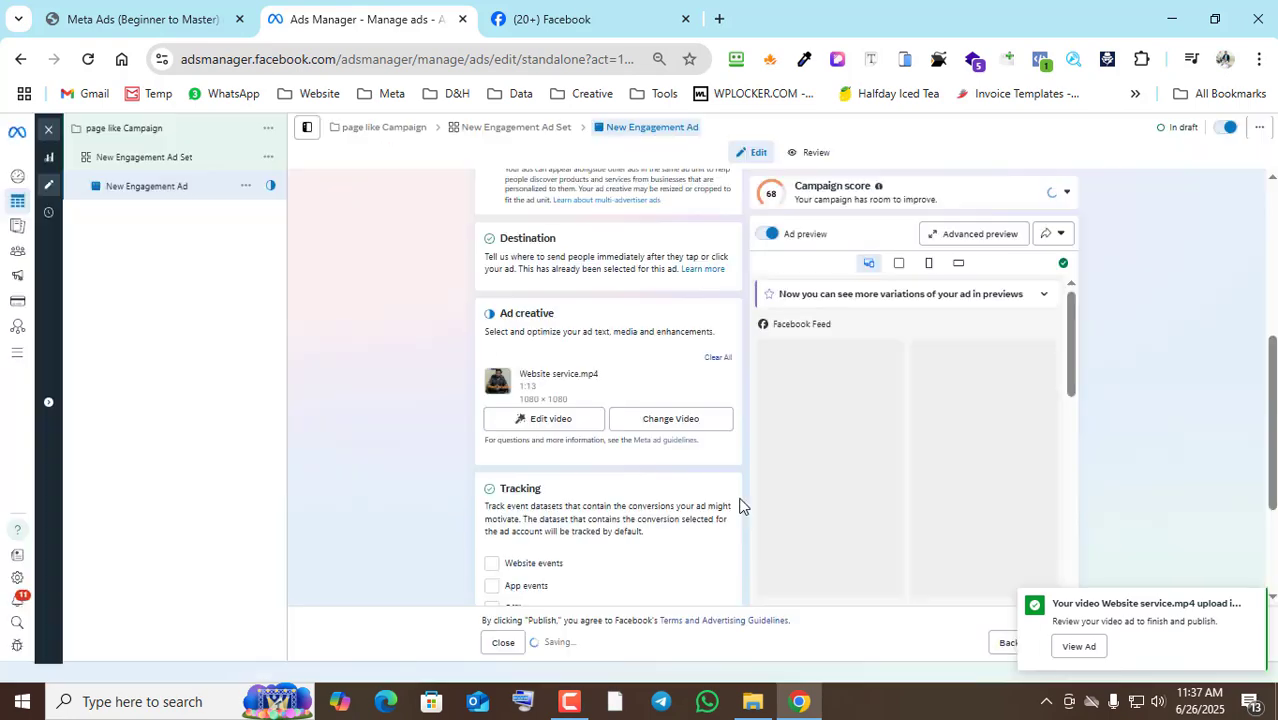
pyautogui.click(578, 293)
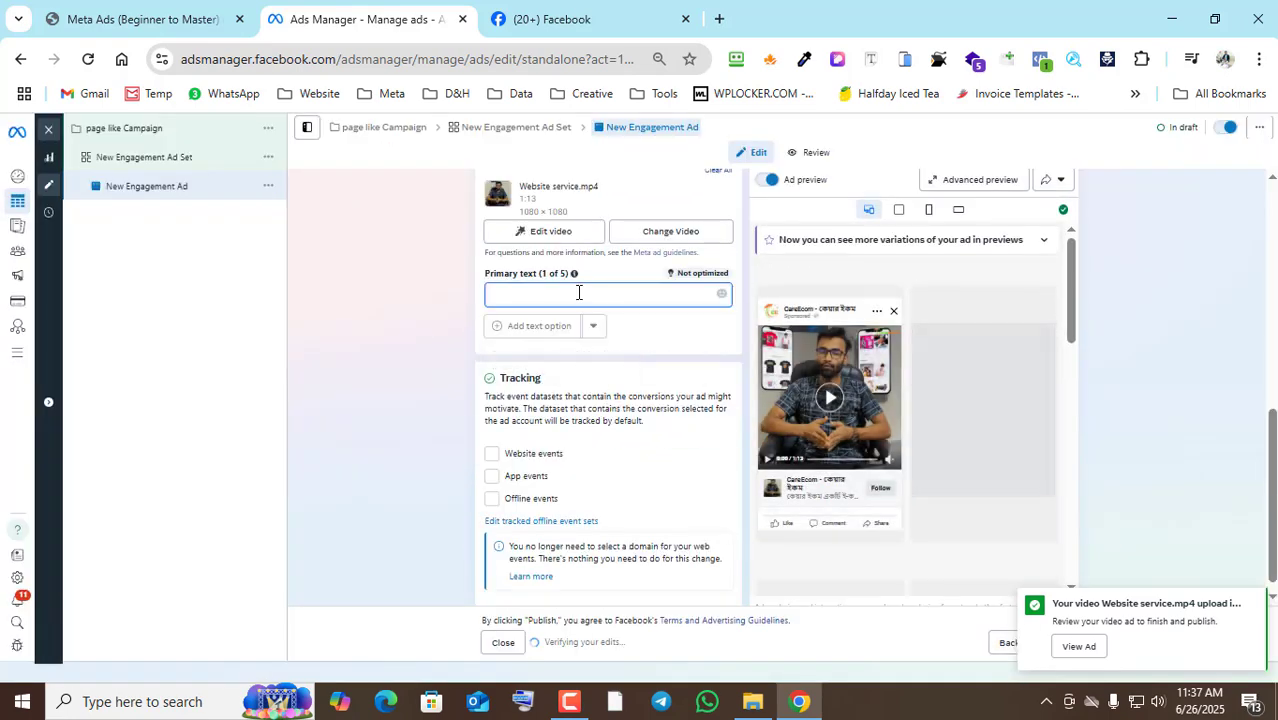
pyautogui.hotkey('ctrl', 'v')
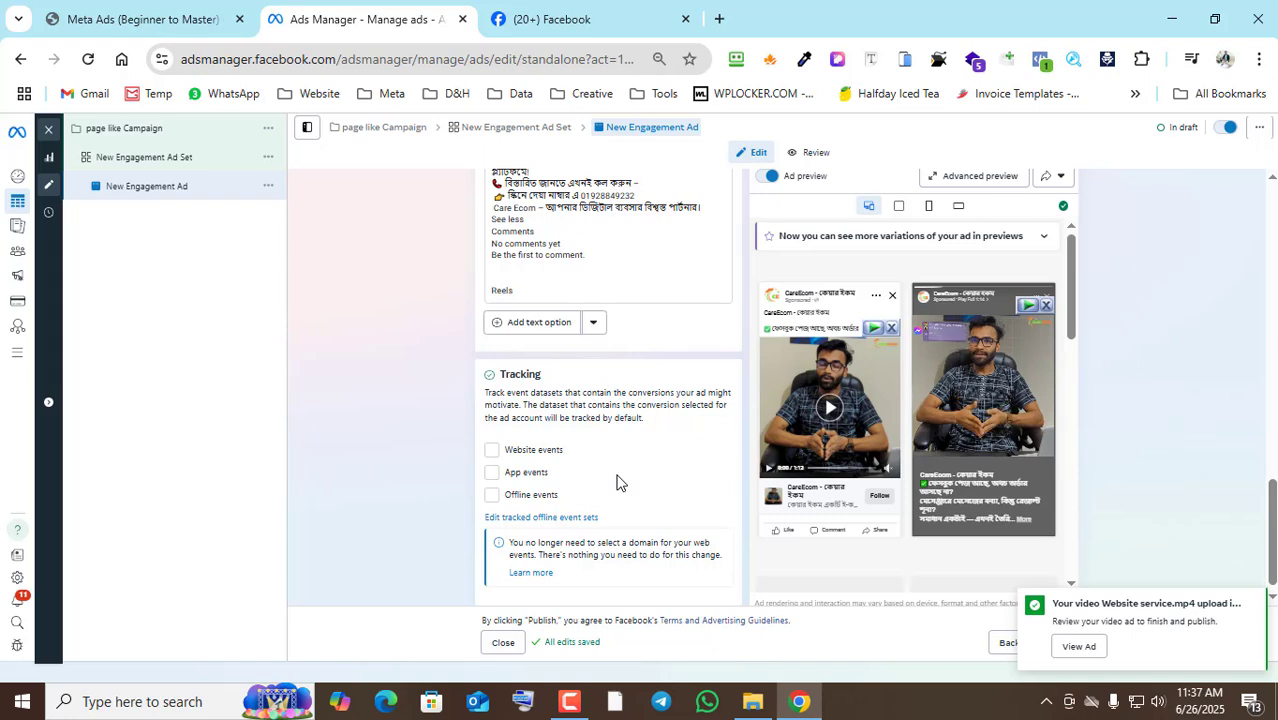
# Review the ad previews and publish the page like campaign.
pyautogui.scroll(-1, 690, 470)
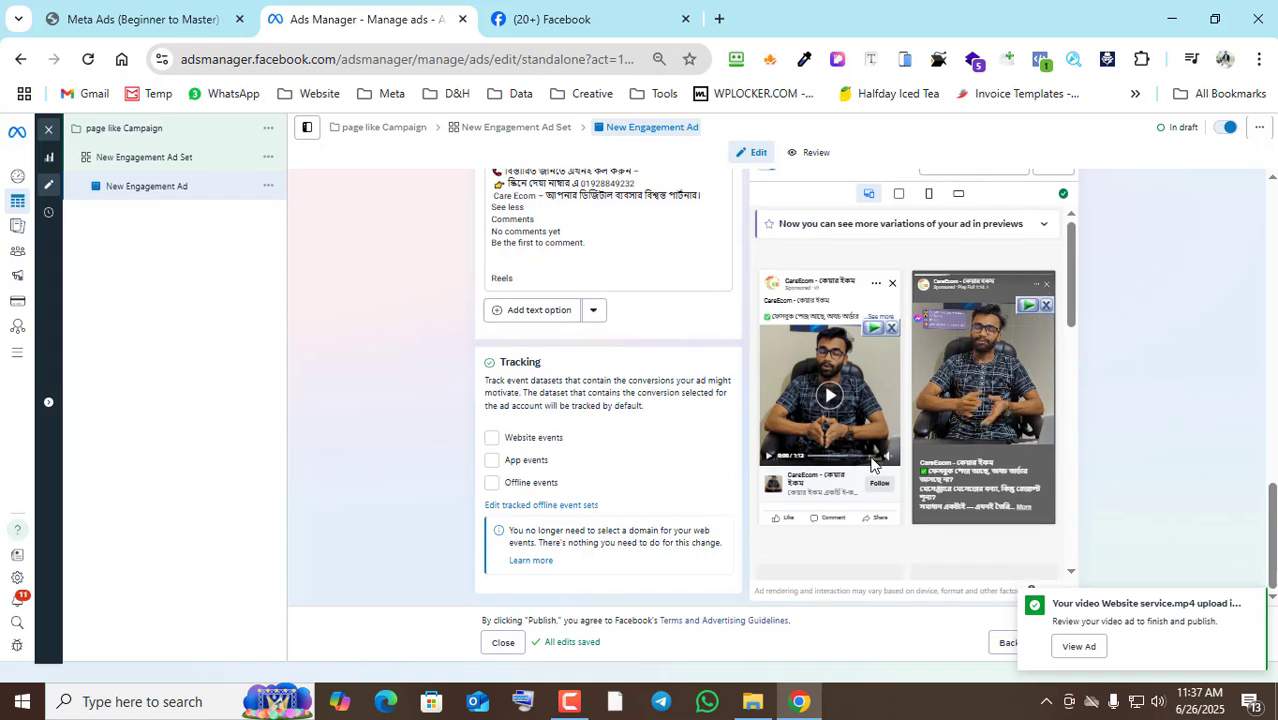
pyautogui.click(1258, 603)
pyautogui.scroll(-2, 1024, 588)
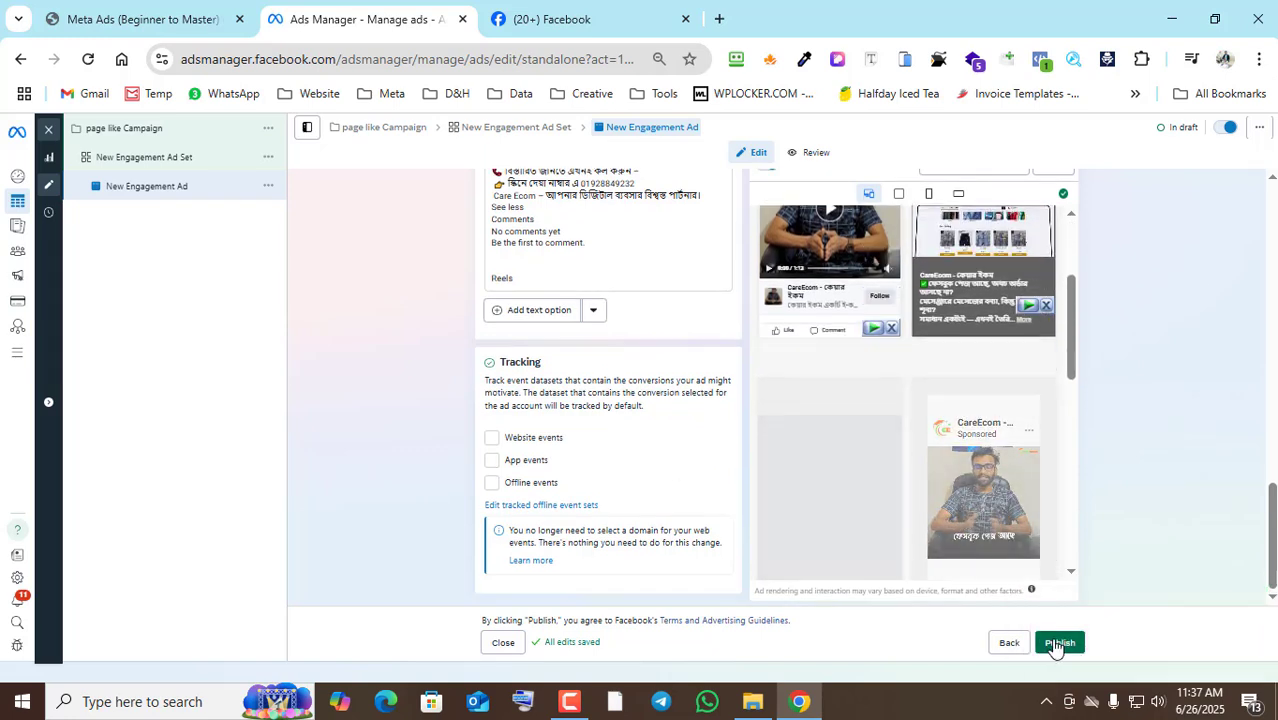
pyautogui.click(1059, 642)
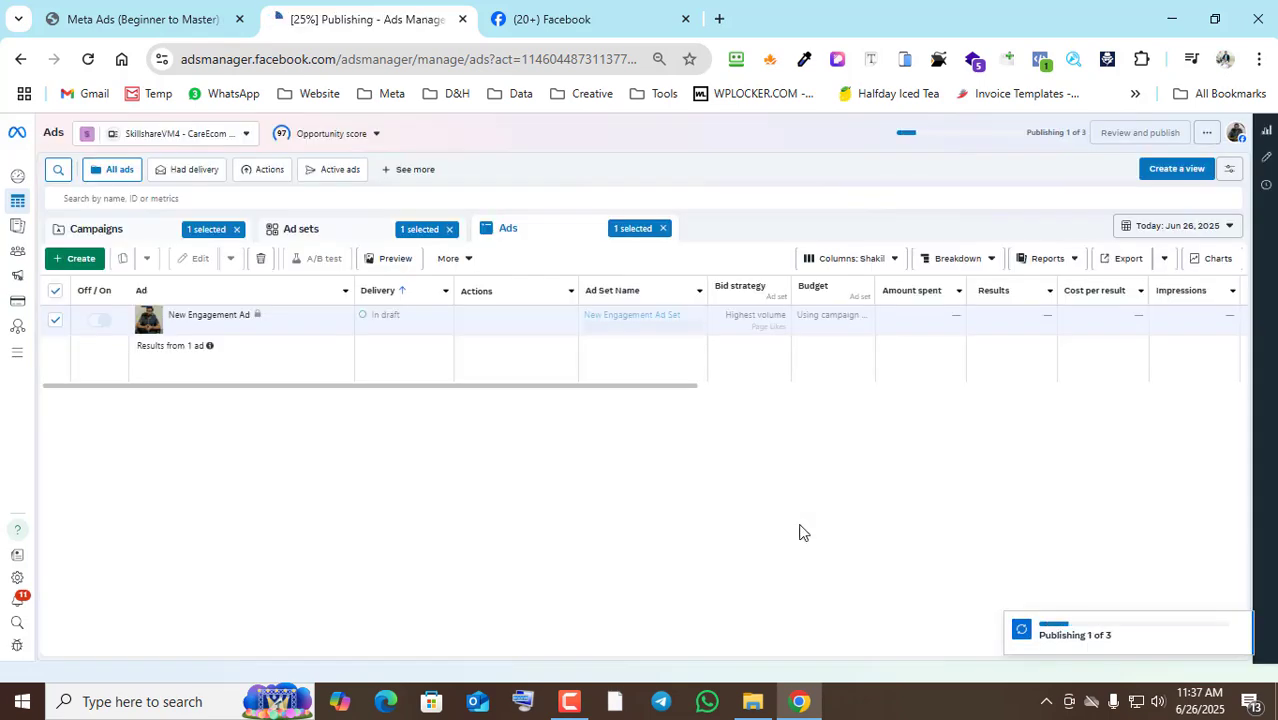
# Go to the campaigns list, dismiss the spending limit notice and clear the campaign selection.
pyautogui.click(102, 238)
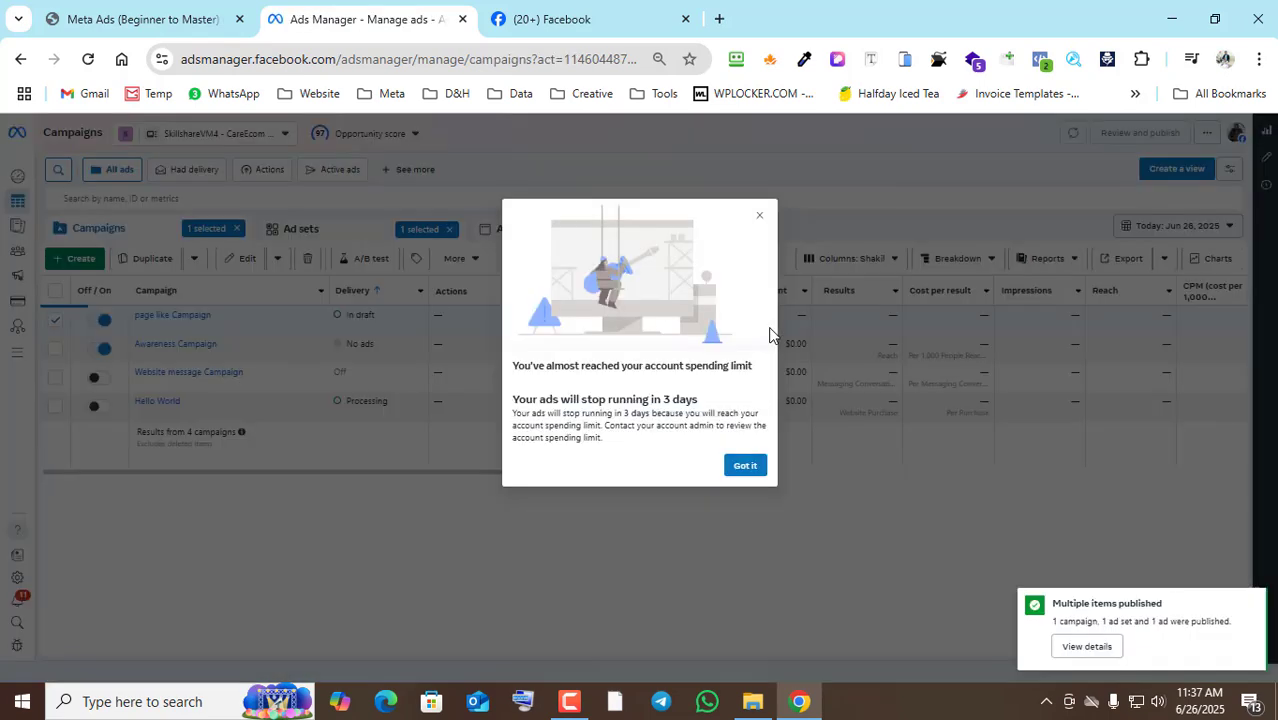
pyautogui.click(740, 468)
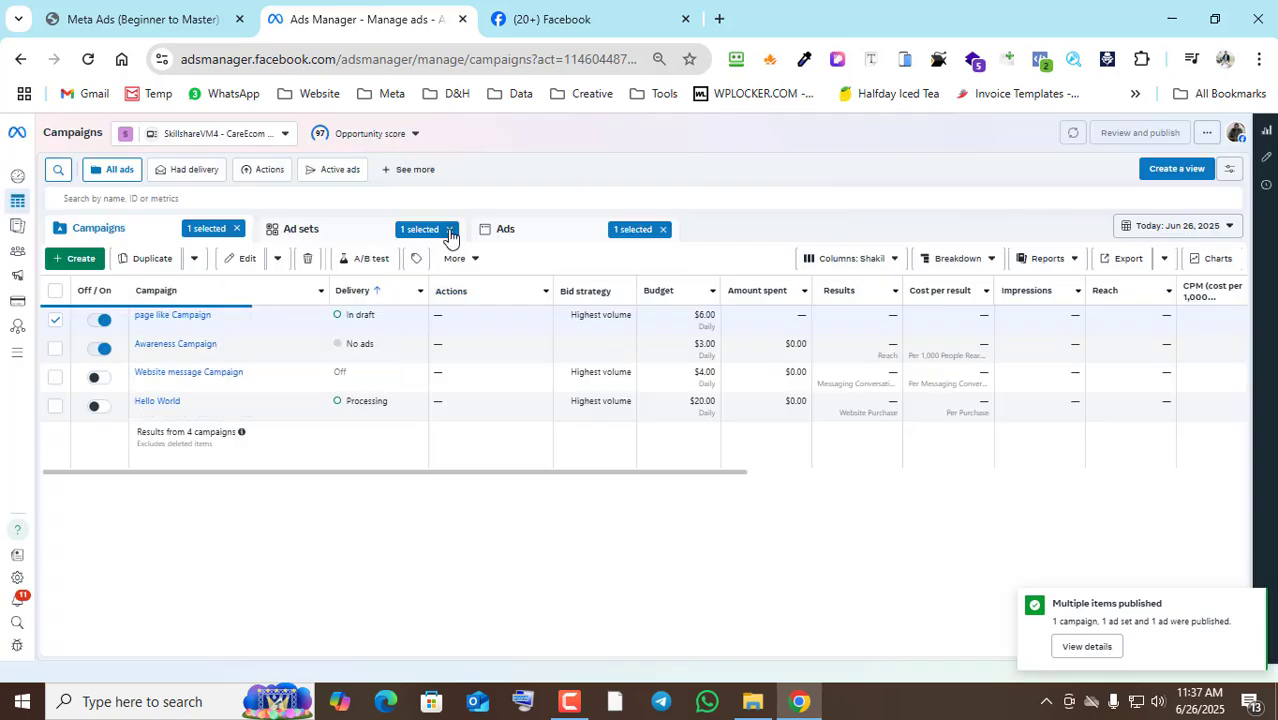
pyautogui.click(237, 229)
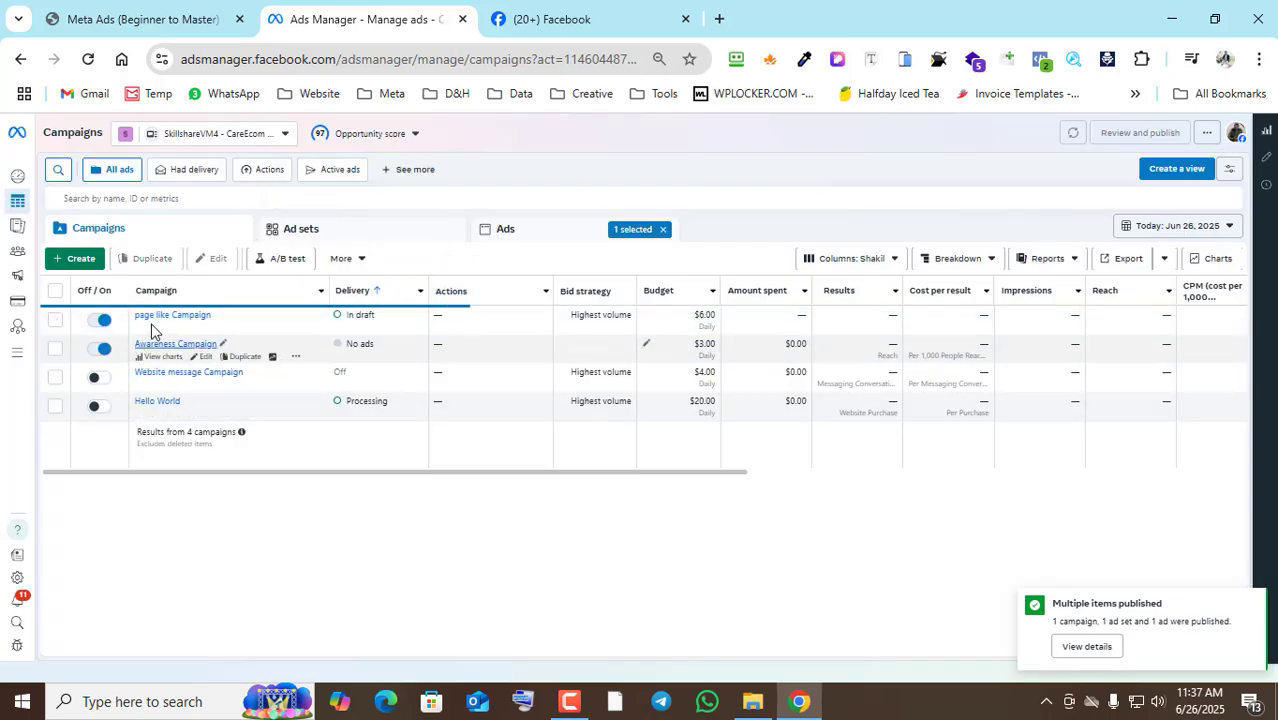
# Check the Message Ads topic under Module 05 in the course outline PDF and return to Ads Manager.
pyautogui.click(192, 16)
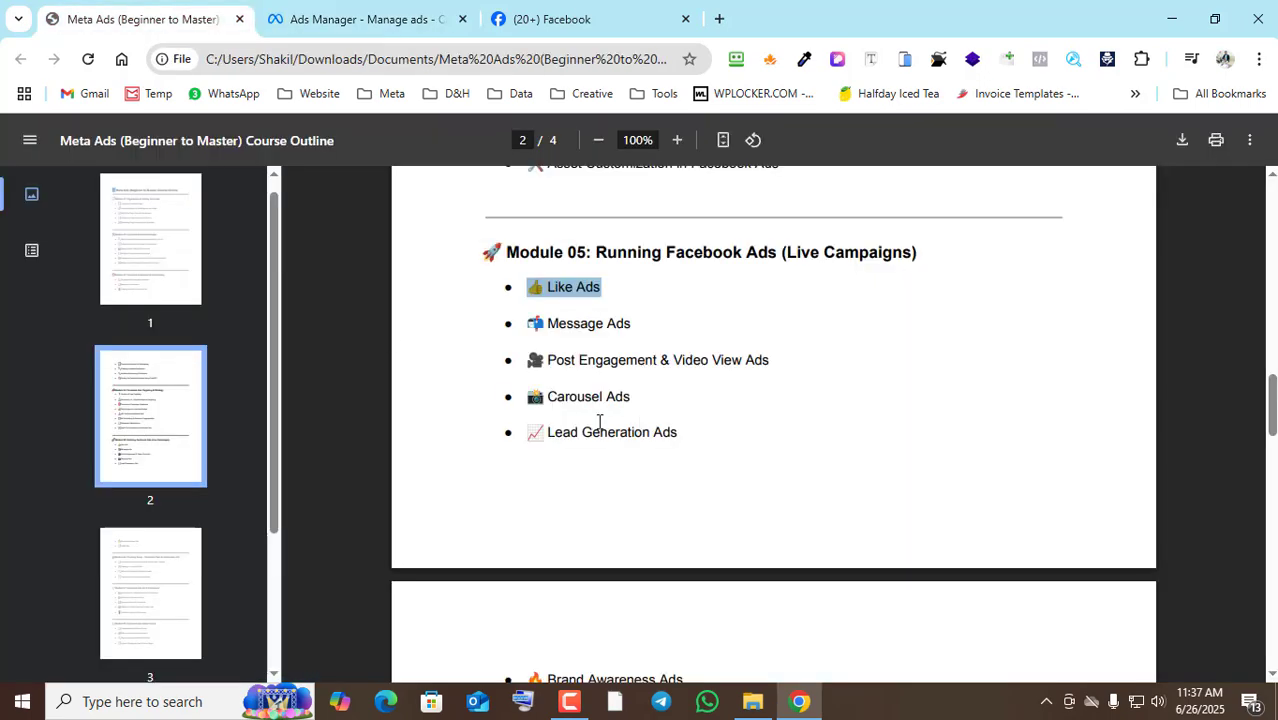
pyautogui.click(580, 324)
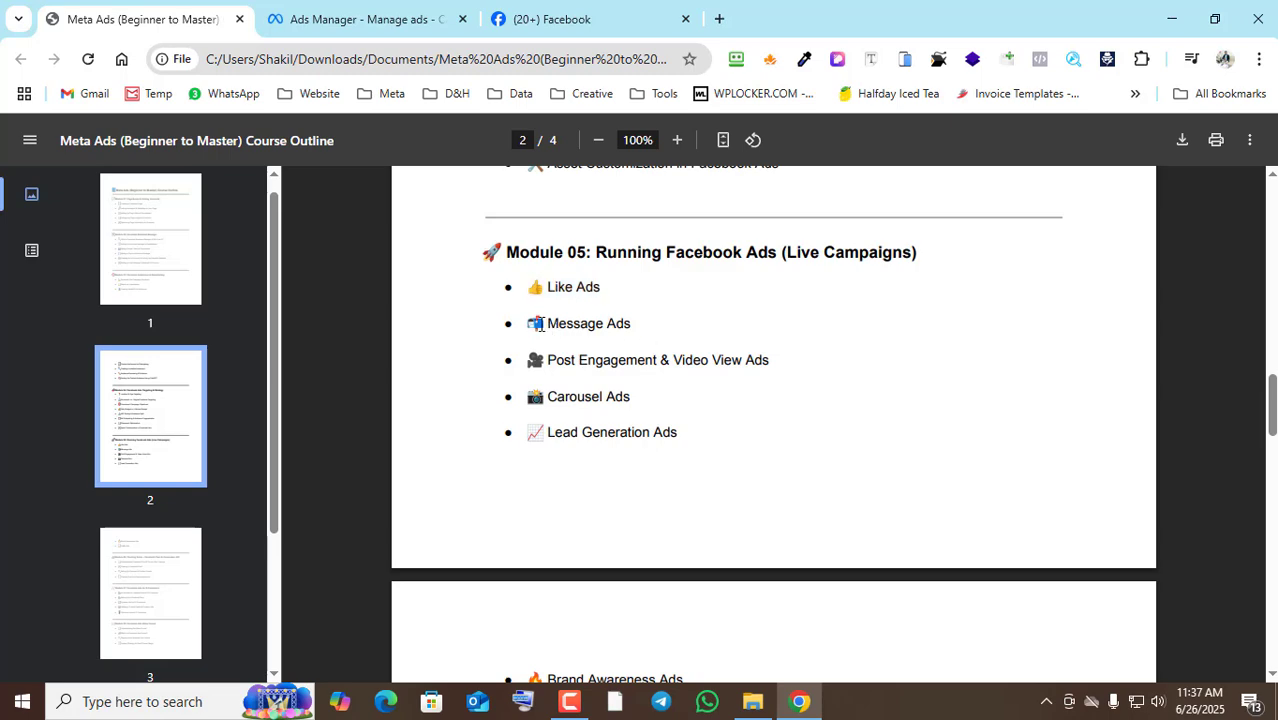
pyautogui.moveTo(531, 322); pyautogui.dragTo(631, 326)
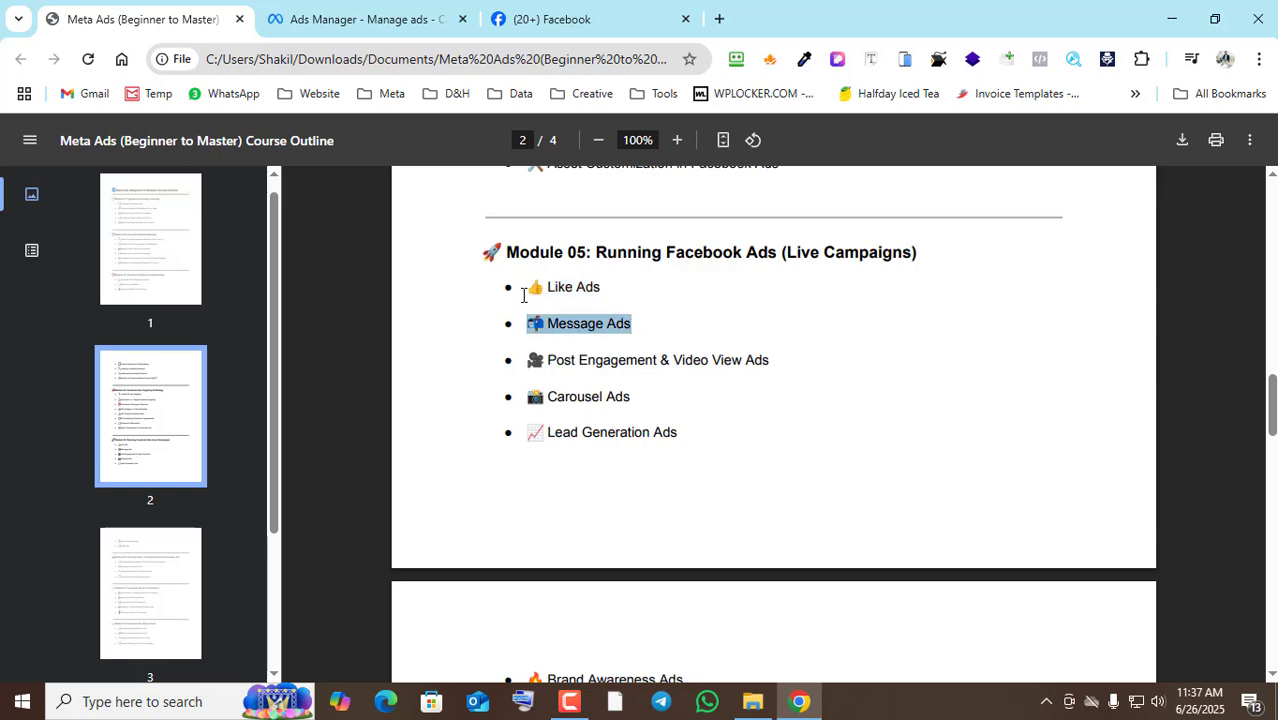
pyautogui.click(365, 22)
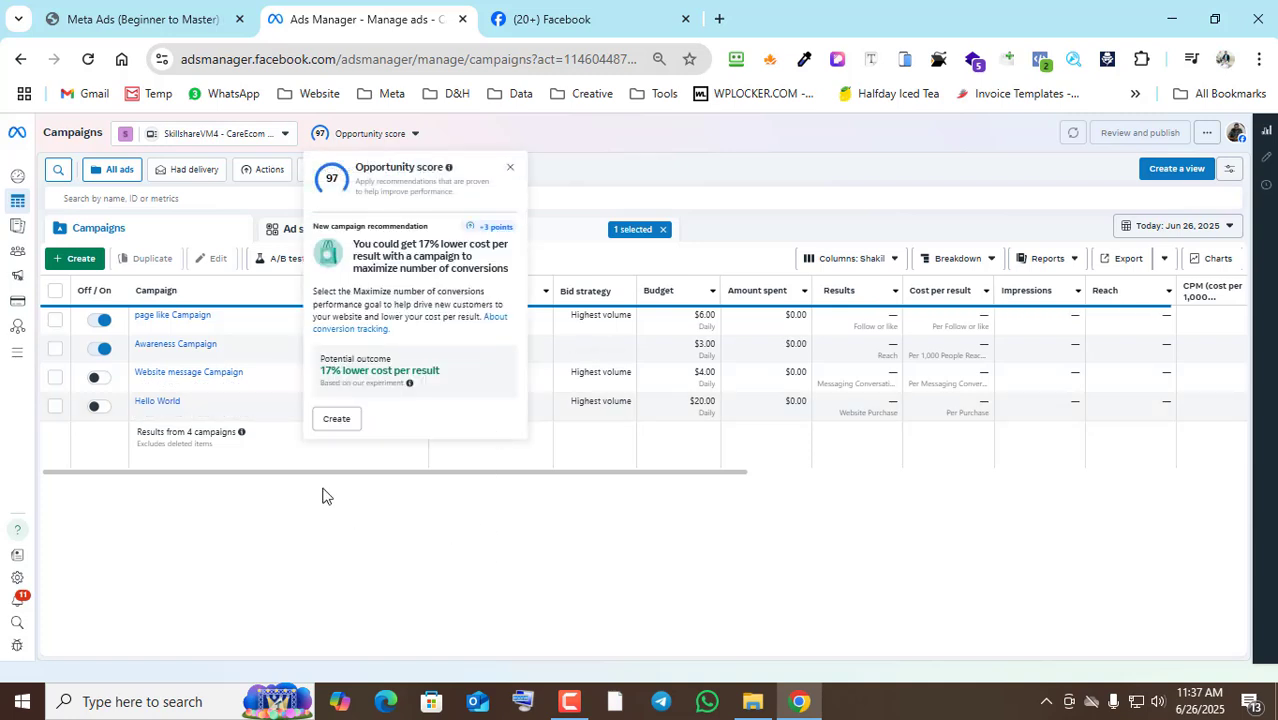
# Clear the remaining ad selection and create a new Engagement campaign with the manual engagement campaign setup.
pyautogui.click(663, 237)
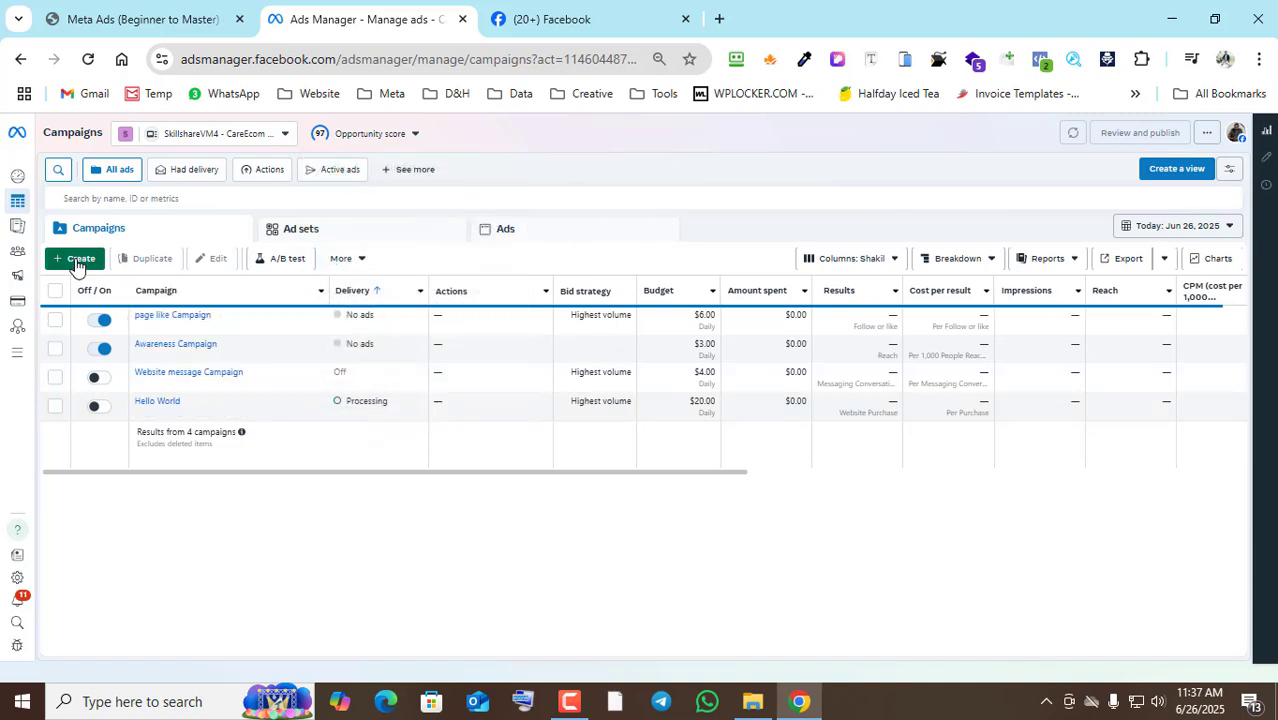
pyautogui.click(76, 259)
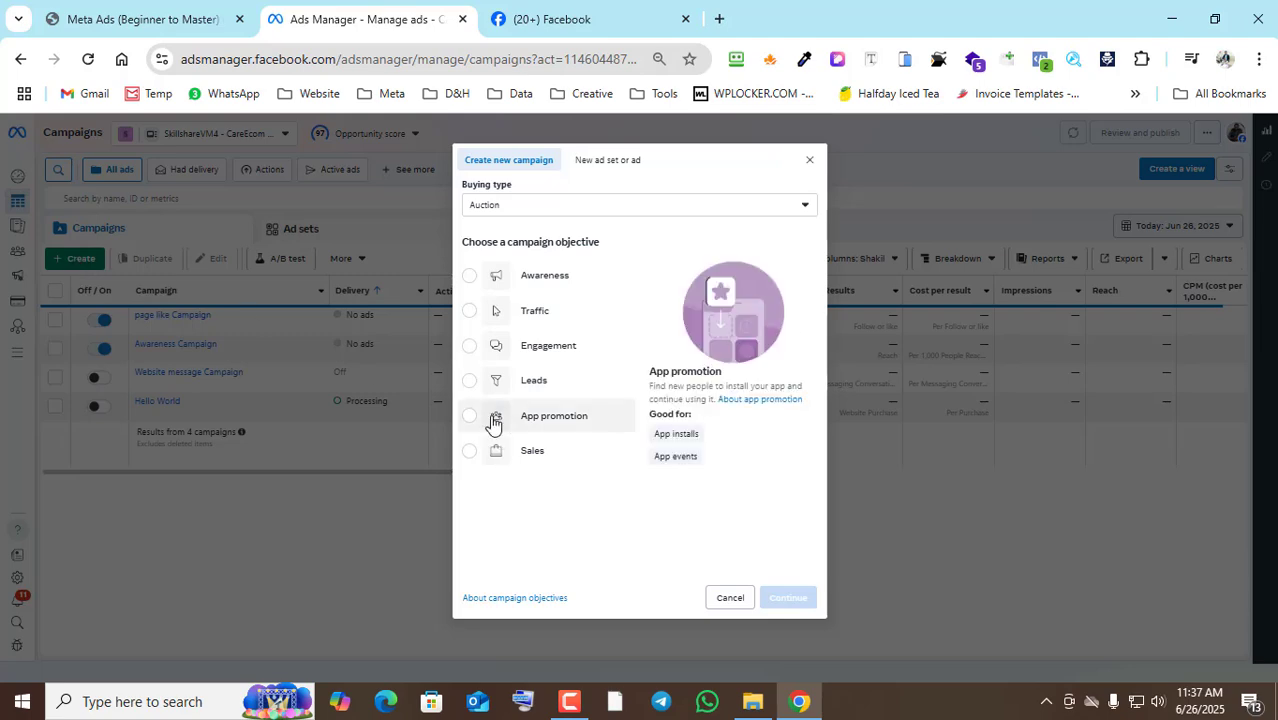
pyautogui.click(469, 352)
pyautogui.click(788, 600)
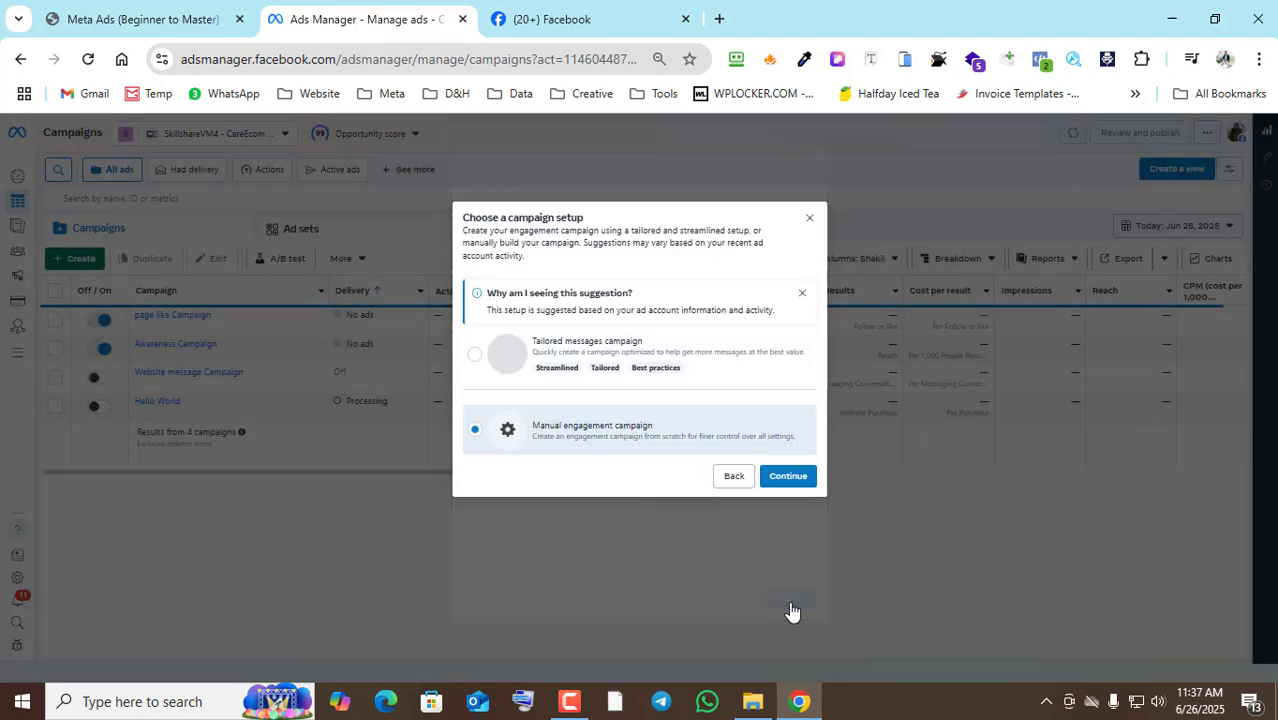
pyautogui.click(788, 477)
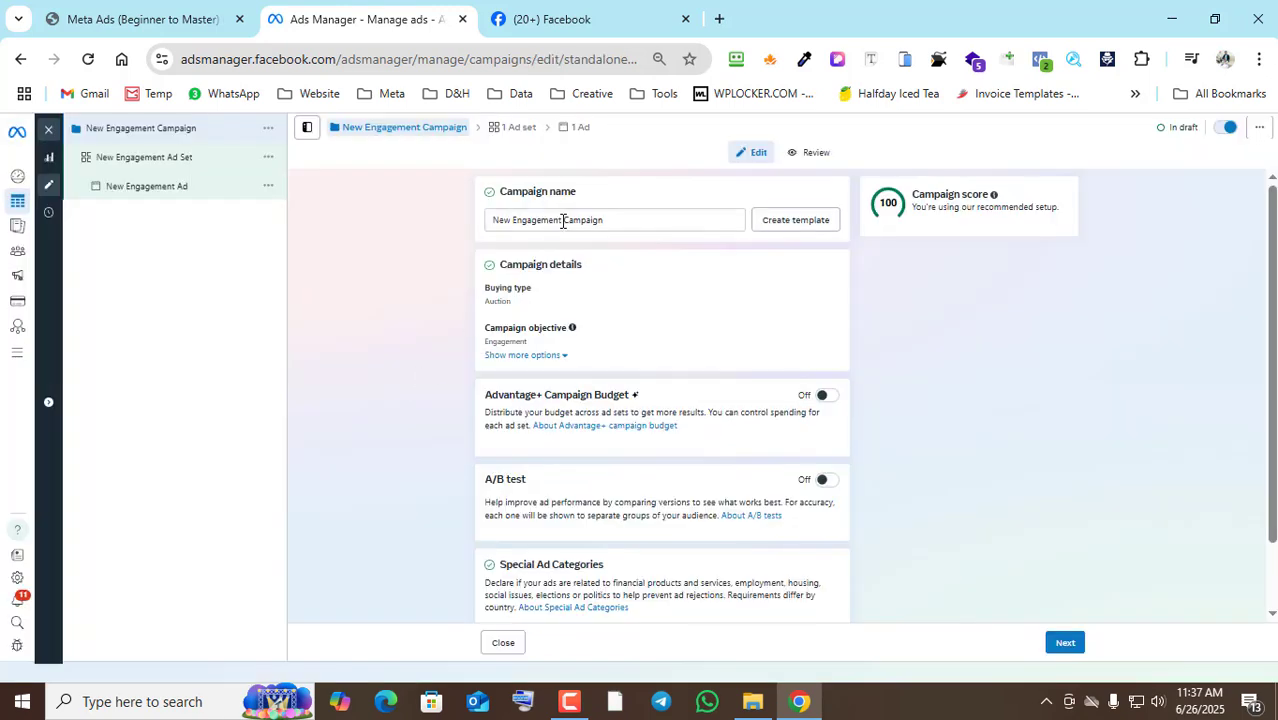
# Rename the new campaign as "Message Campaign".
pyautogui.moveTo(563, 220); pyautogui.dragTo(420, 240)
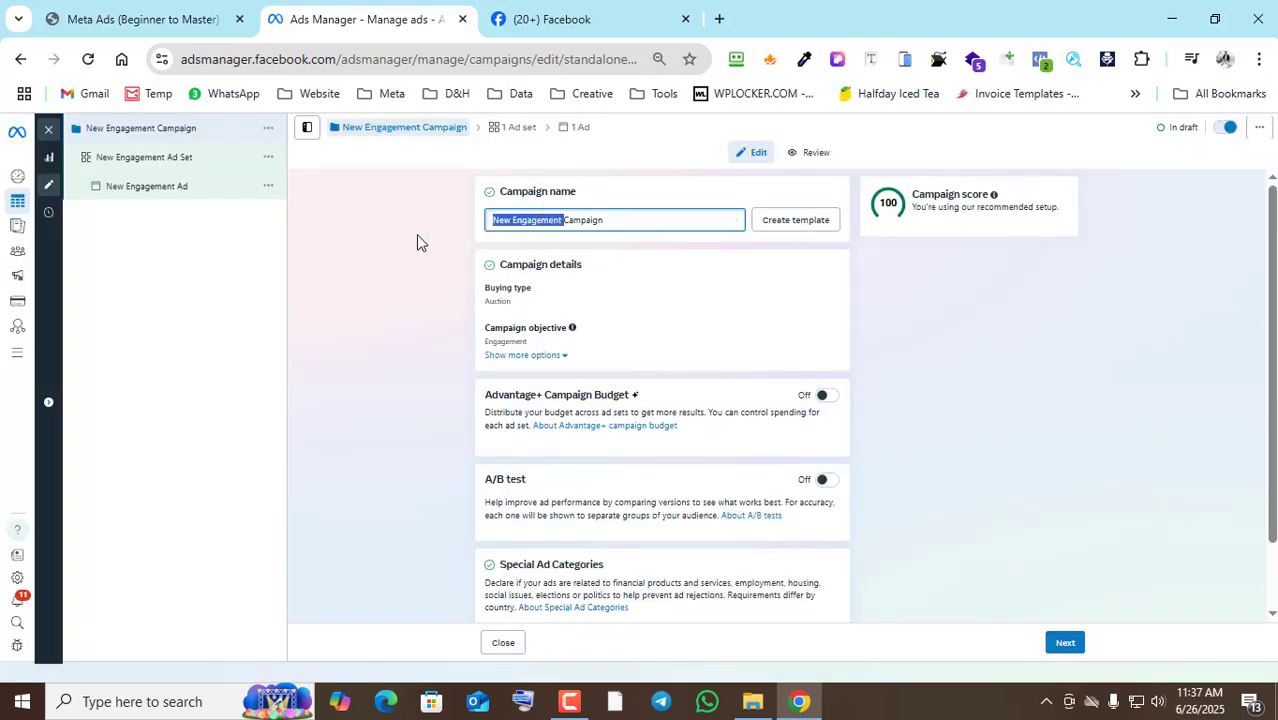
pyautogui.write('Message')
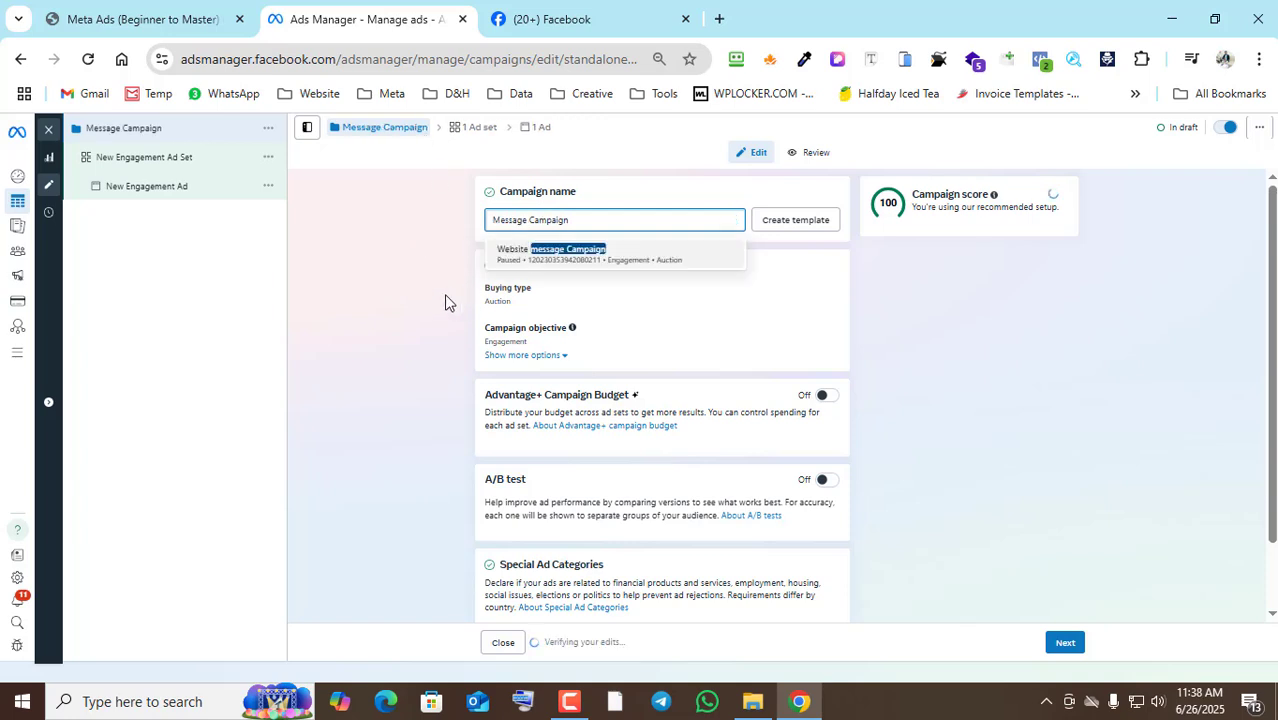
pyautogui.click(444, 294)
# Turn on Advantage+ campaign budget and set the daily budget to $6.00.
pyautogui.scroll(-1, 733, 365)
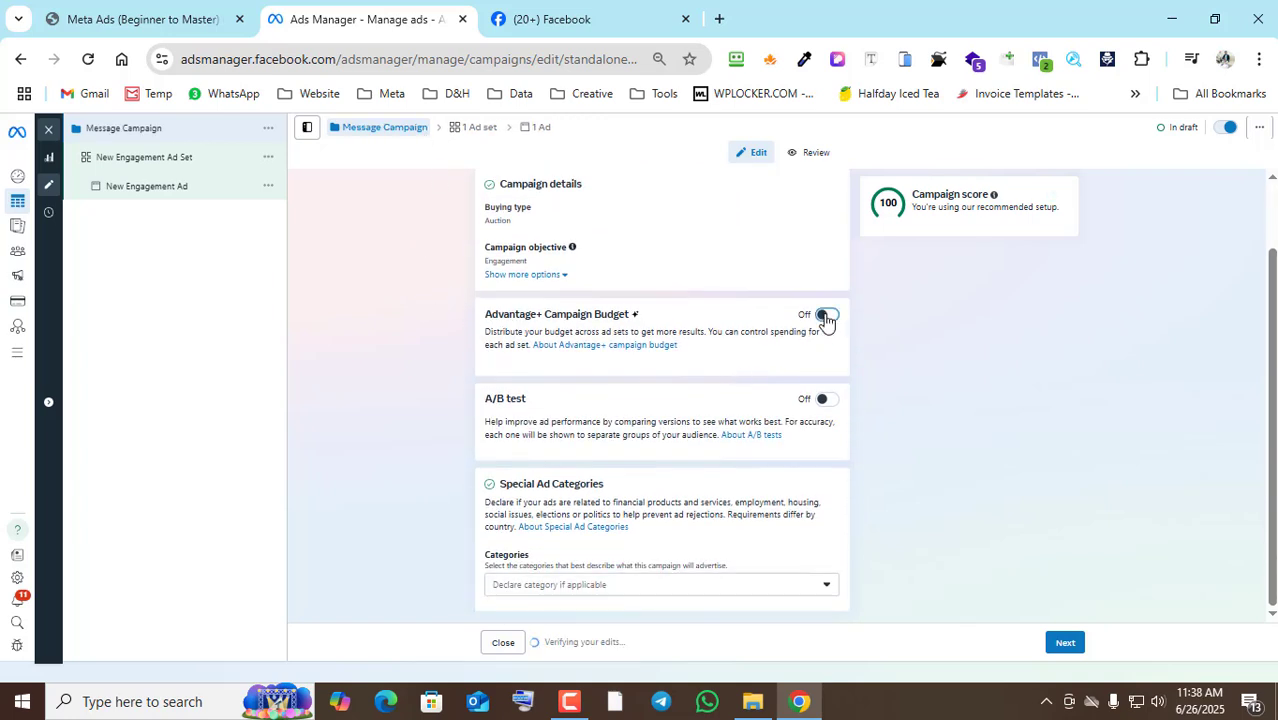
pyautogui.click(825, 316)
pyautogui.click(705, 401)
pyautogui.write('3')
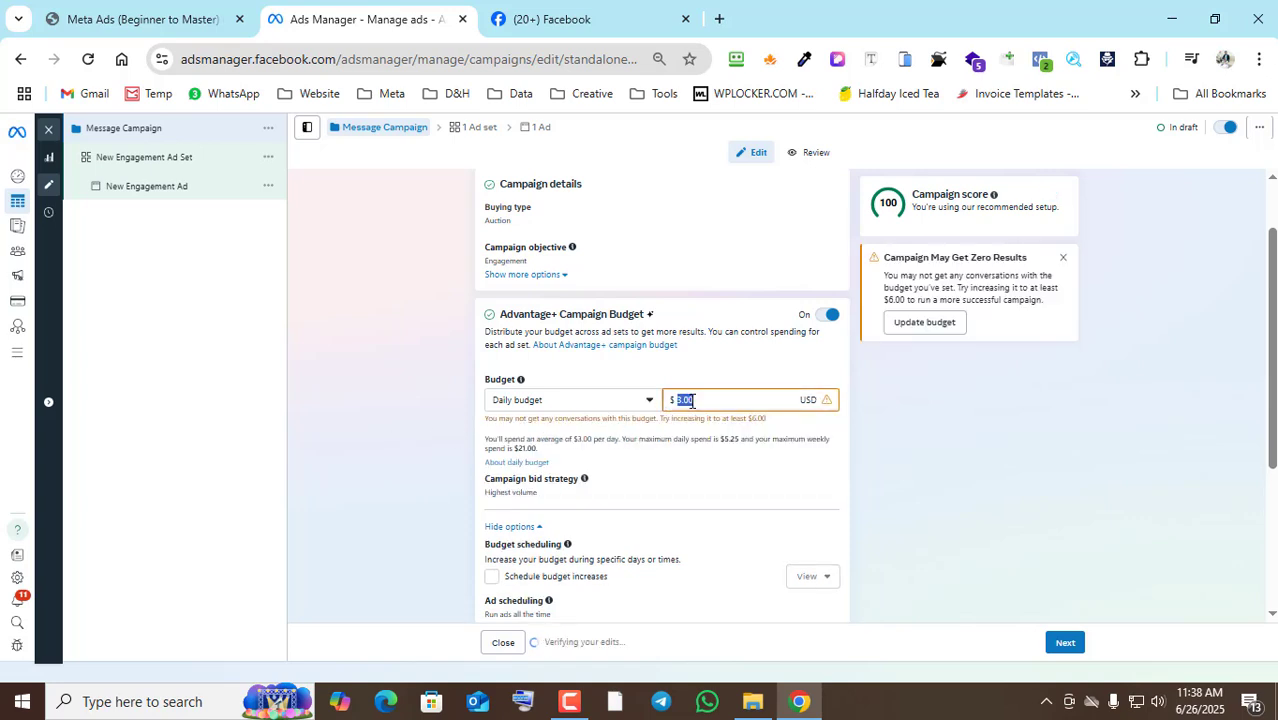
pyautogui.write('6')
pyautogui.click(425, 422)
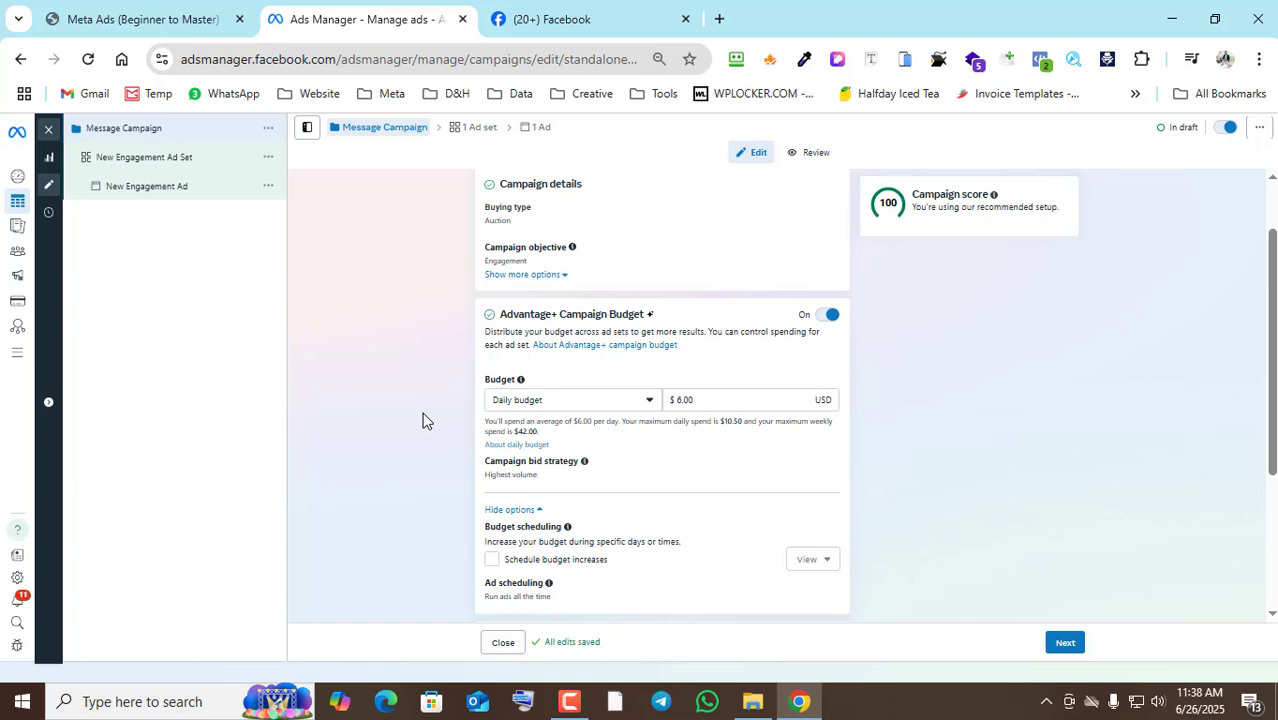
pyautogui.scroll(-3, 745, 480)
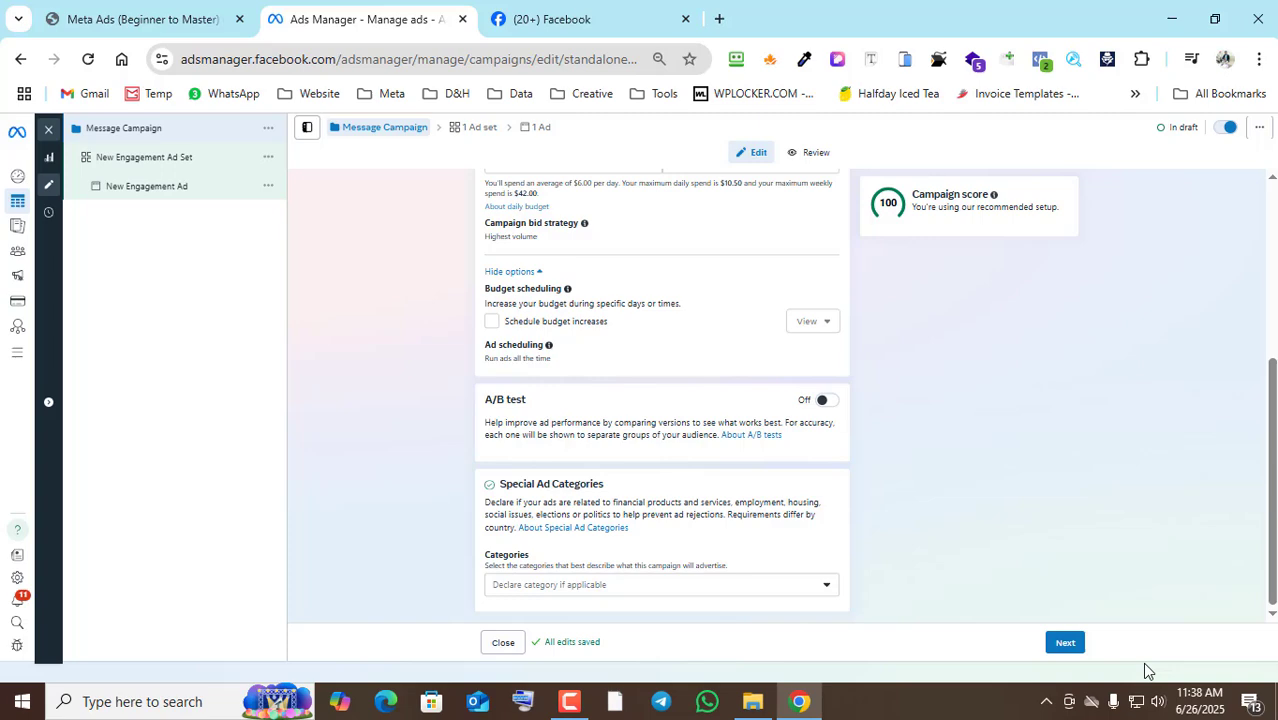
# Continue to the ad set and review its message destinations and performance goal.
pyautogui.click(1066, 643)
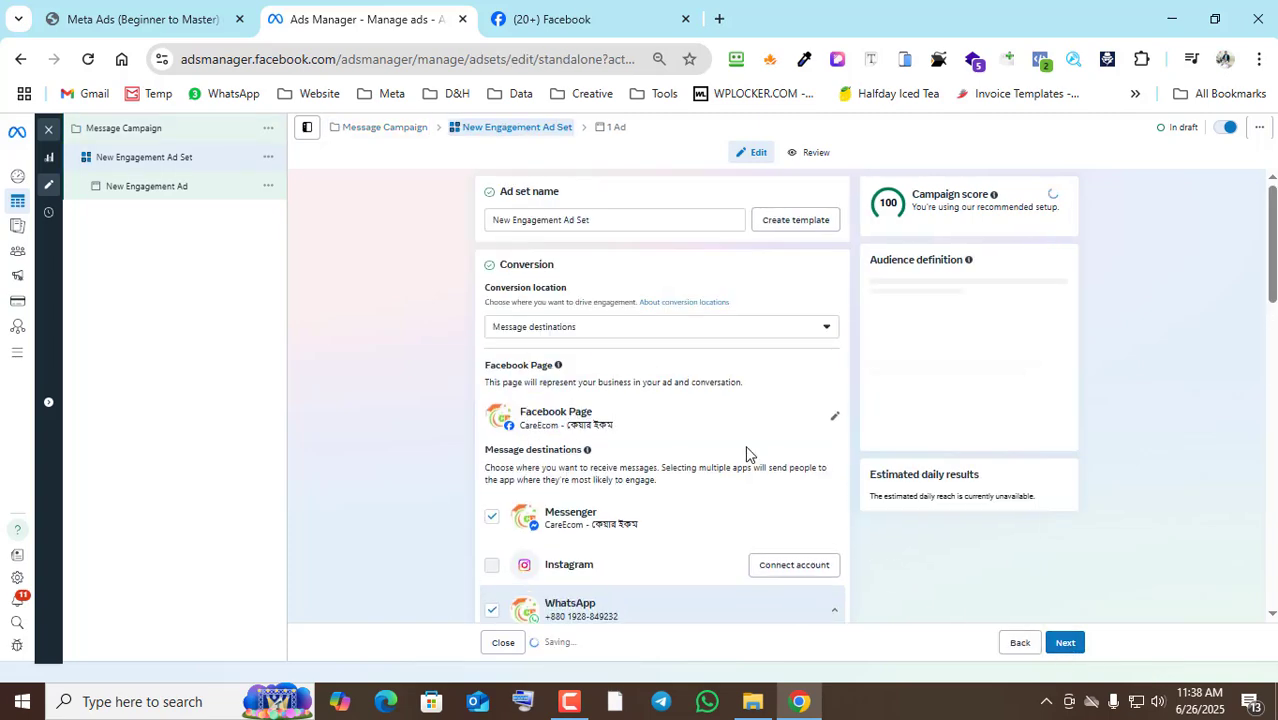
pyautogui.scroll(-2, 748, 451)
pyautogui.scroll(2, 615, 447)
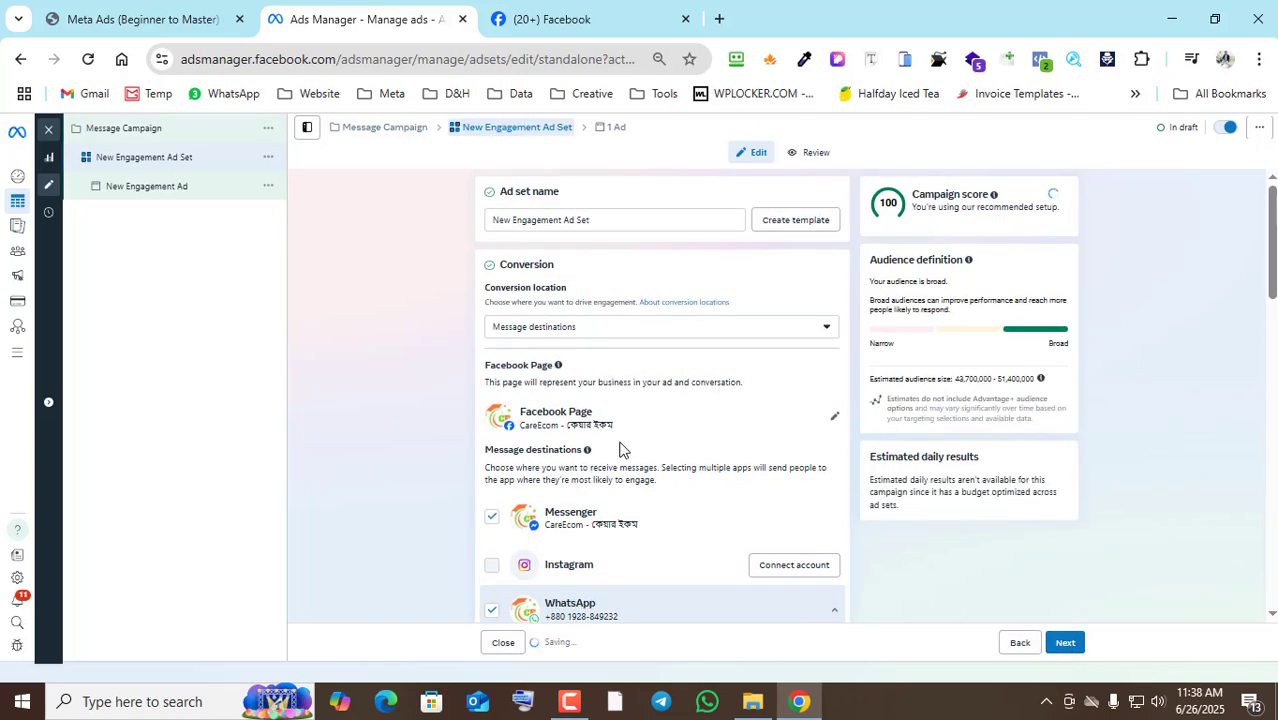
pyautogui.scroll(-2, 643, 421)
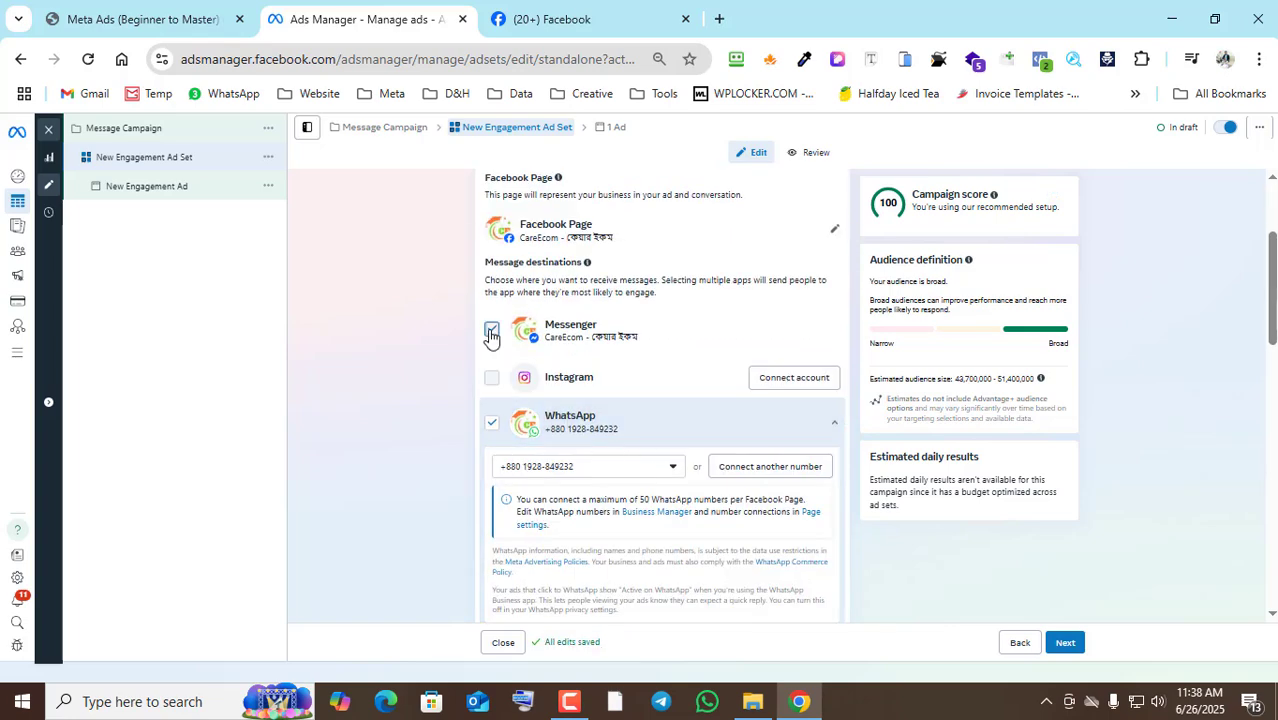
pyautogui.scroll(-2, 577, 341)
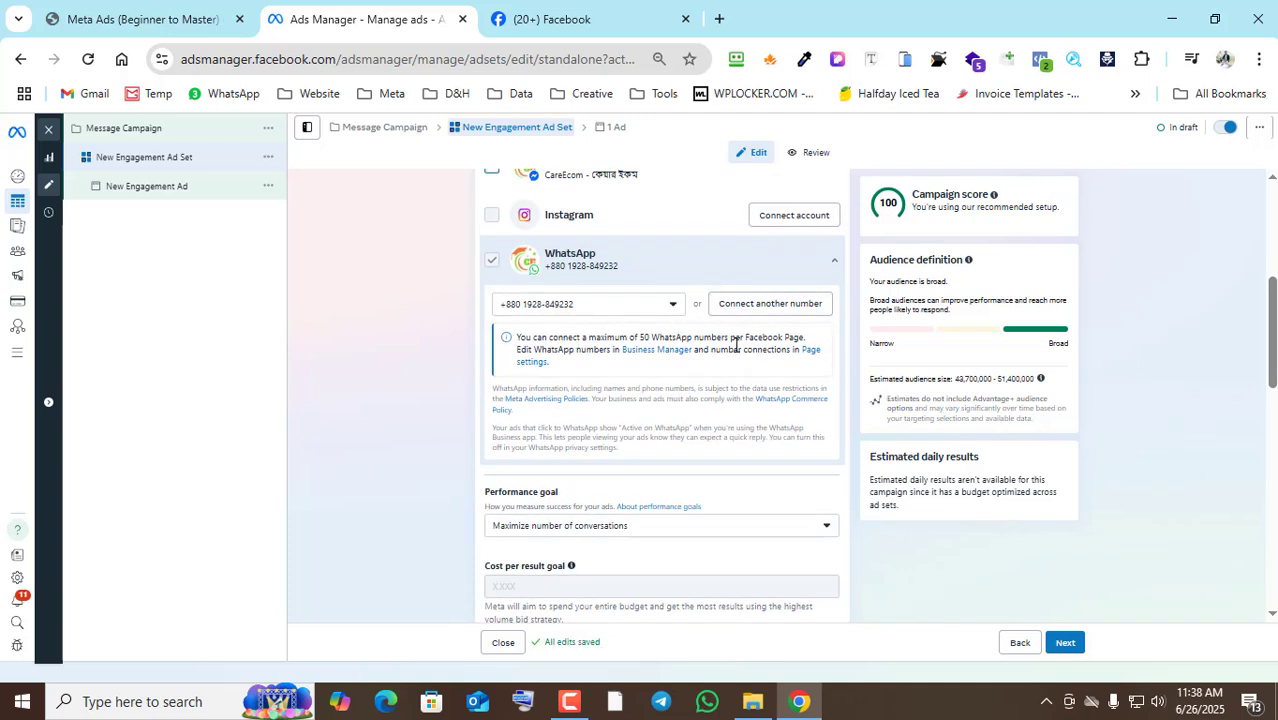
pyautogui.scroll(-2, 712, 408)
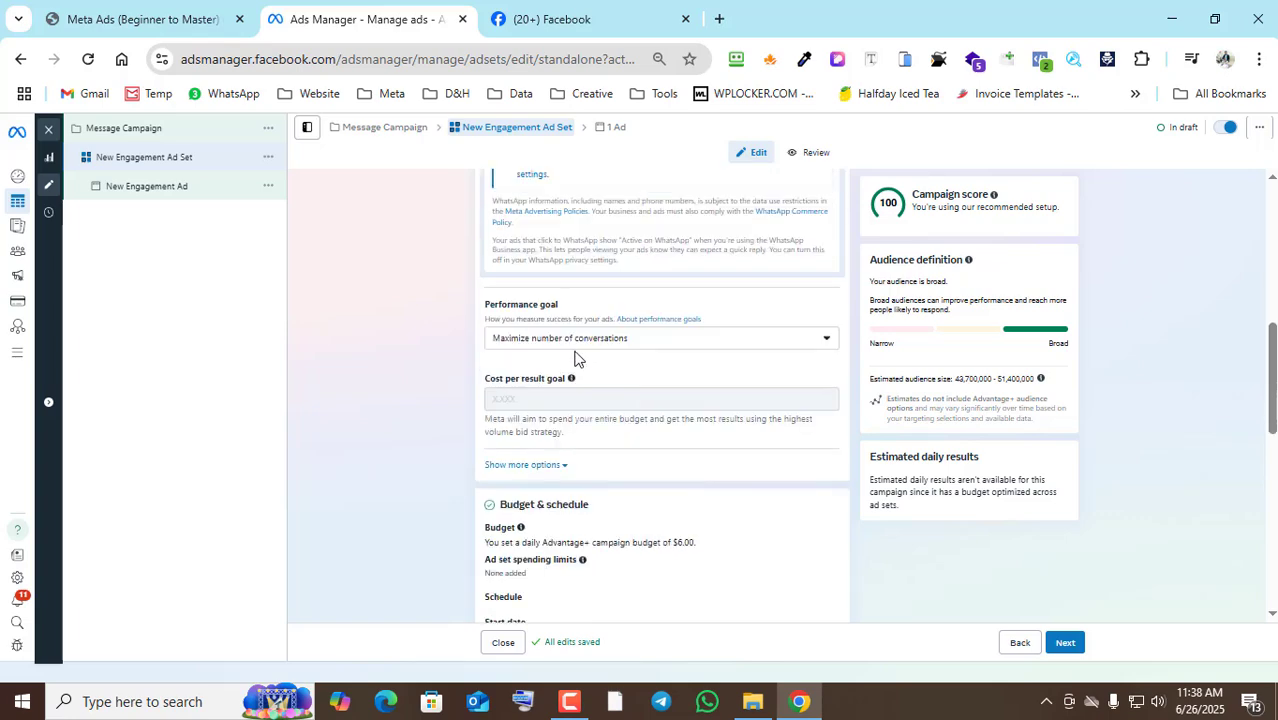
# Switch the ad set from Advantage+ audience to the original audience options.
pyautogui.scroll(-6, 676, 379)
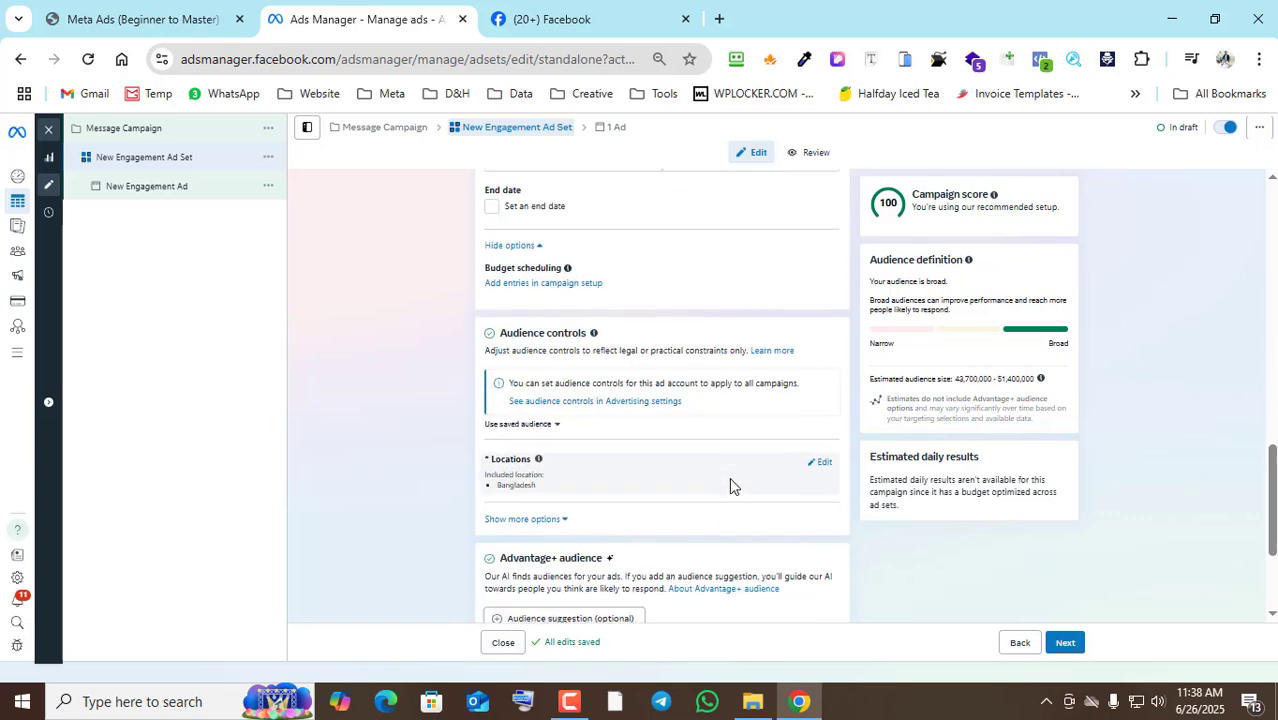
pyautogui.scroll(-2, 730, 486)
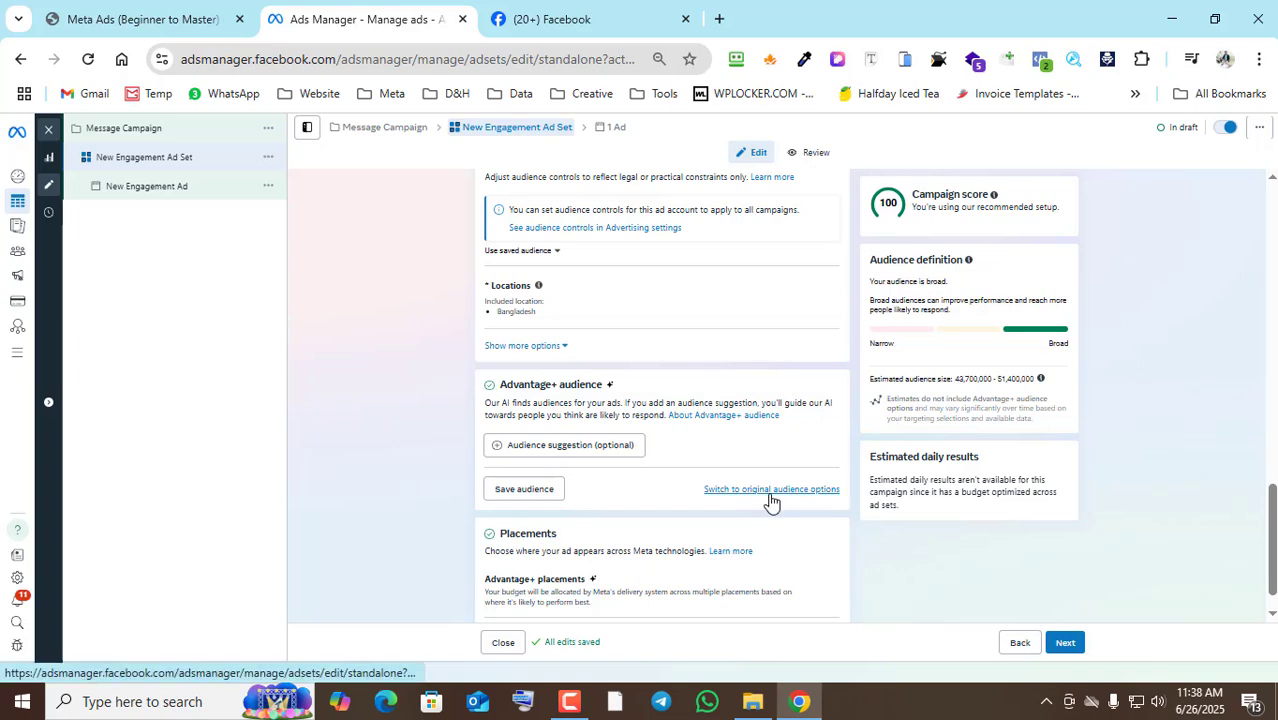
pyautogui.click(768, 491)
pyautogui.click(640, 389)
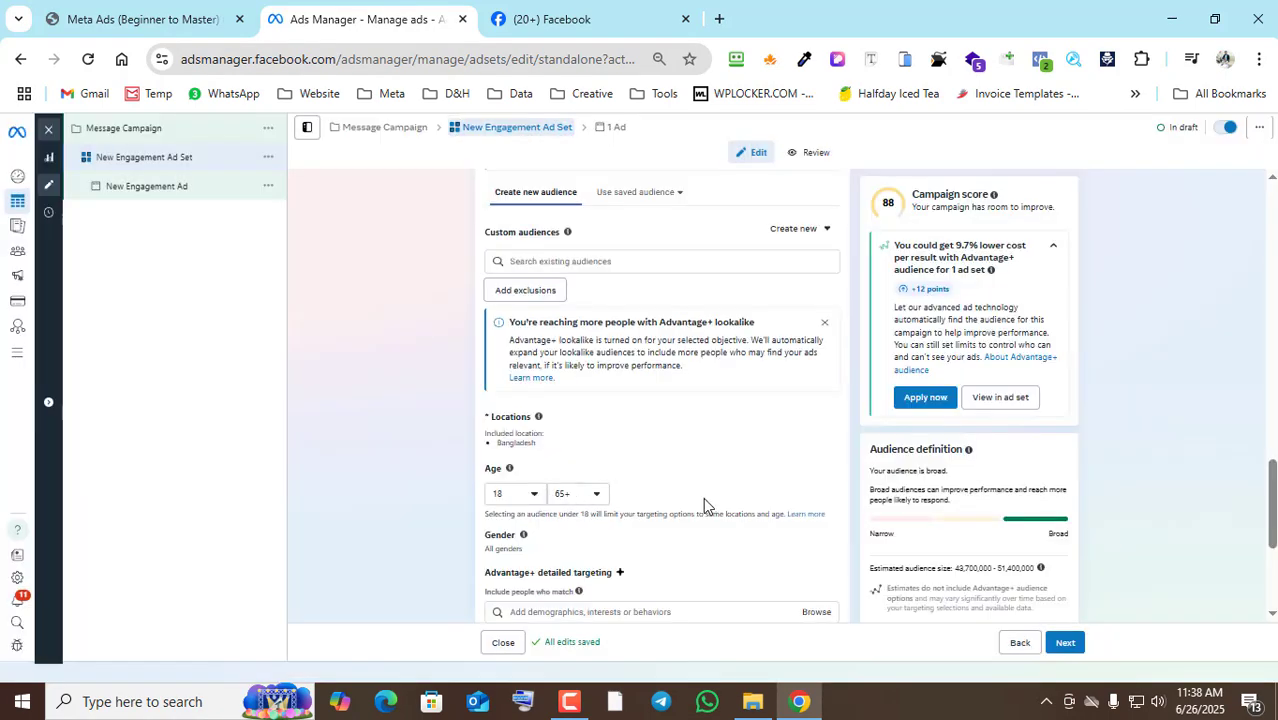
# Set the maximum age of the ad set's audience to 44.
pyautogui.click(600, 498)
pyautogui.scroll(8, 607, 433)
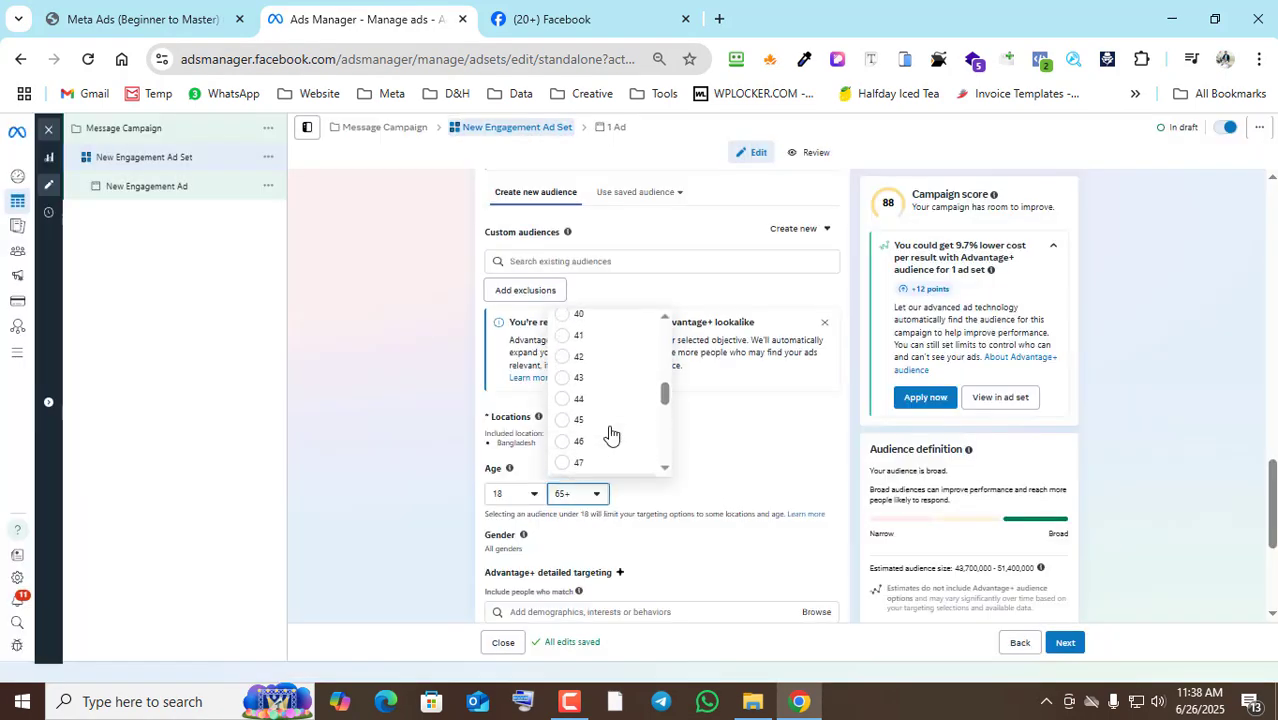
pyautogui.scroll(3, 610, 434)
pyautogui.click(564, 365)
pyautogui.click(577, 499)
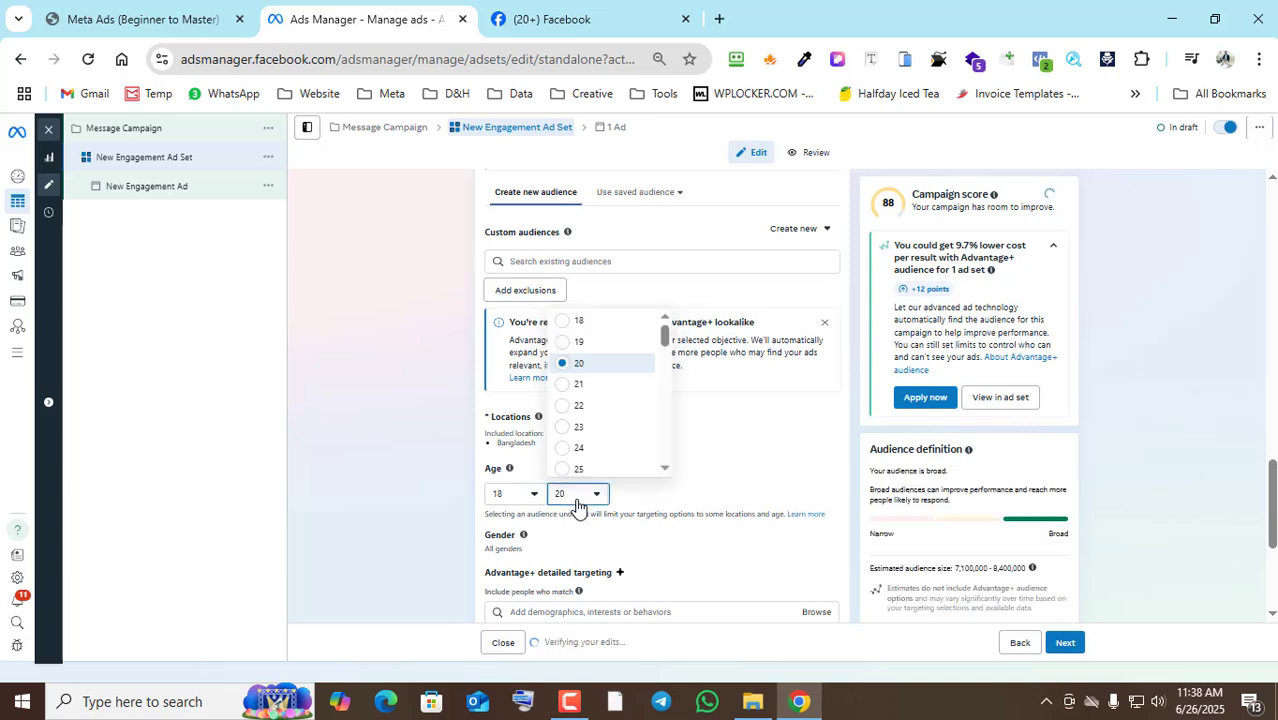
pyautogui.scroll(-3, 630, 425)
pyautogui.scroll(-2, 630, 427)
pyautogui.click(575, 405)
# Search the detailed targeting for "di" and add a matching suggestion to the audience.
pyautogui.scroll(-2, 667, 421)
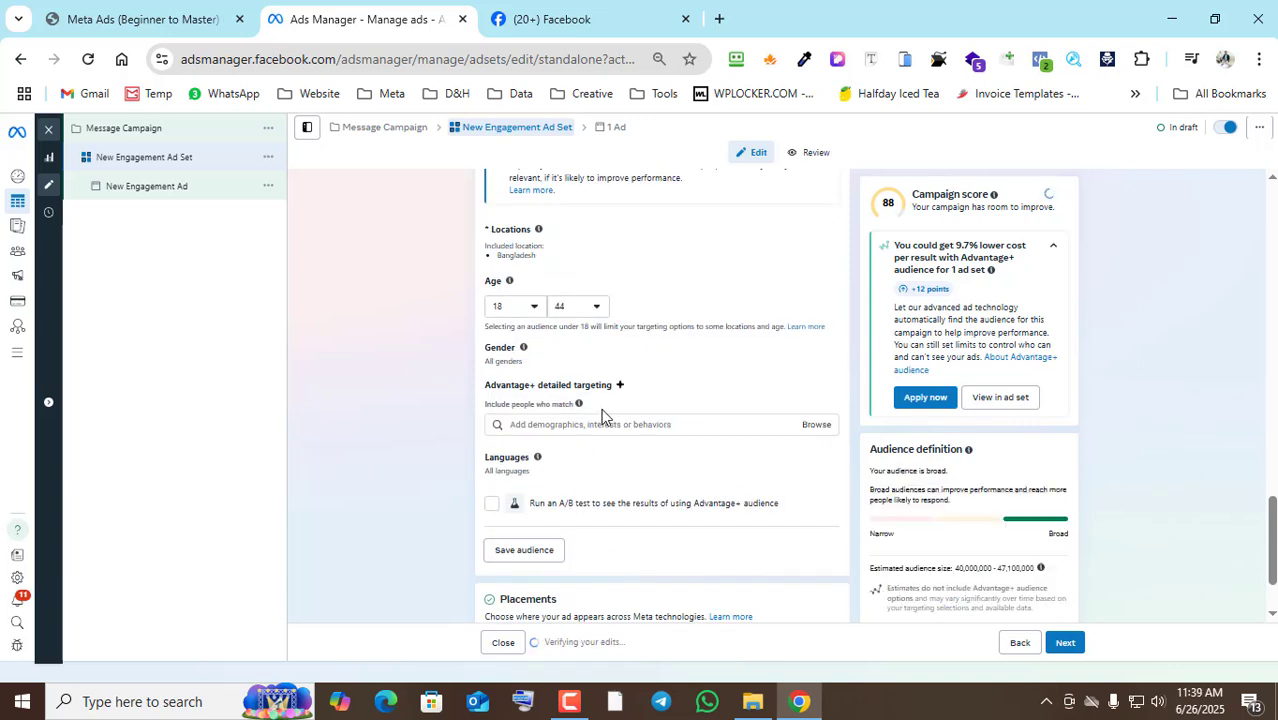
pyautogui.click(640, 424)
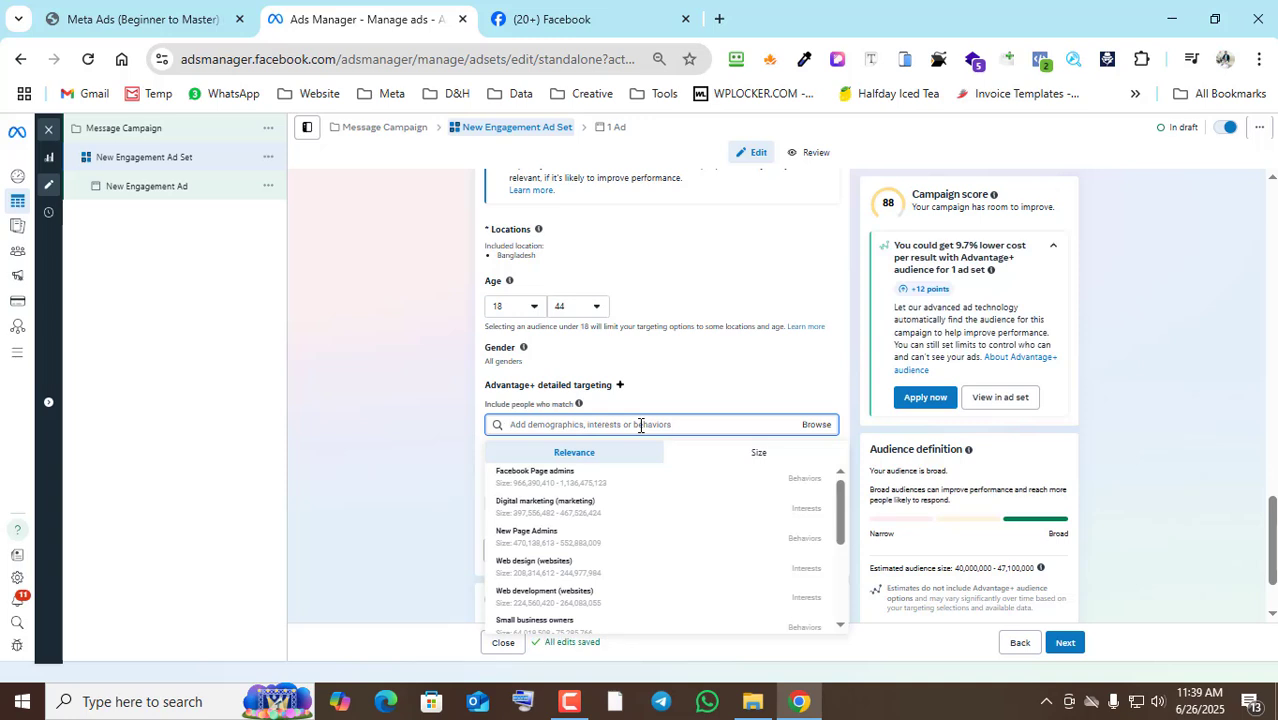
pyautogui.write('di')
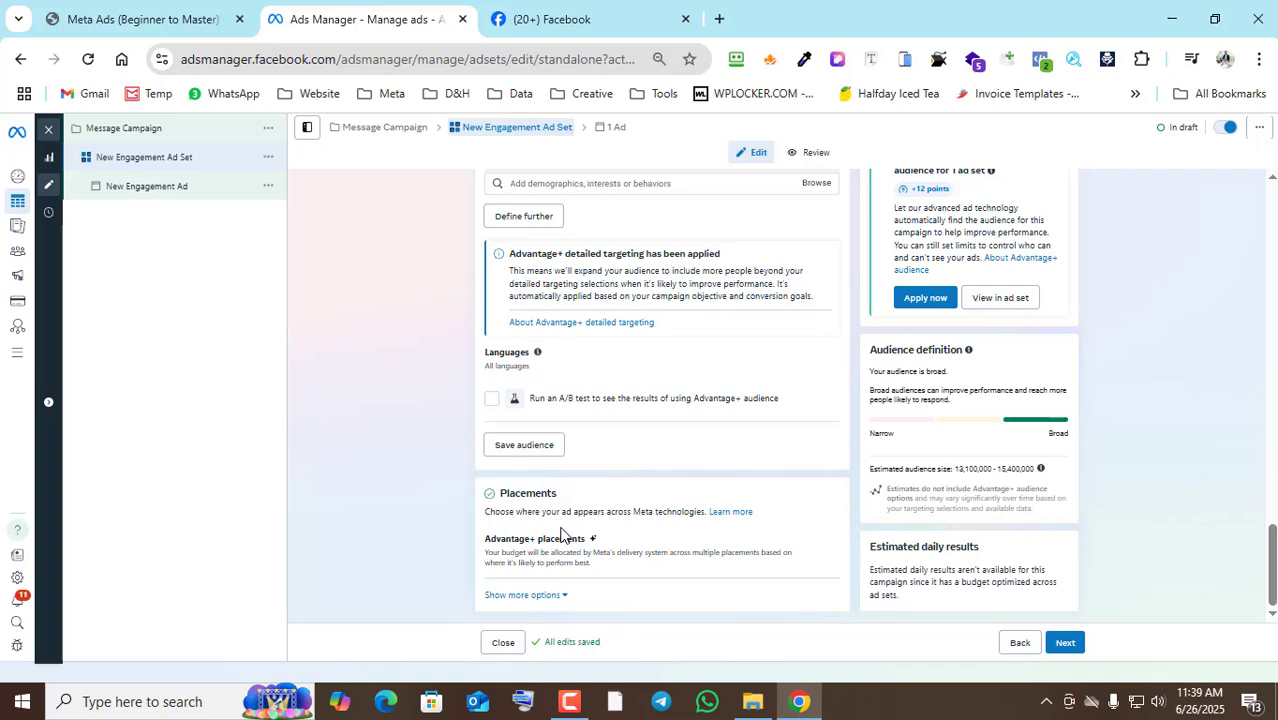
# Switch the ad set to manual placements and exclude the Audience Network, Messenger and Instagram platforms.
pyautogui.click(818, 541)
pyautogui.scroll(-1, 600, 500)
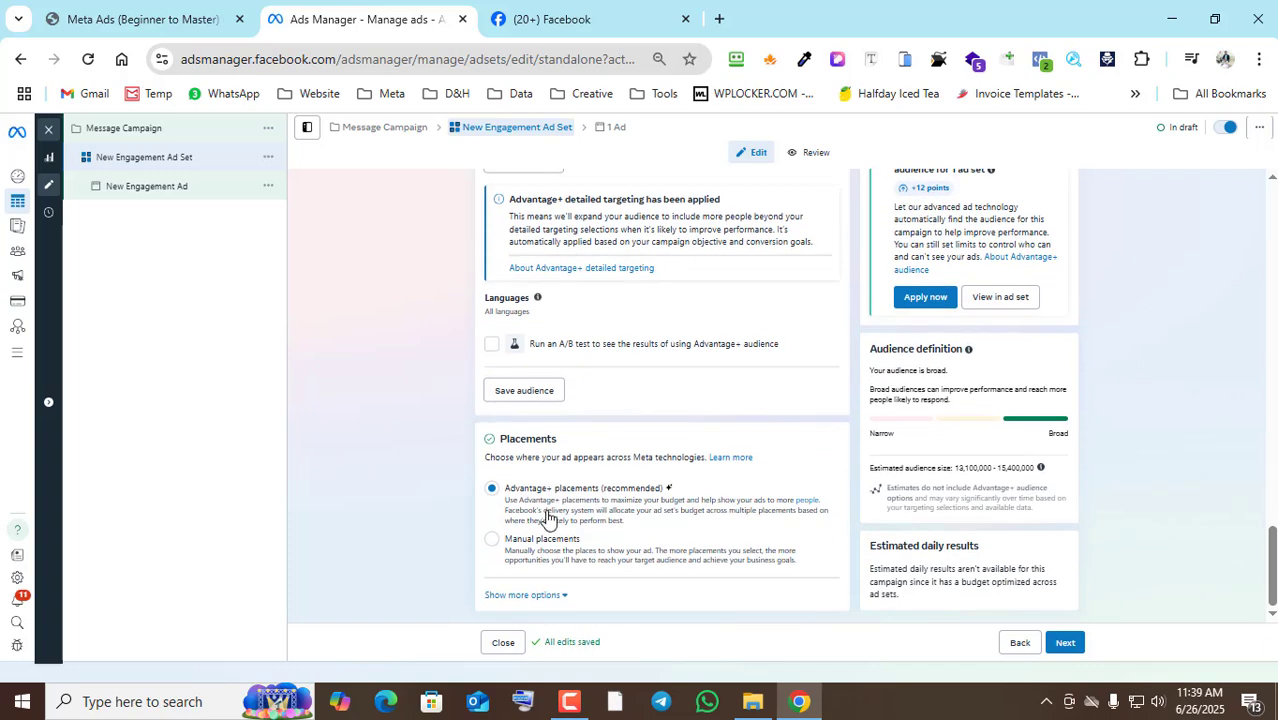
pyautogui.click(501, 543)
pyautogui.click(492, 381)
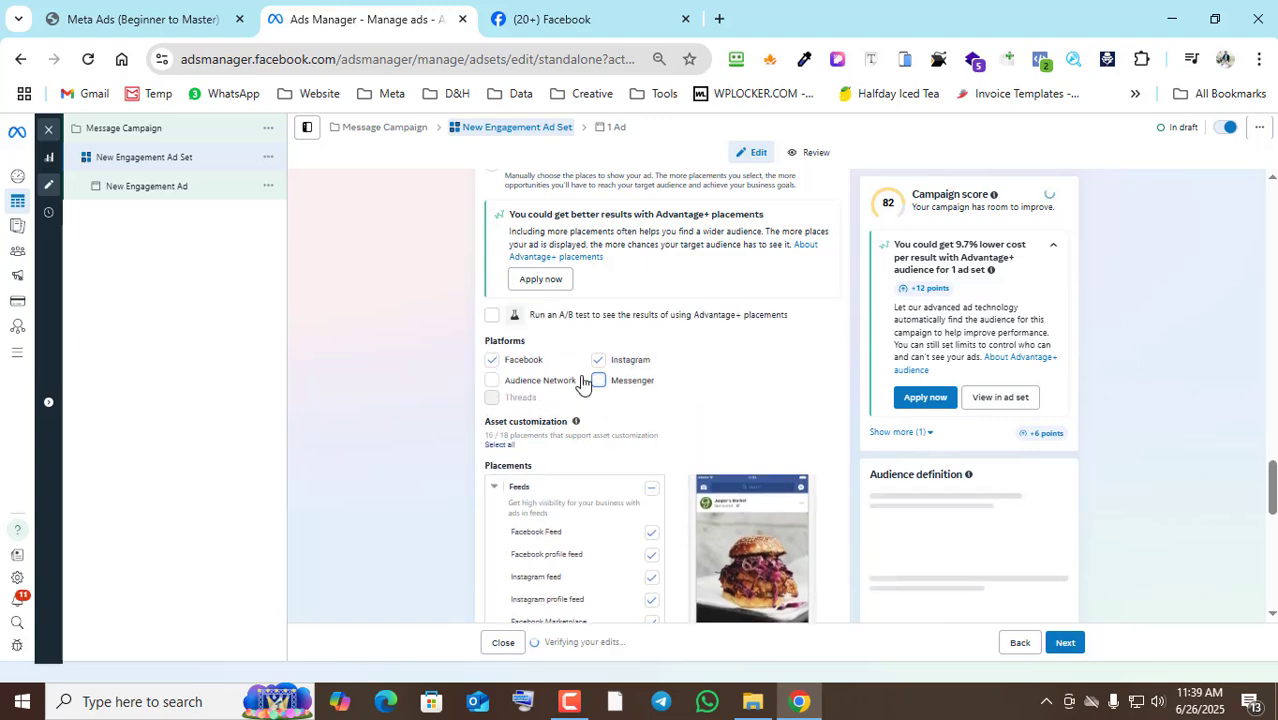
pyautogui.click(598, 381)
pyautogui.click(598, 359)
# Exclude the Facebook profile feed, Facebook Marketplace, Facebook video feeds and Facebook Notifications from the feed placements.
pyautogui.scroll(-2, 590, 420)
pyautogui.click(651, 370)
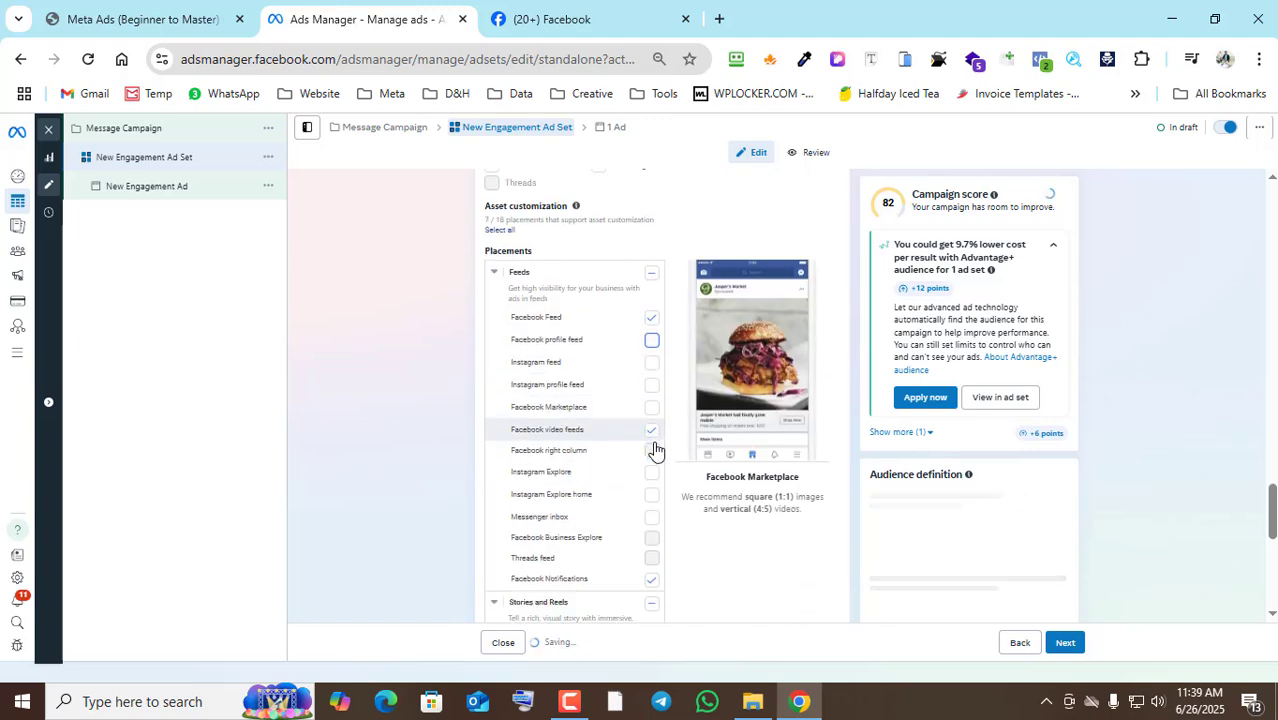
pyautogui.click(652, 435)
pyautogui.click(652, 457)
pyautogui.scroll(-2, 630, 453)
pyautogui.click(651, 413)
# Exclude the in-stream ads for videos and reels and the search results placements.
pyautogui.scroll(-1, 628, 470)
pyautogui.scroll(-1, 617, 497)
pyautogui.click(651, 429)
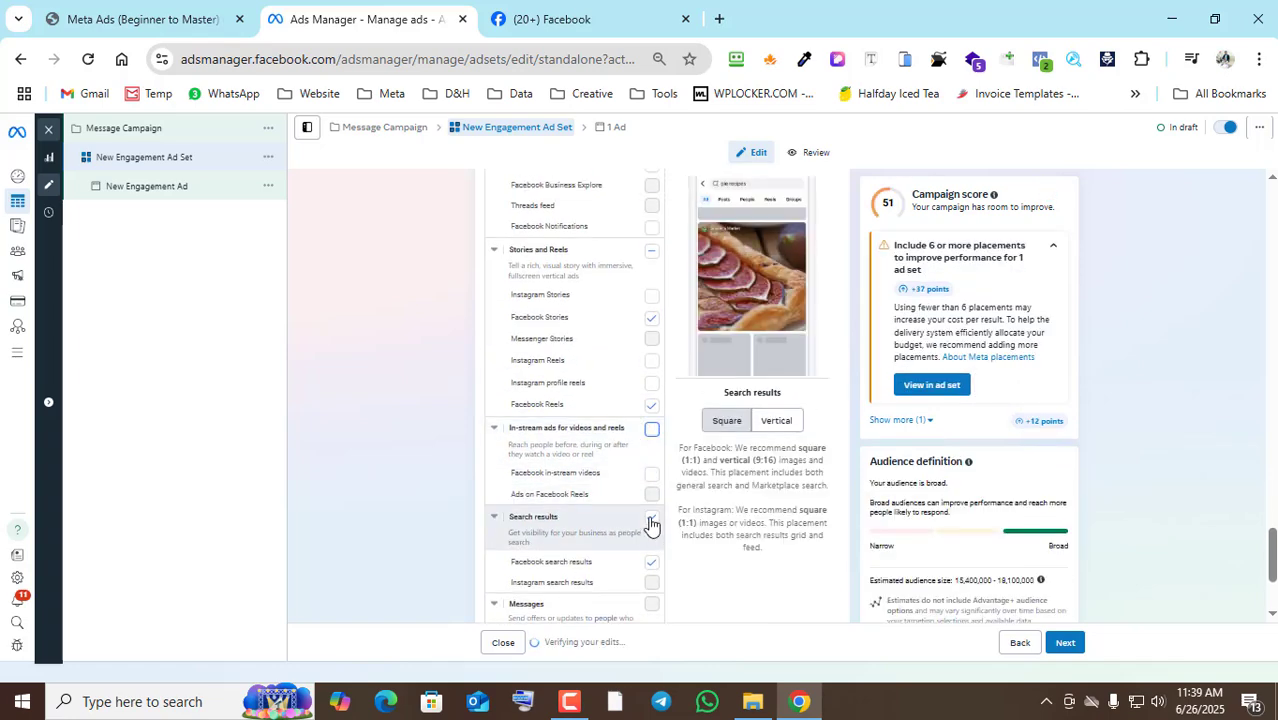
pyautogui.click(651, 521)
pyautogui.scroll(-2, 611, 528)
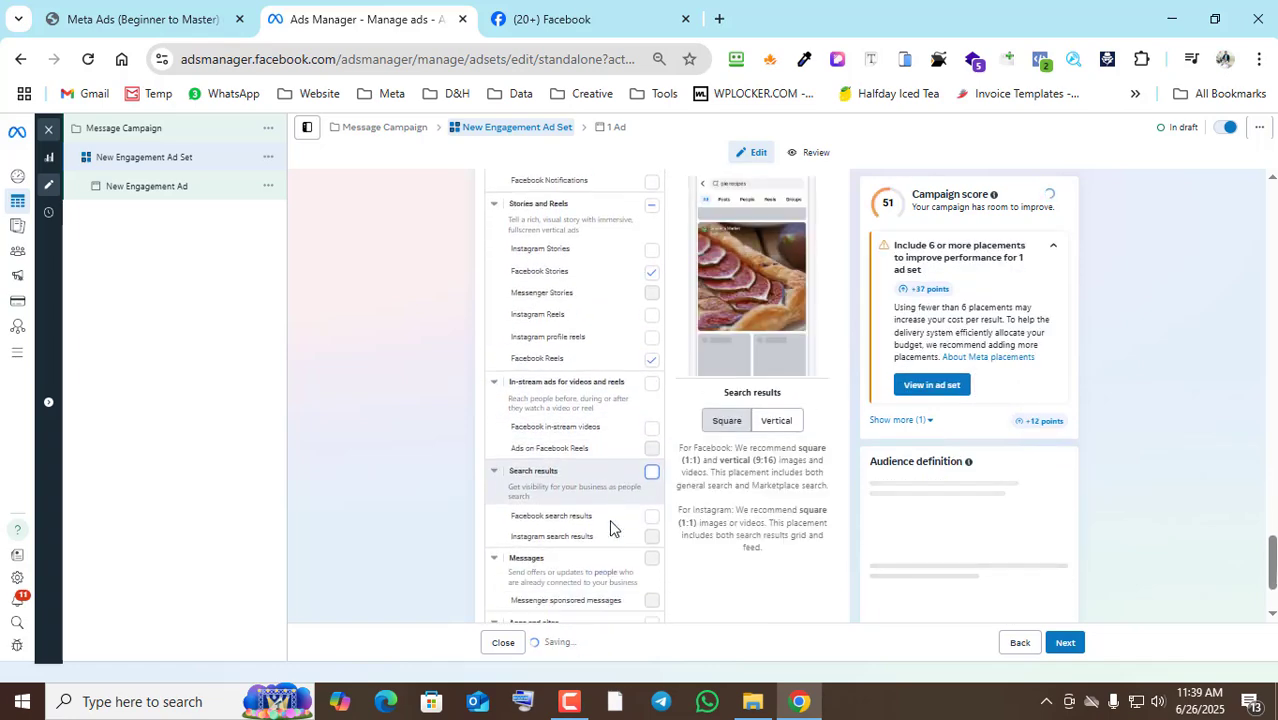
# Continue to the ad level and set the ad setup to Use existing post.
pyautogui.click(1066, 645)
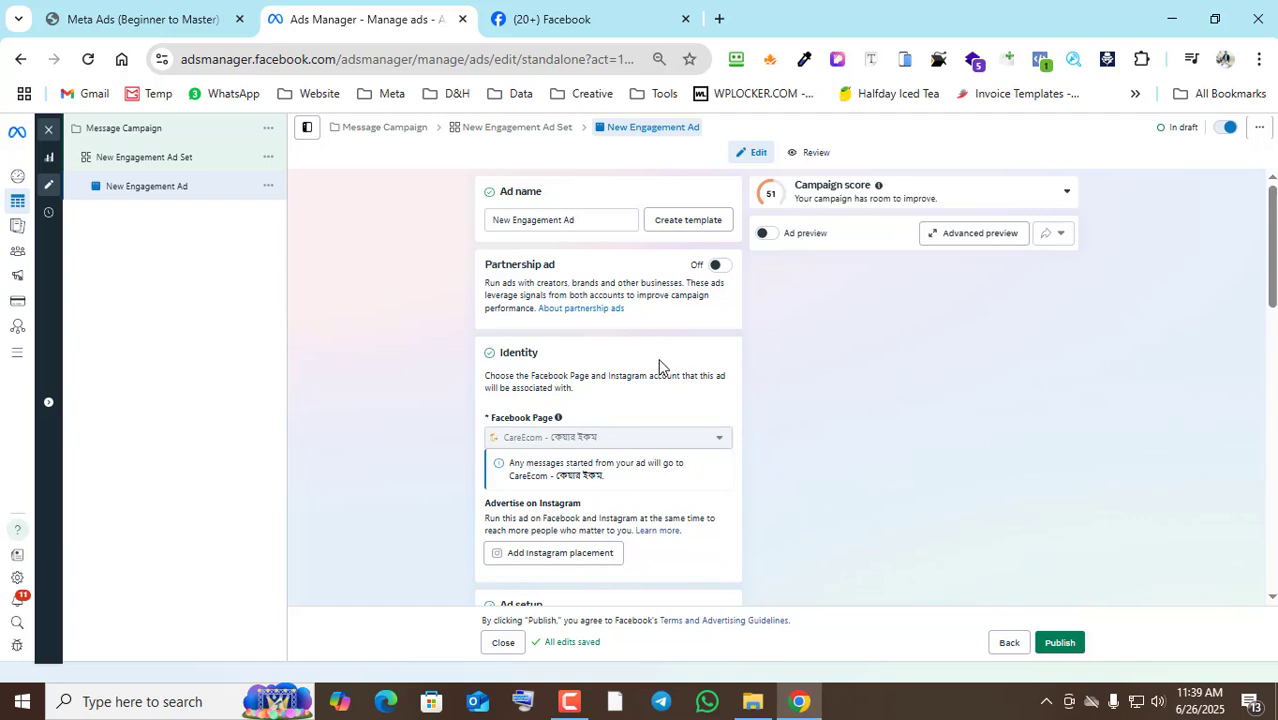
pyautogui.scroll(-4, 658, 368)
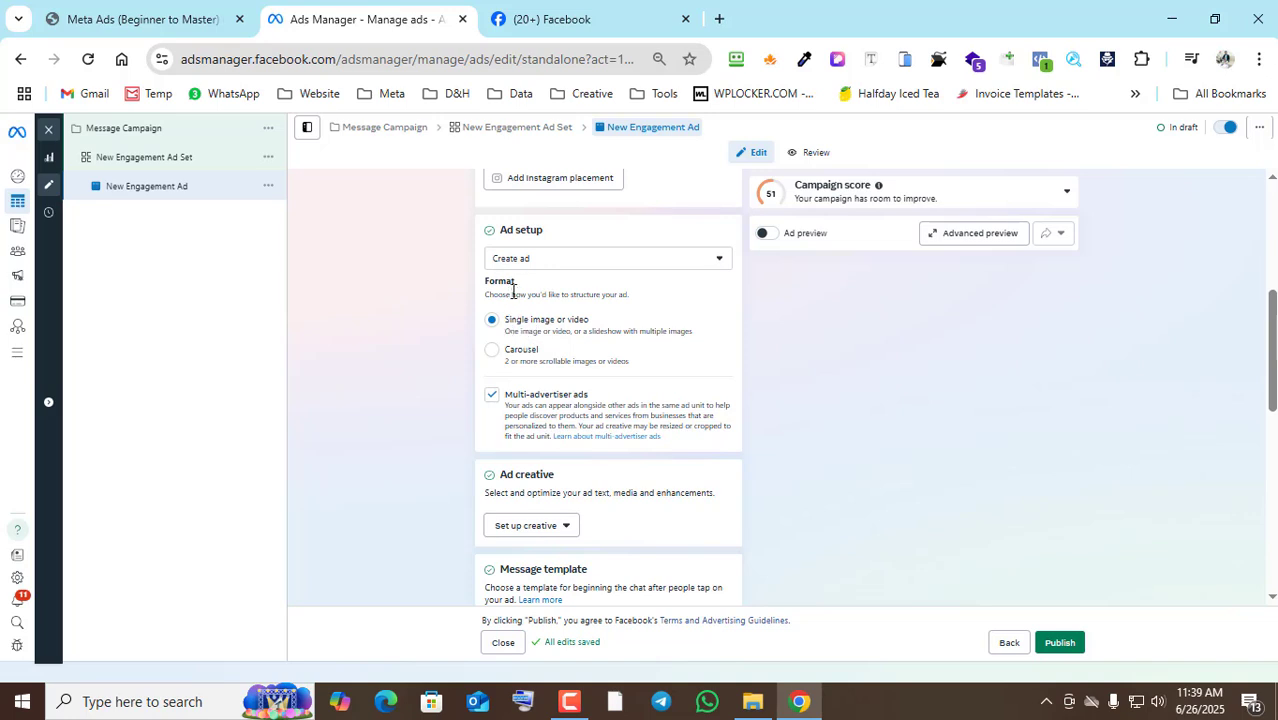
pyautogui.click(577, 261)
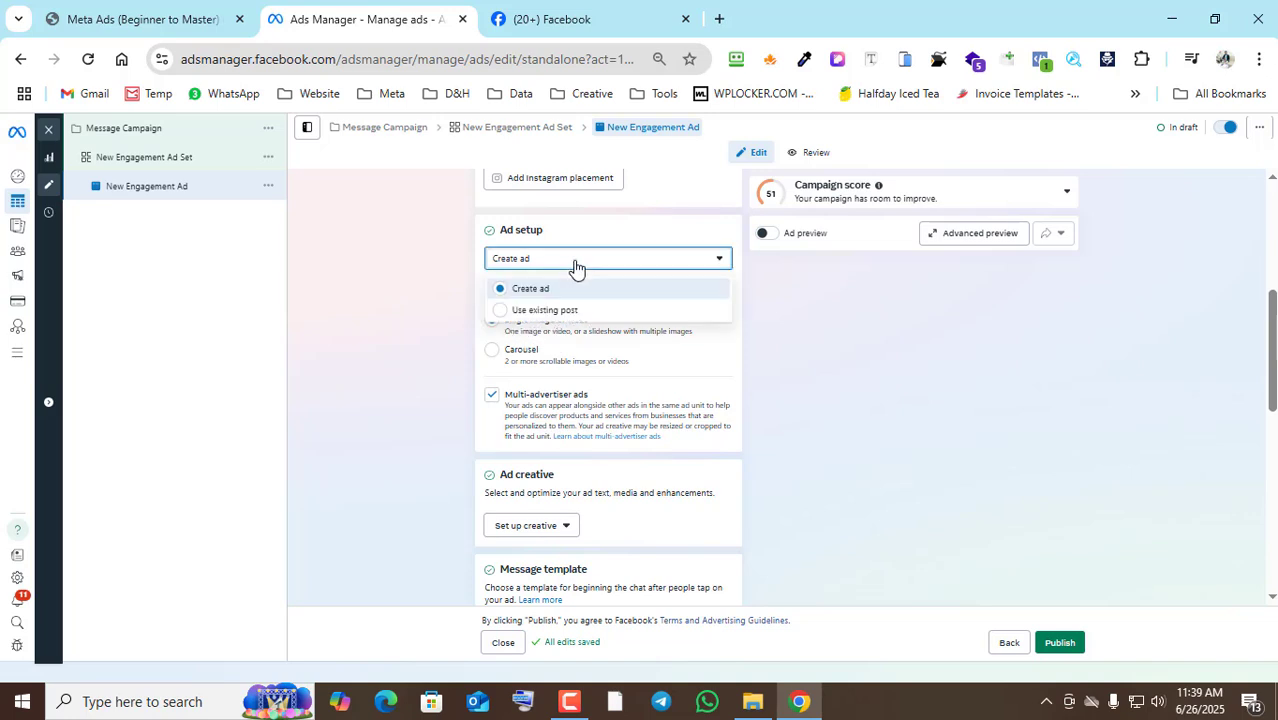
pyautogui.click(537, 312)
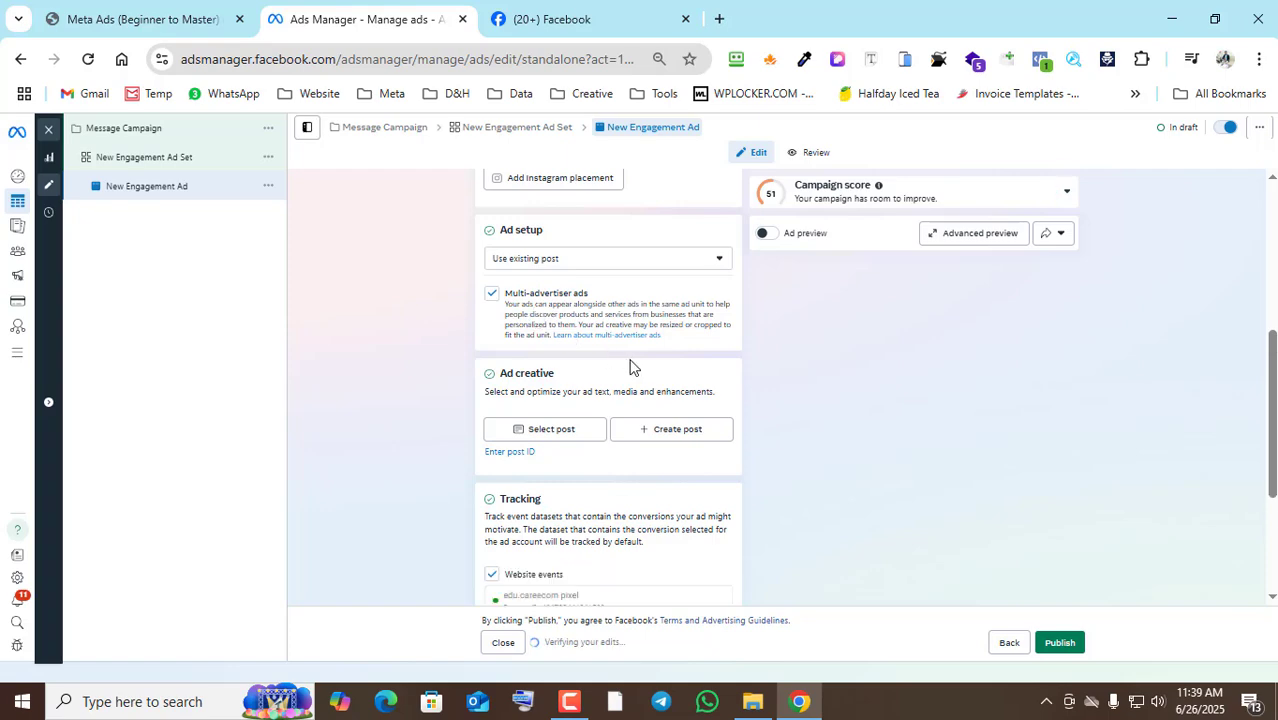
# Use the page's published Reels video post from Jun 17, 2025 as the ad creative.
pyautogui.scroll(-1, 630, 367)
pyautogui.click(585, 337)
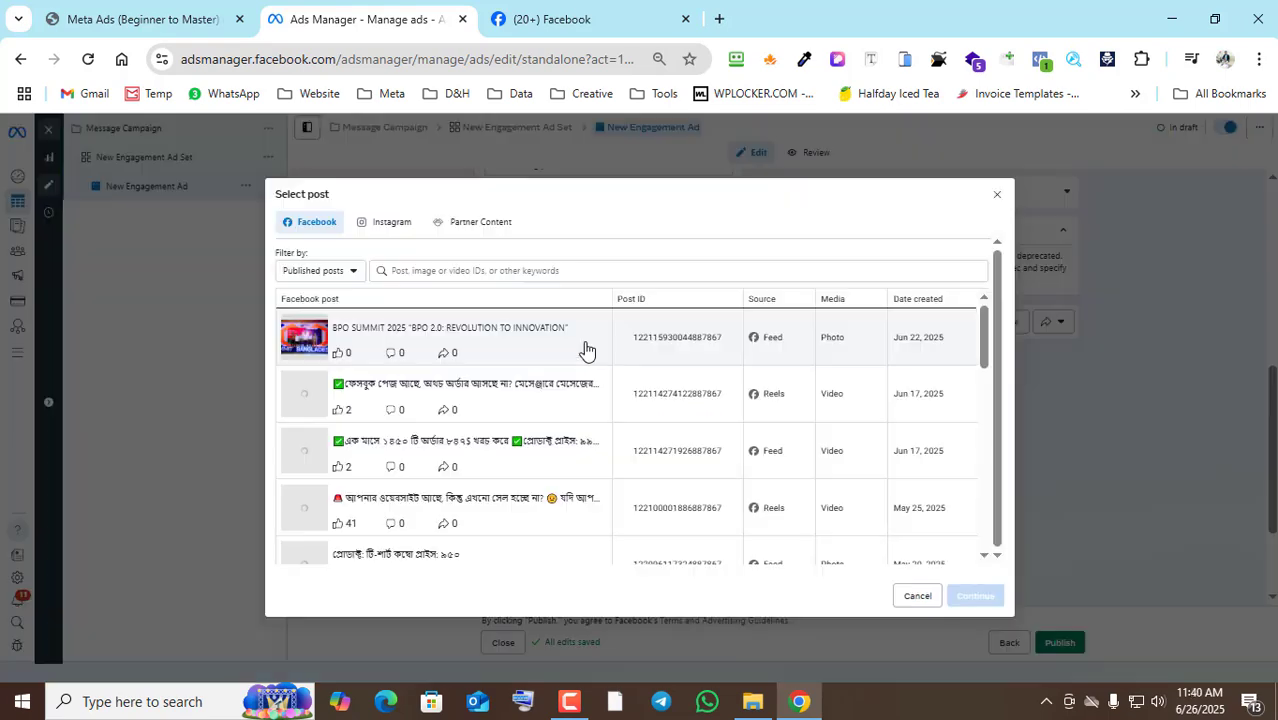
pyautogui.scroll(-1, 430, 405)
pyautogui.scroll(-5, 430, 405)
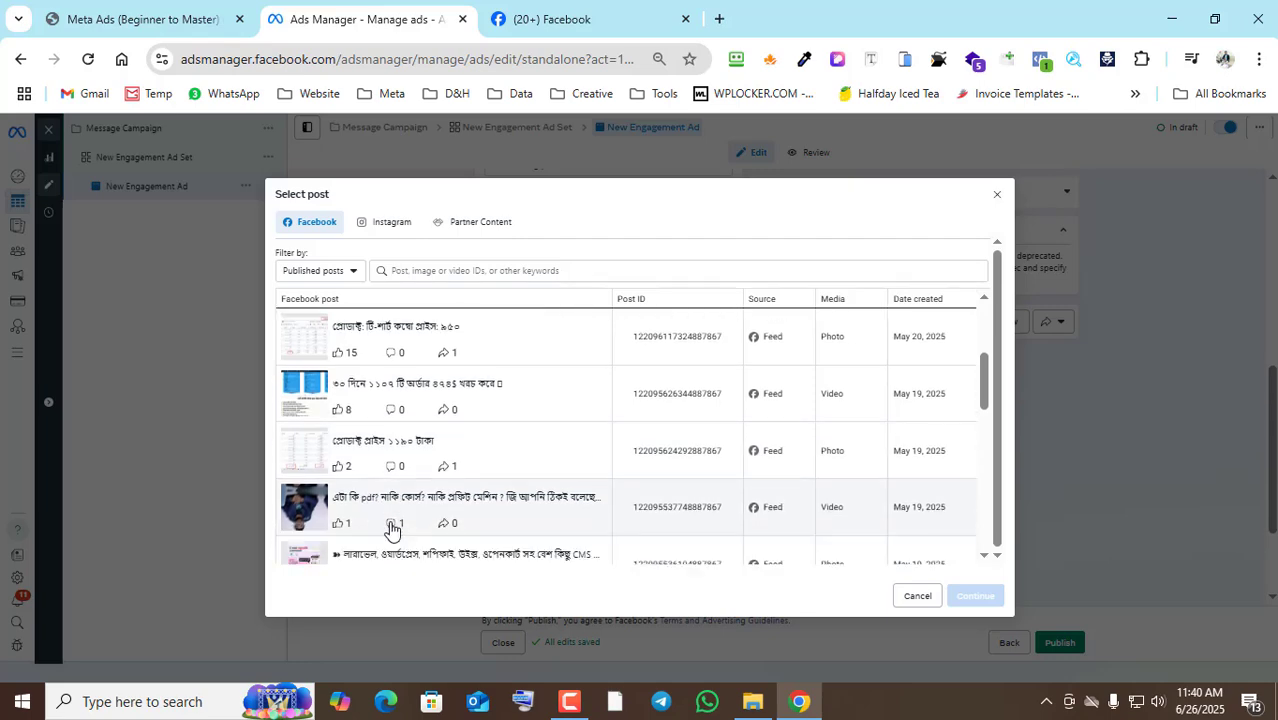
pyautogui.scroll(5, 387, 505)
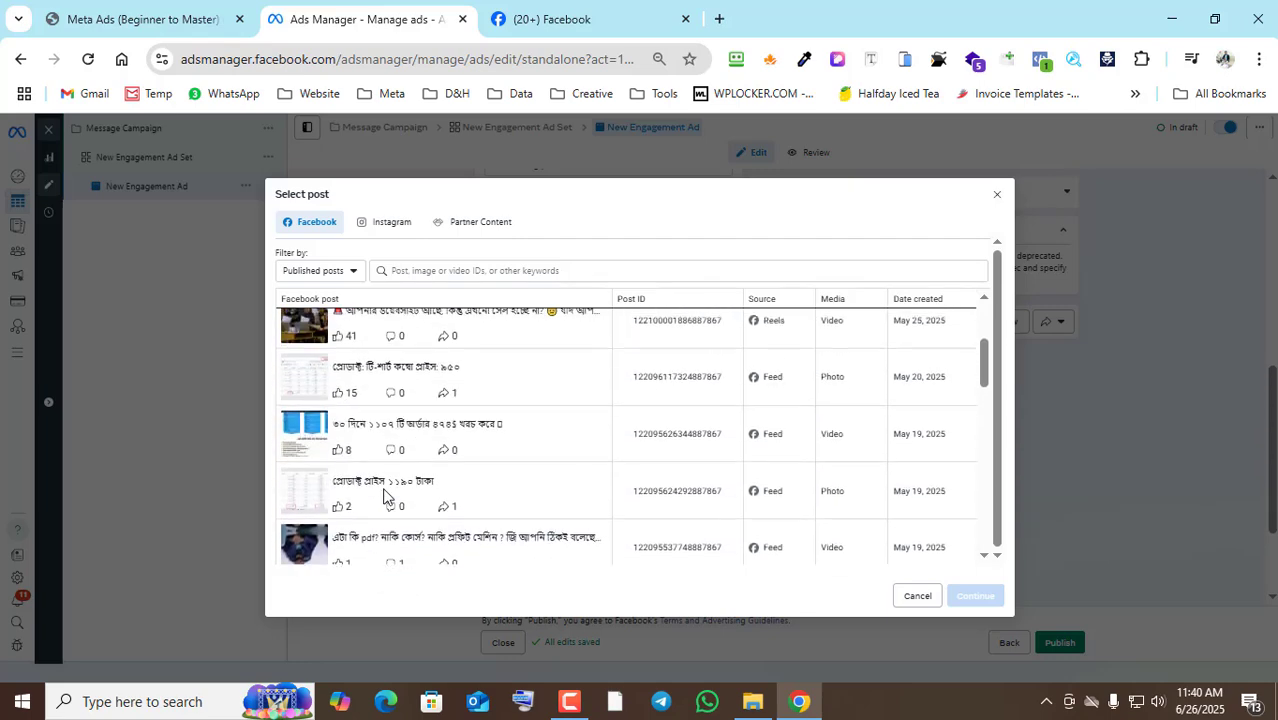
pyautogui.scroll(-2, 499, 462)
pyautogui.scroll(2, 499, 455)
pyautogui.click(497, 400)
pyautogui.click(984, 599)
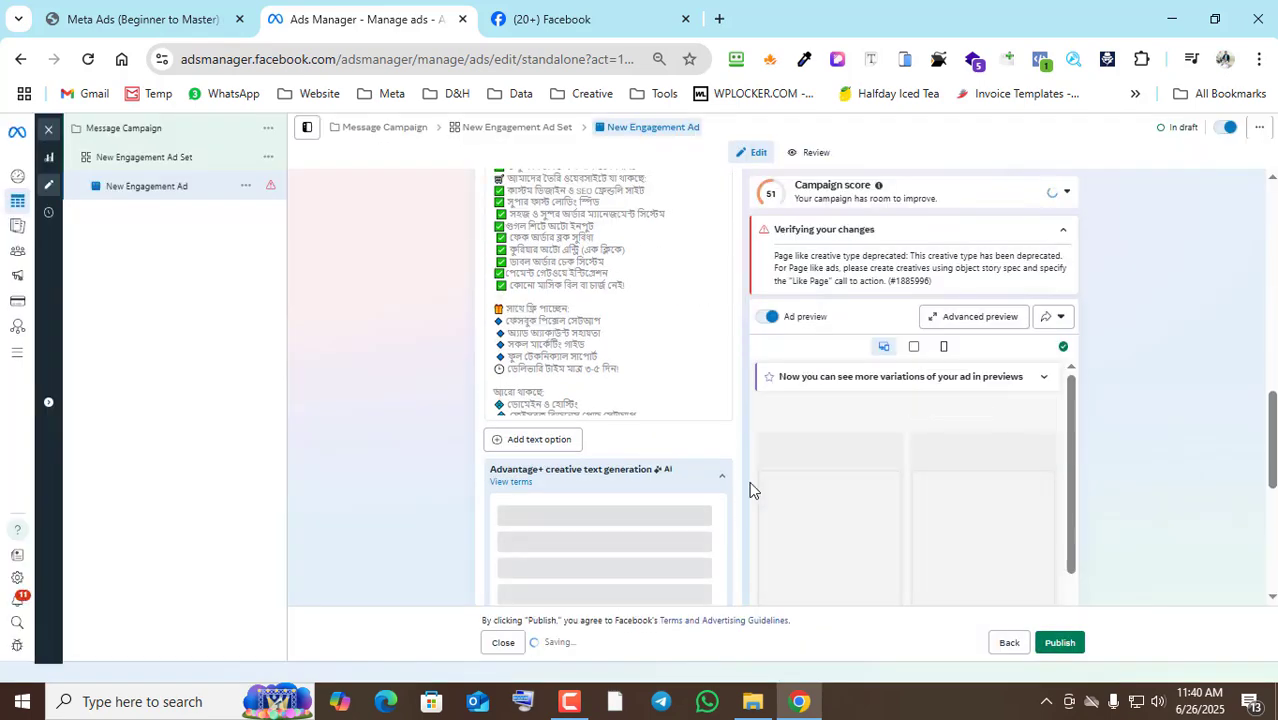
# Review the ad's call to action and tracking settings, and publish the message campaign.
pyautogui.scroll(-2, 675, 426)
pyautogui.scroll(-5, 670, 420)
pyautogui.scroll(6, 662, 422)
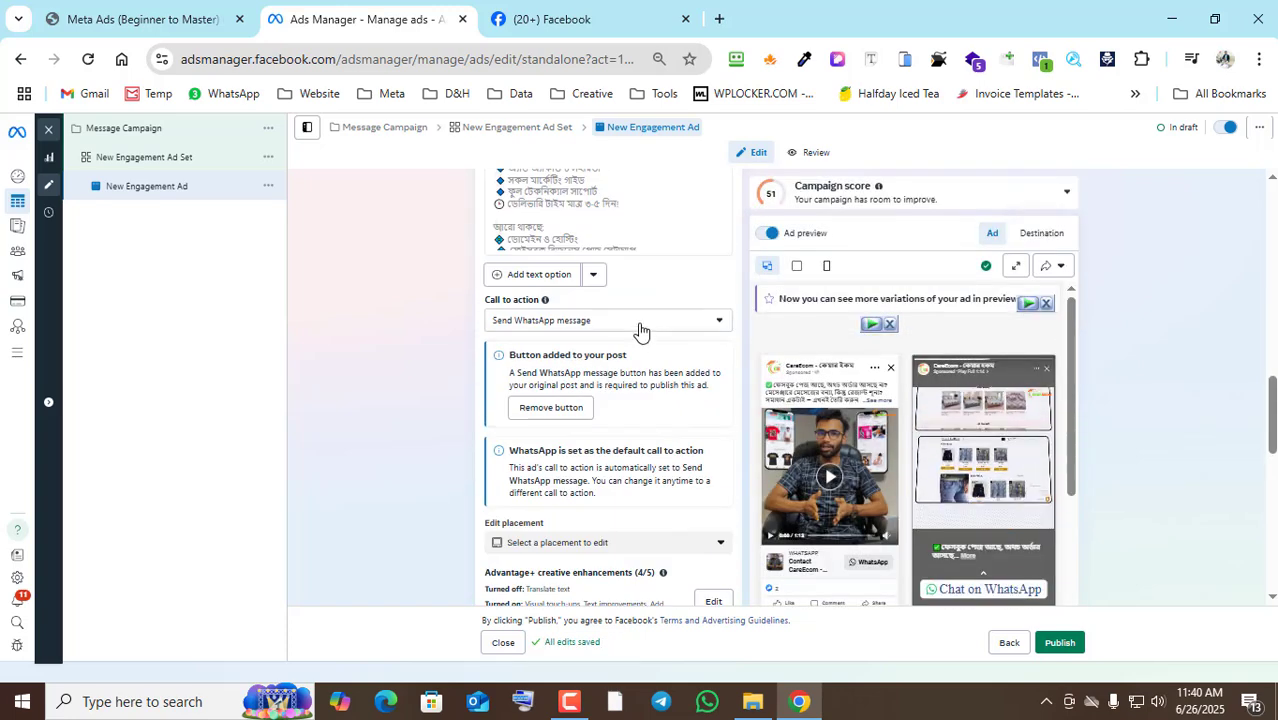
pyautogui.click(640, 322)
pyautogui.click(640, 322)
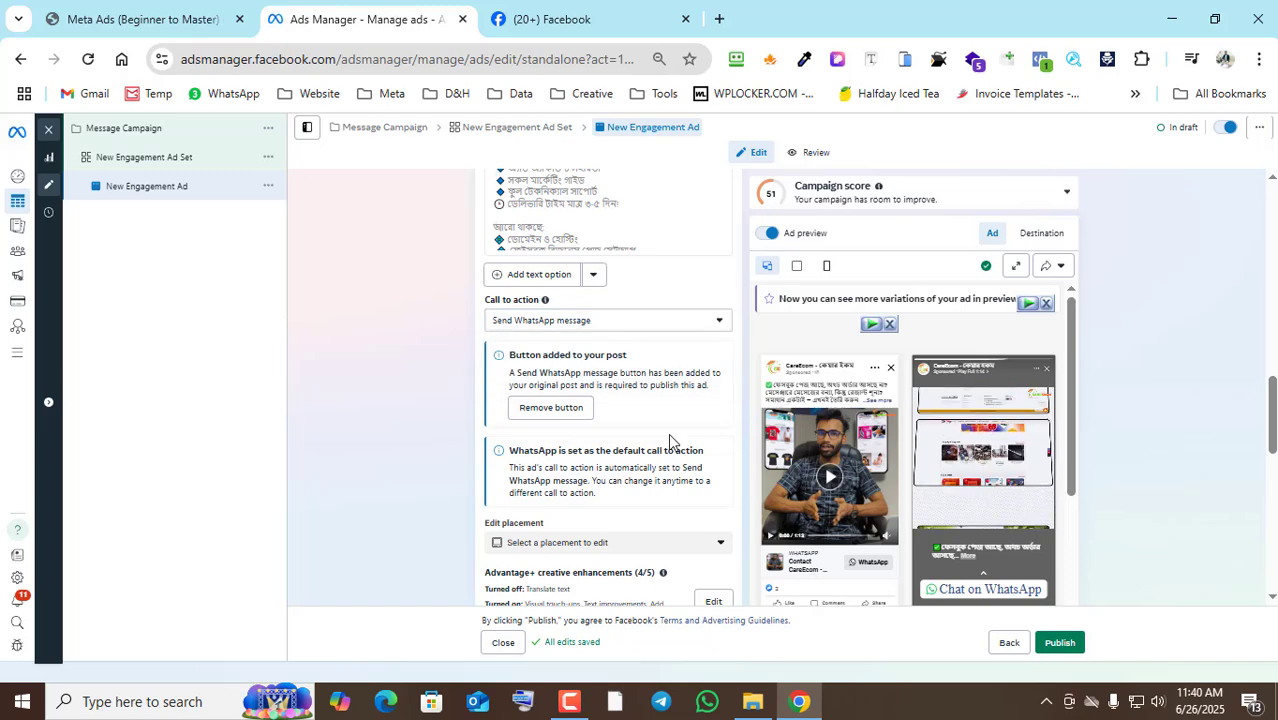
pyautogui.scroll(-3, 670, 440)
pyautogui.scroll(-5, 669, 434)
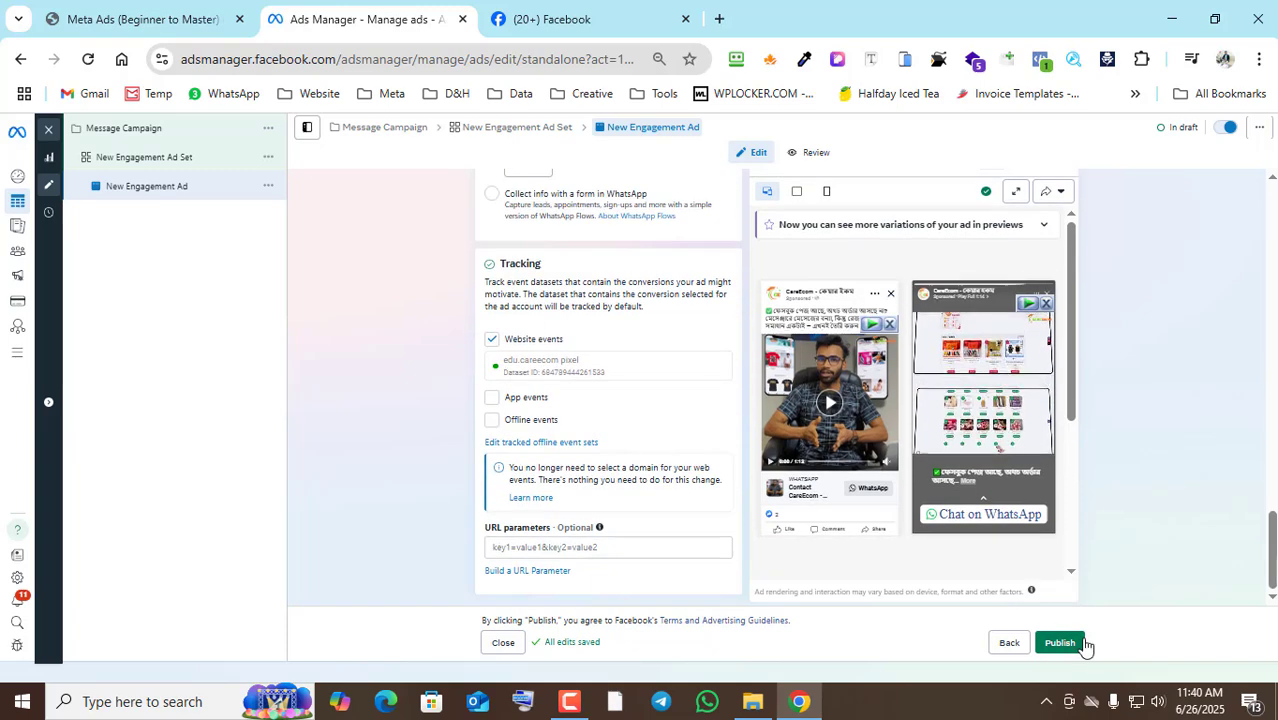
pyautogui.click(1060, 643)
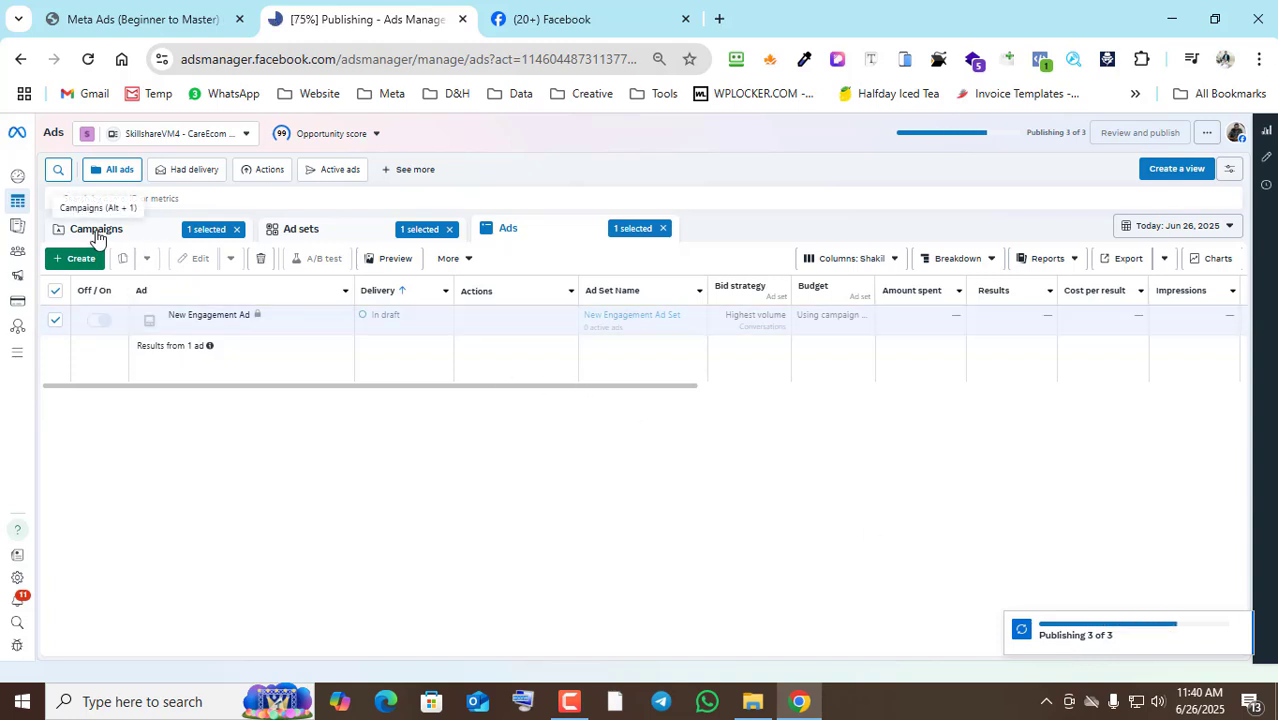
# Switch to the Meta Ads course outline PDF and highlight the Post Engagement & Video View Ads topic in Module 05.
pyautogui.click(232, 8)
pyautogui.click(556, 355)
pyautogui.moveTo(556, 355); pyautogui.dragTo(528, 360)
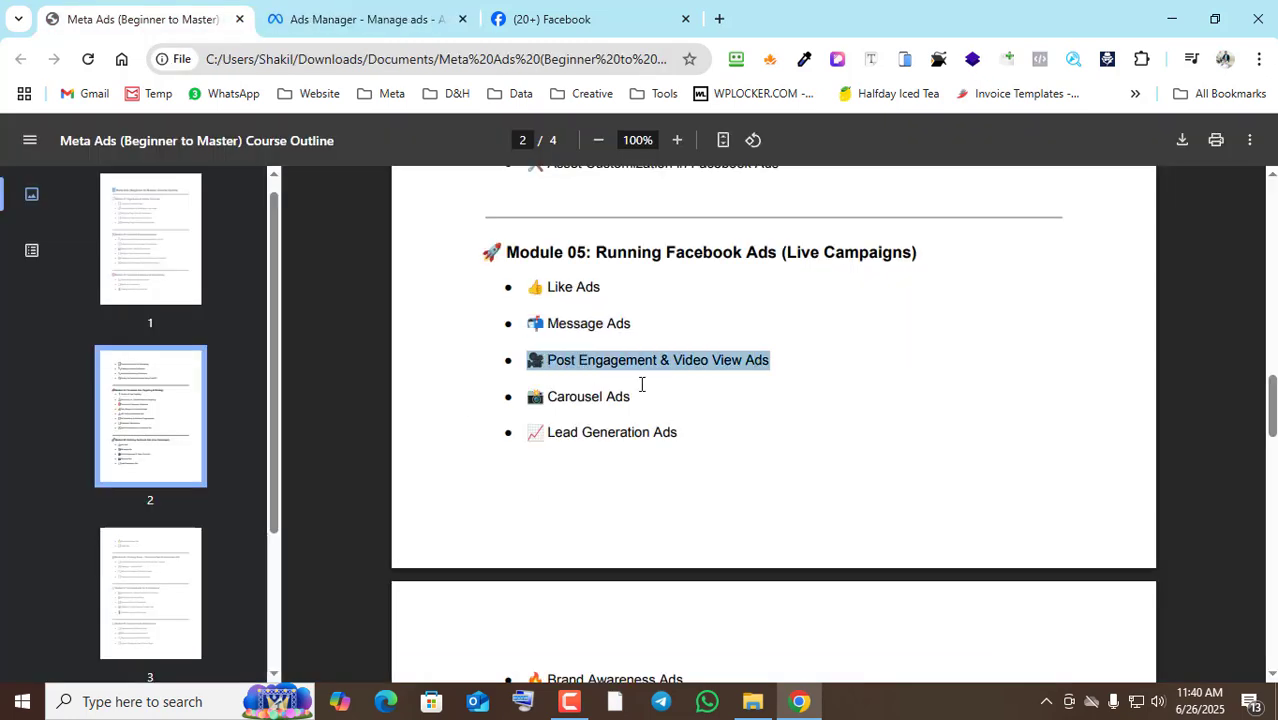
pyautogui.scroll(-1, 639, 382)
pyautogui.scroll(-1, 600, 505)
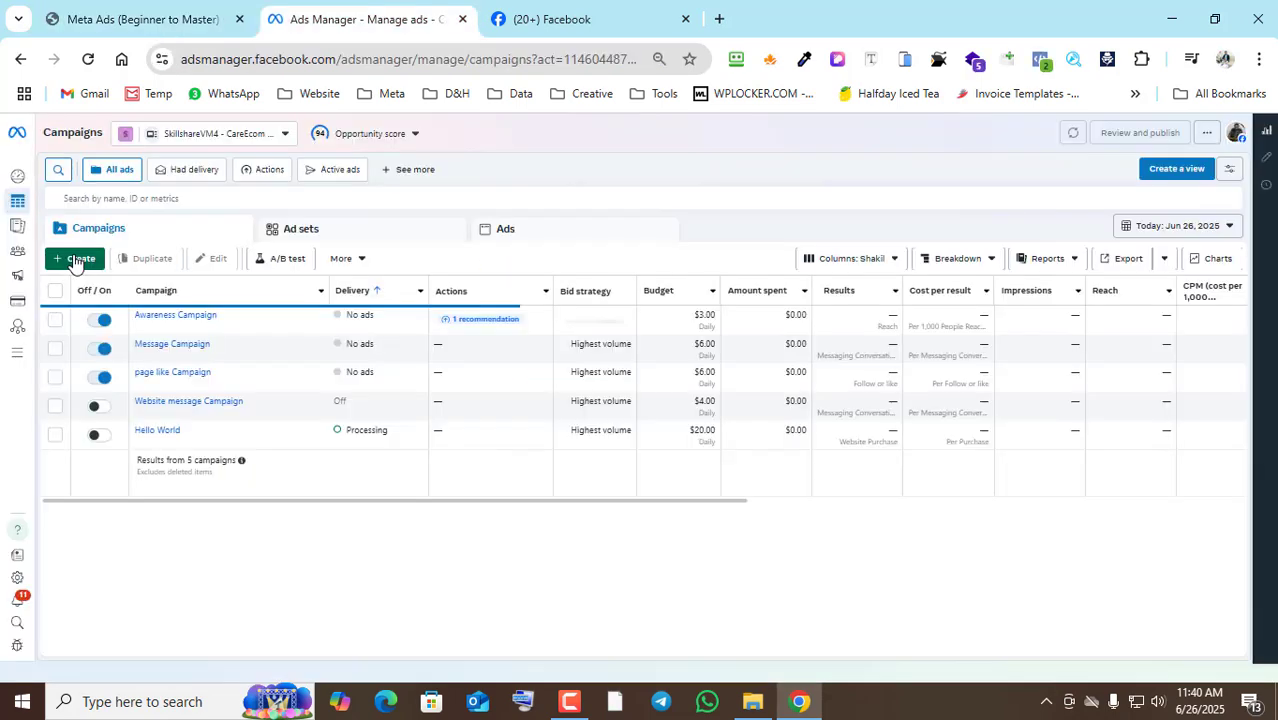
# Create a new auction campaign in Ads Manager with the Engagement objective and the manual engagement campaign setup.
pyautogui.click(73, 258)
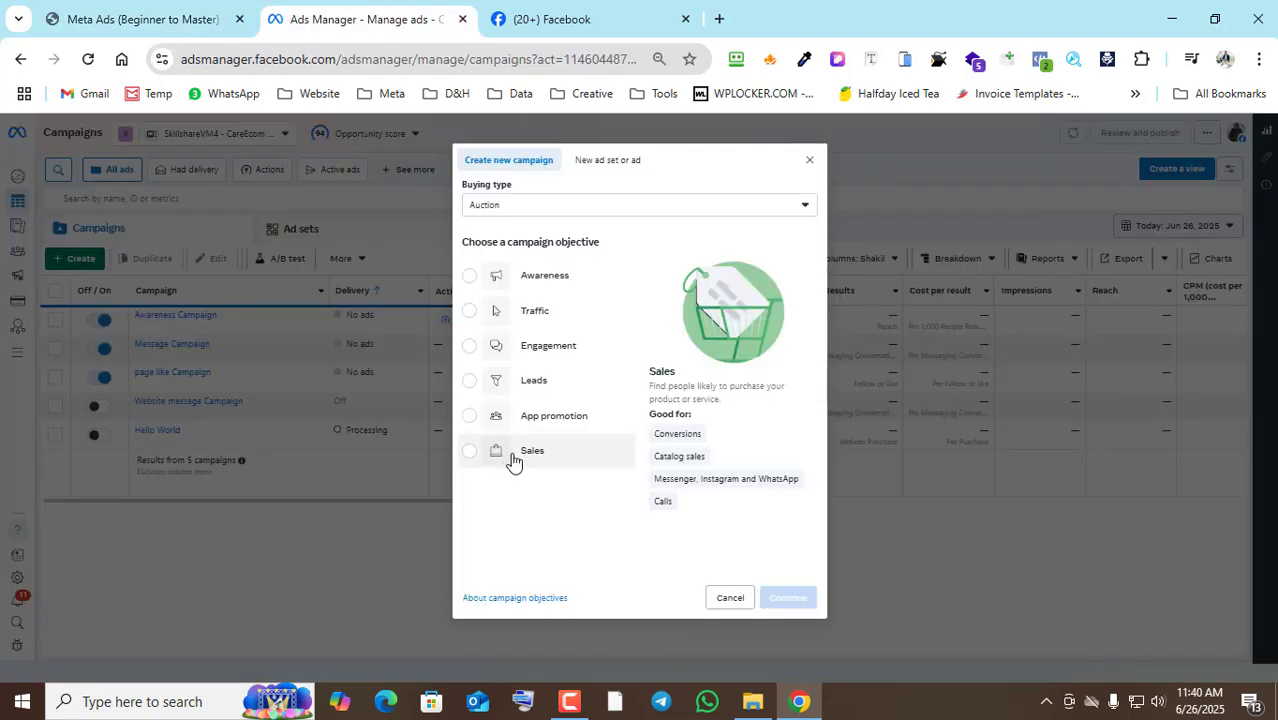
pyautogui.click(470, 352)
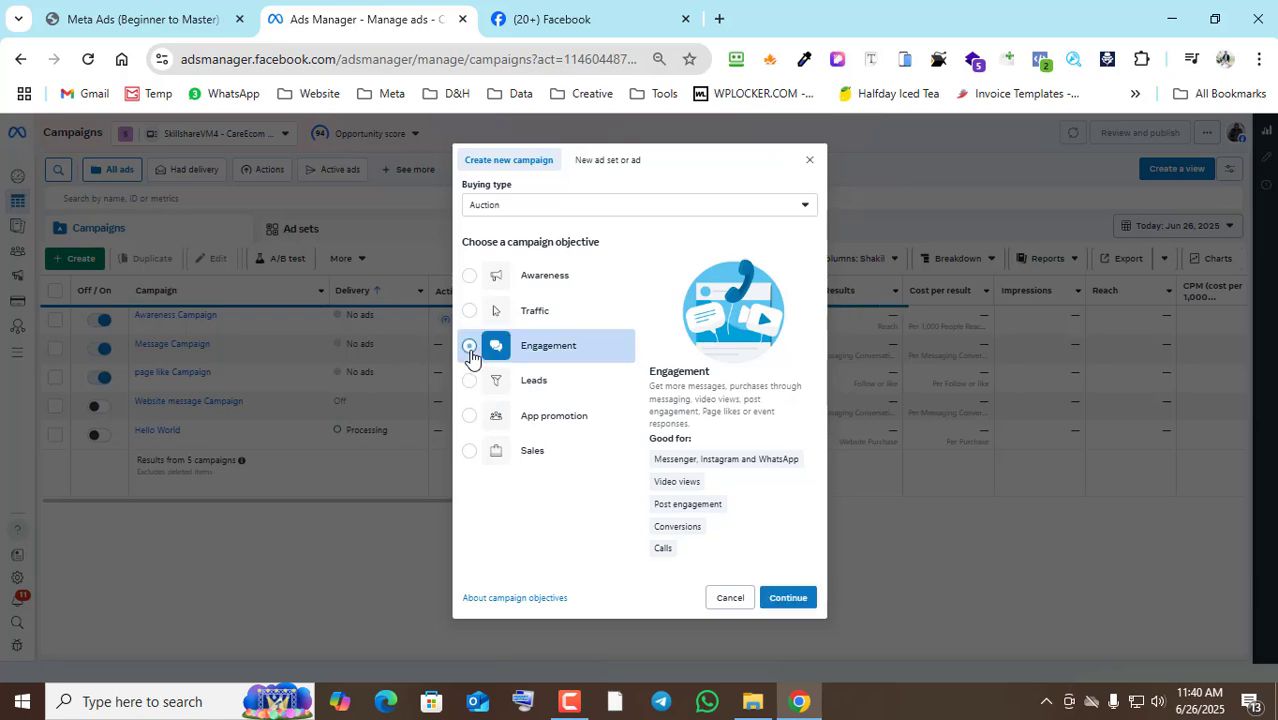
pyautogui.click(788, 598)
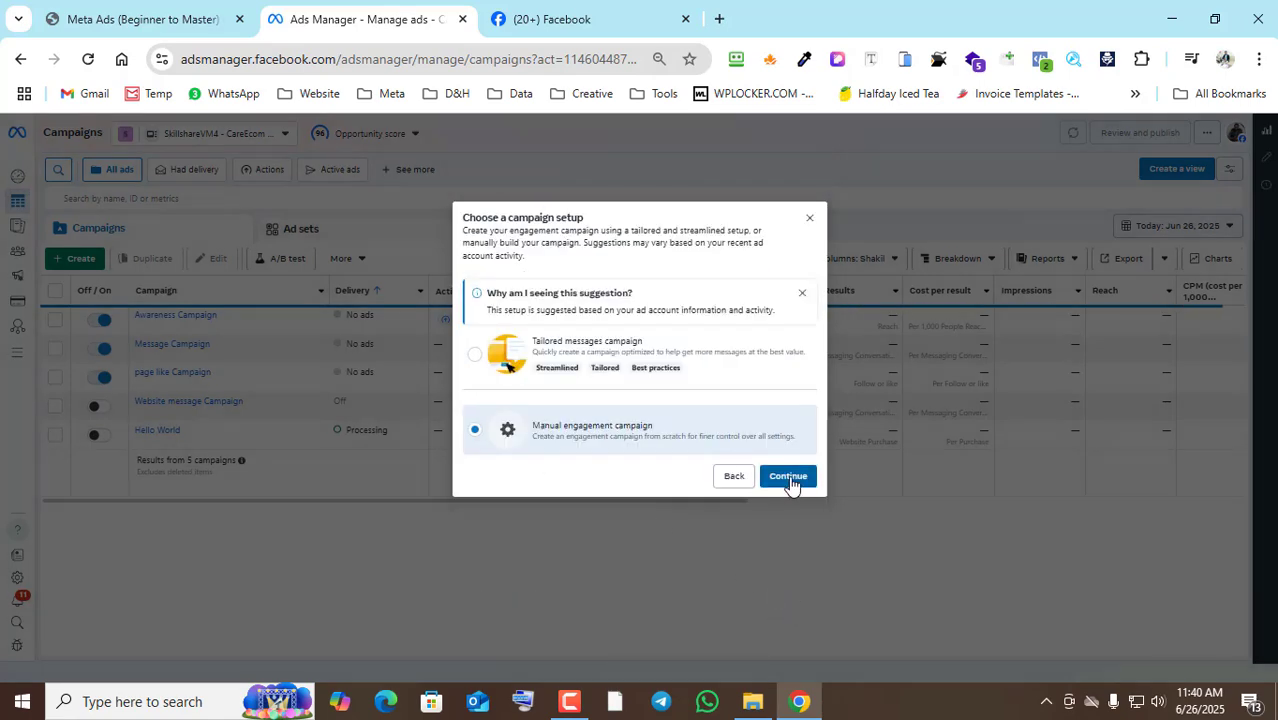
pyautogui.click(788, 476)
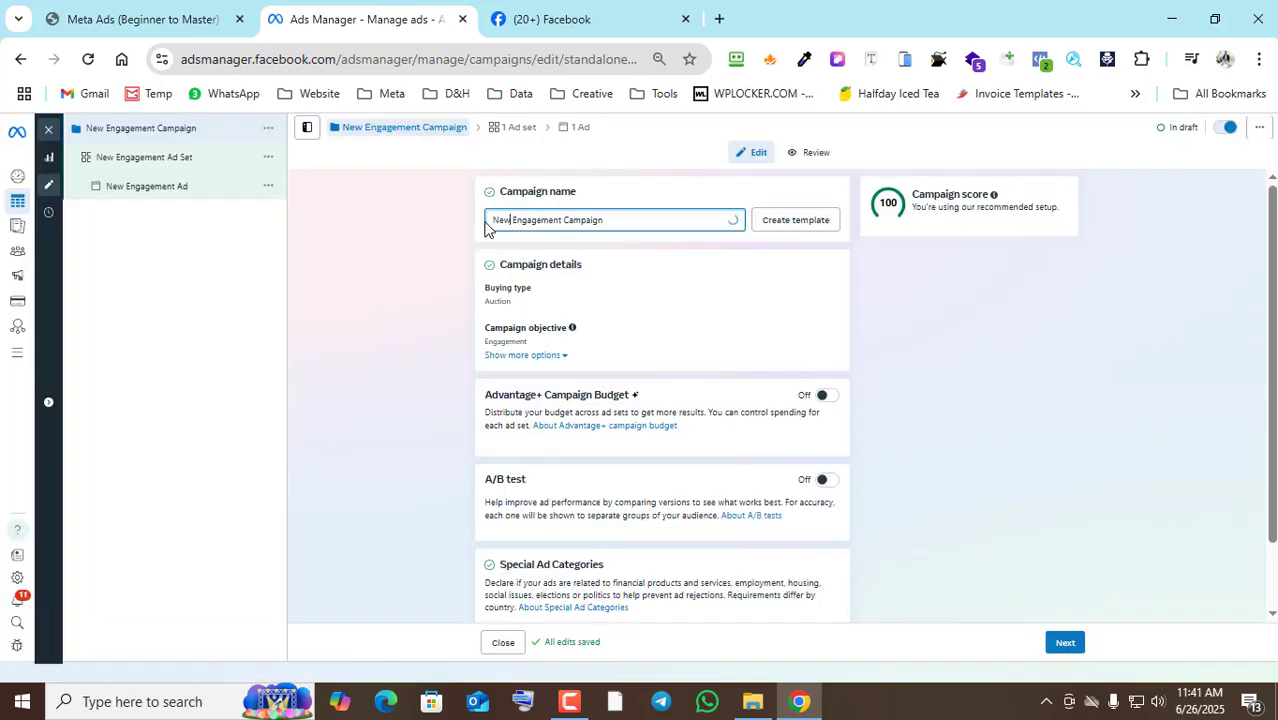
# Rename the new campaign as "Poat Engagement Campaign".
pyautogui.moveTo(511, 220); pyautogui.dragTo(452, 229)
pyautogui.write('Post')
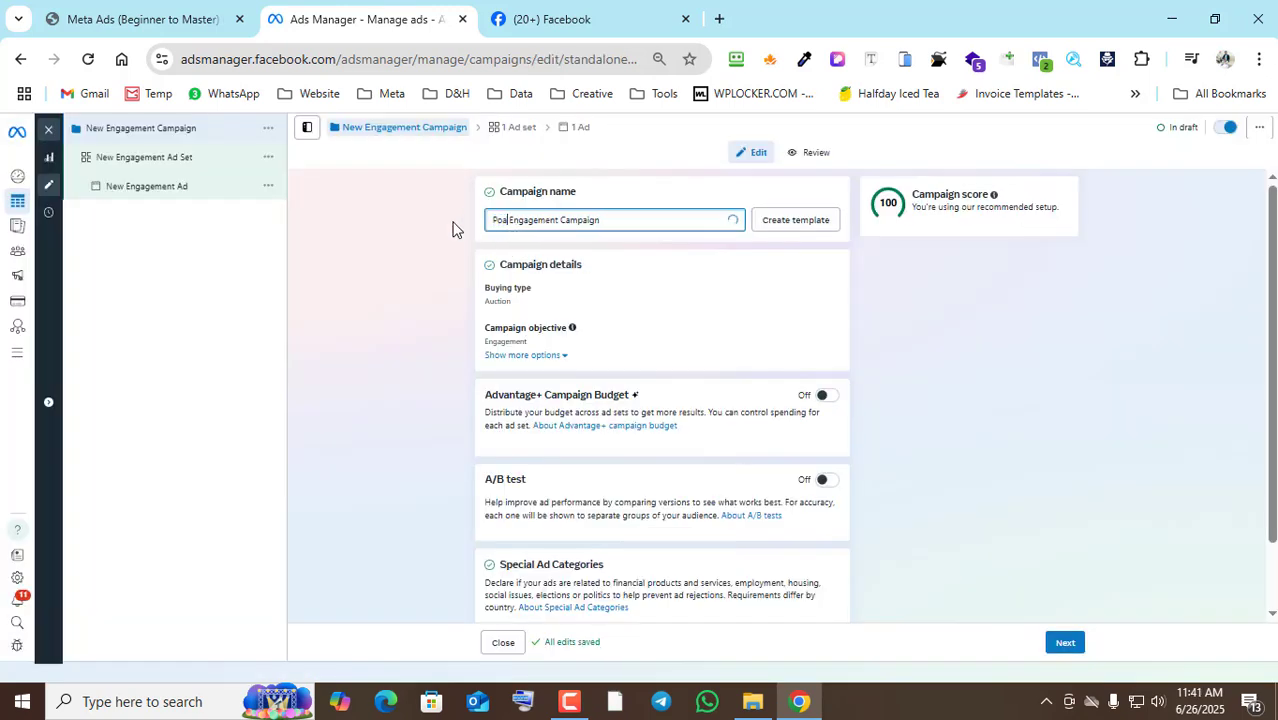
pyautogui.click(357, 277)
# Turn on the Advantage+ campaign budget with a daily budget of $6.00.
pyautogui.scroll(-1, 710, 398)
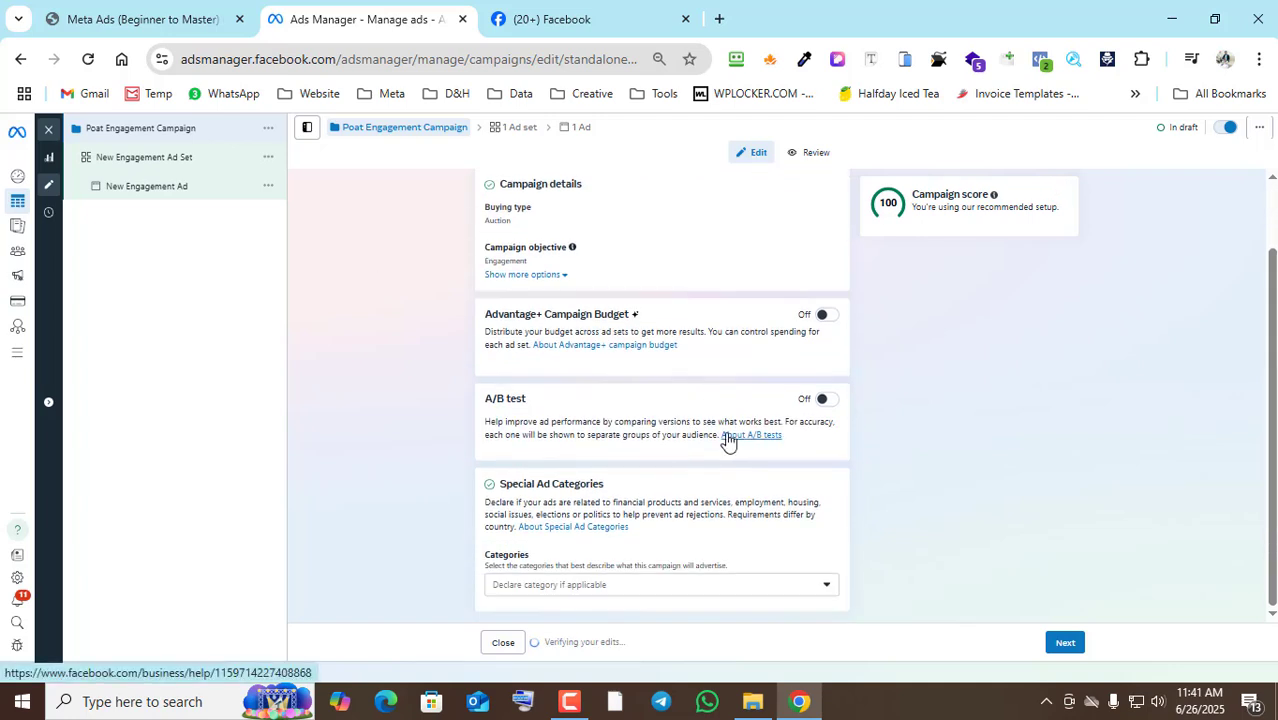
pyautogui.click(827, 316)
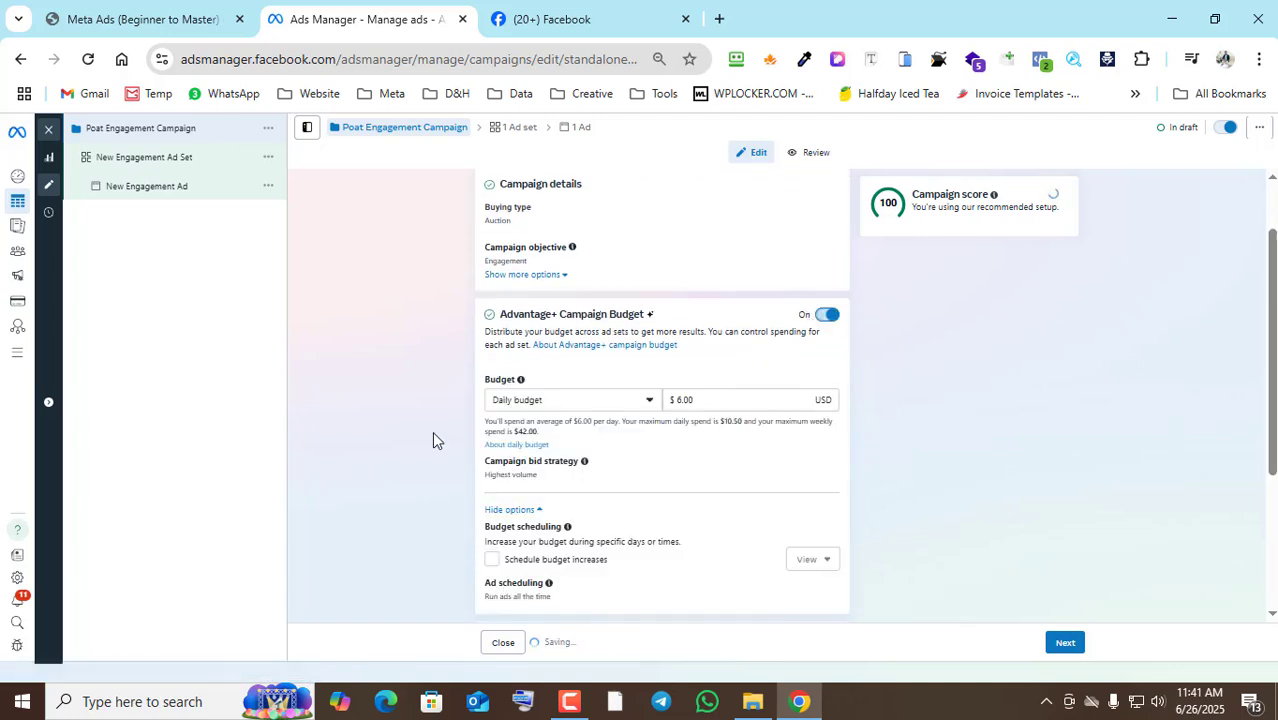
pyautogui.scroll(-3, 640, 450)
# Continue to the ad set, set the conversion location to On your ad, and review the performance goals for video views.
pyautogui.click(1062, 642)
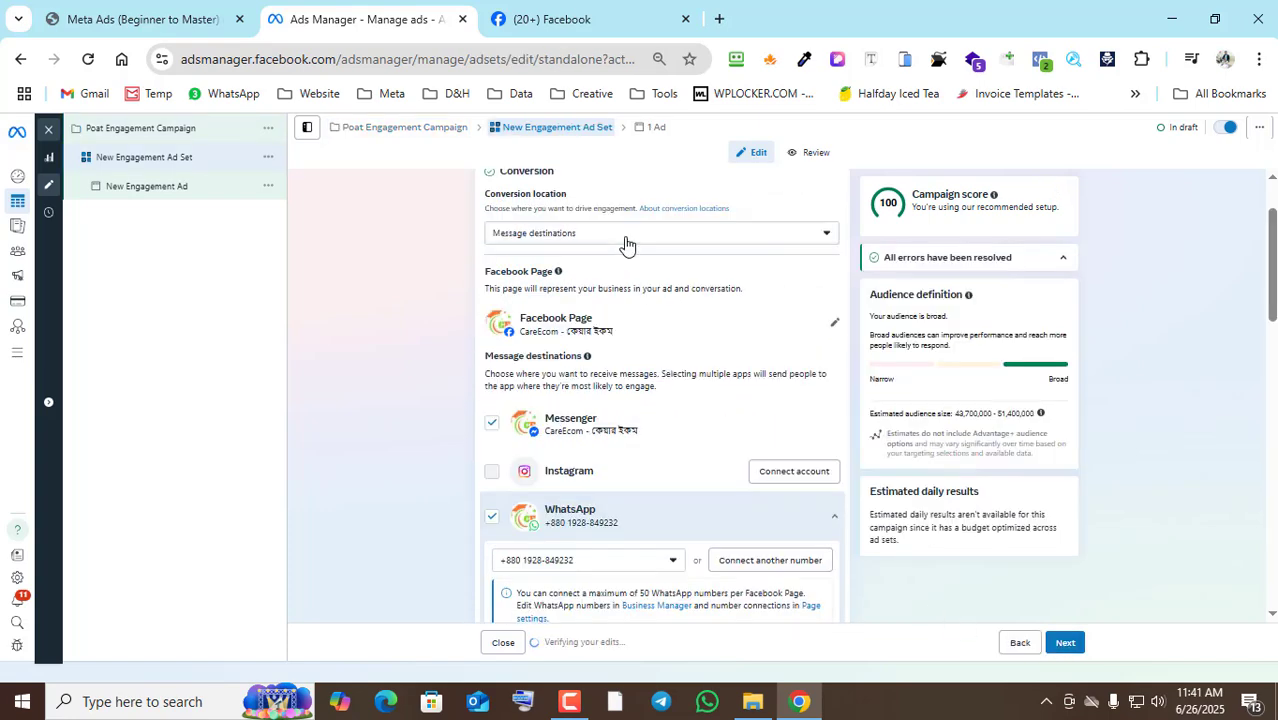
pyautogui.click(622, 237)
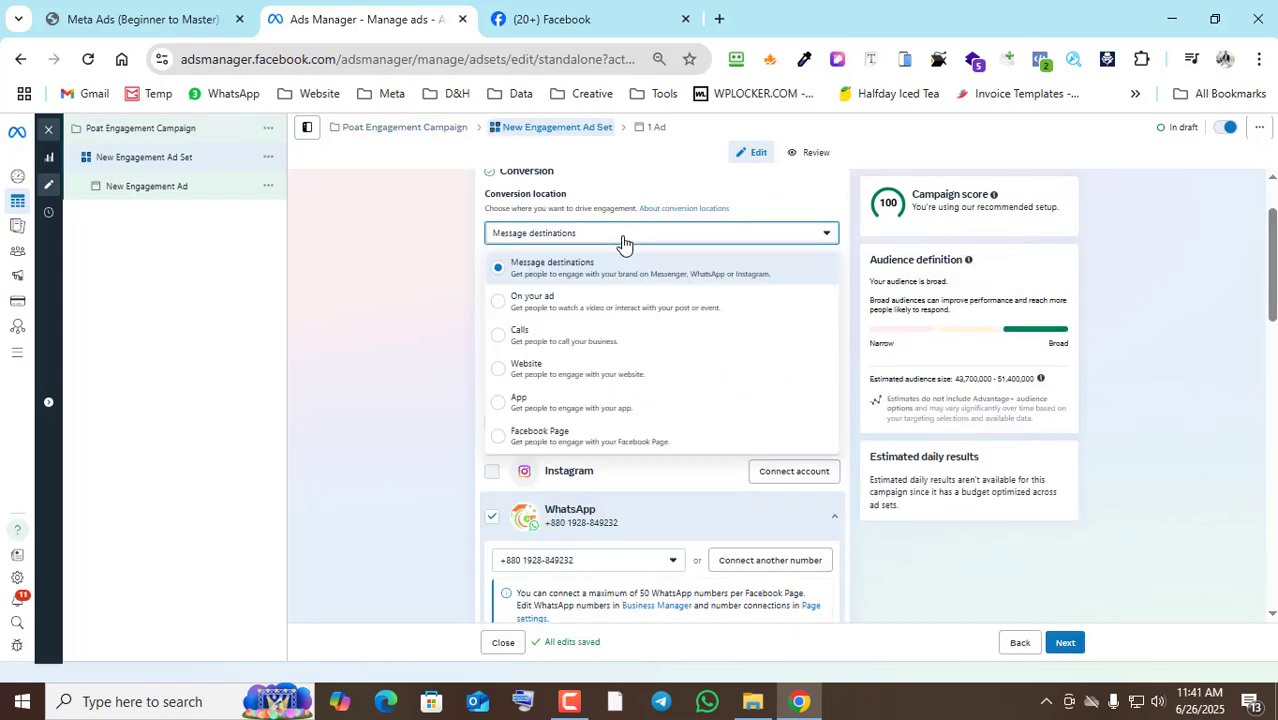
pyautogui.click(540, 300)
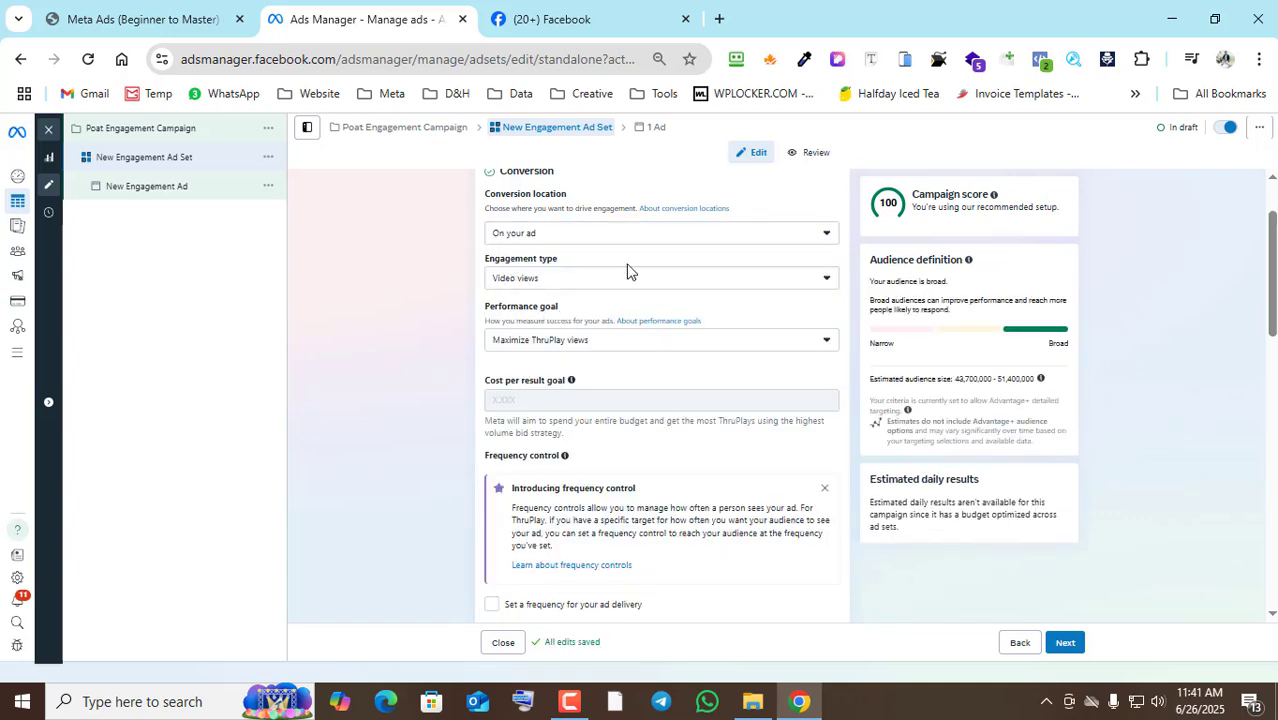
pyautogui.click(666, 345)
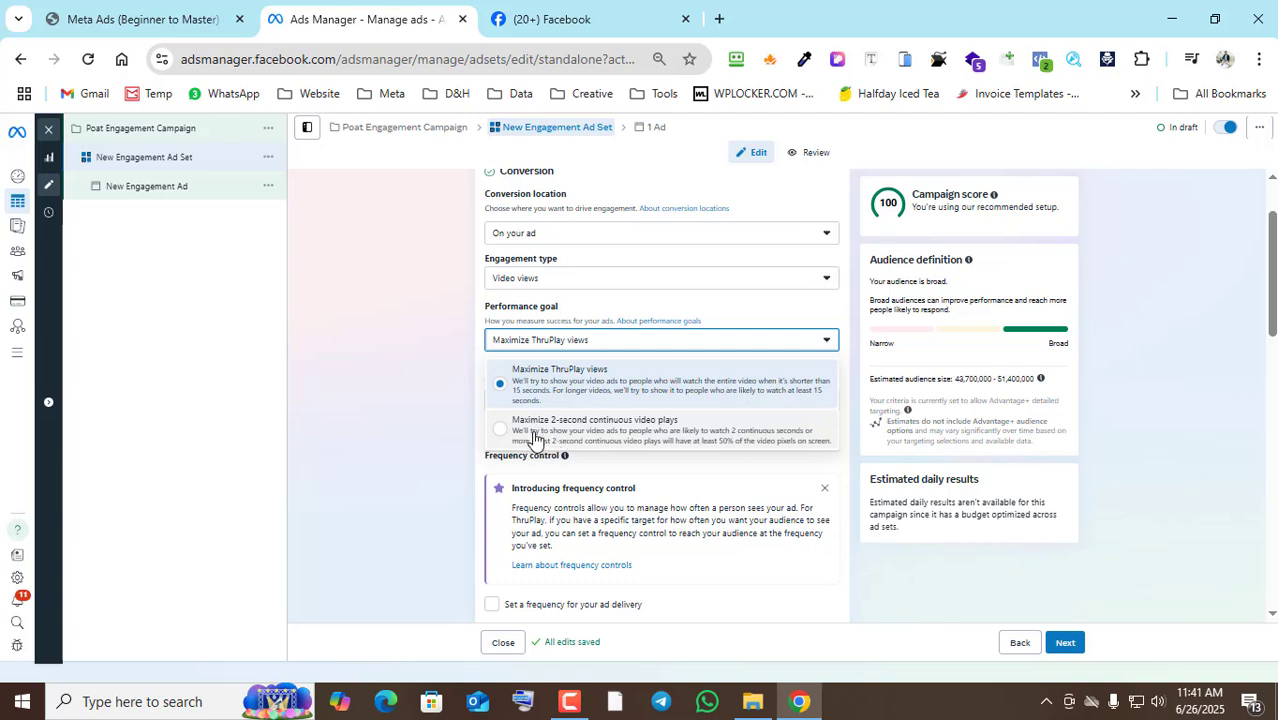
pyautogui.click(433, 391)
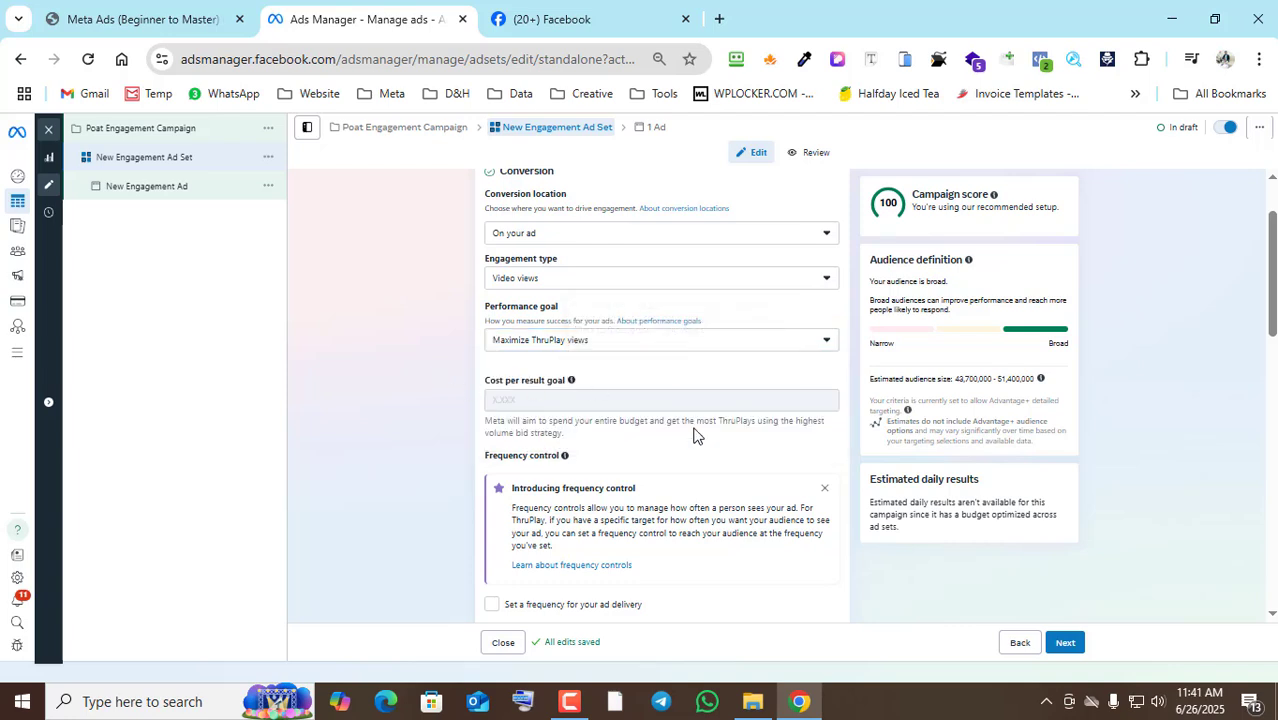
# Switch the ad set from Advantage+ audience to the original audience options.
pyautogui.scroll(-5, 620, 440)
pyautogui.click(752, 584)
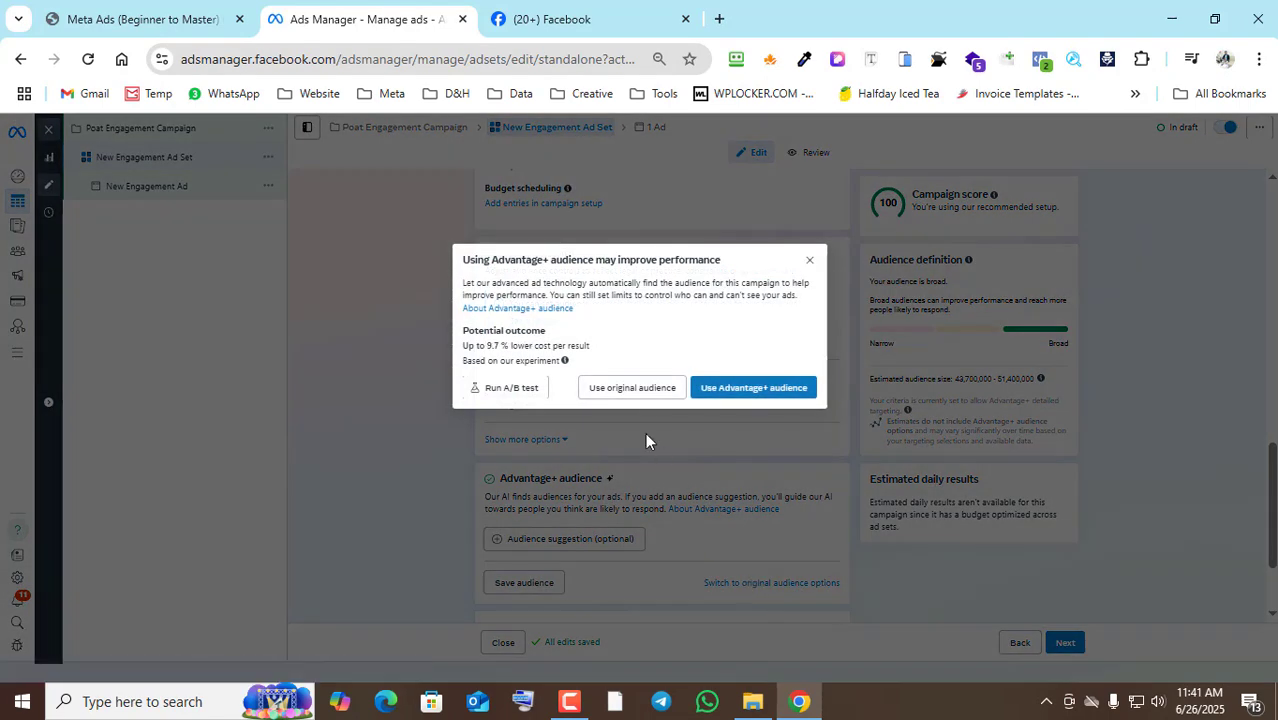
pyautogui.click(641, 390)
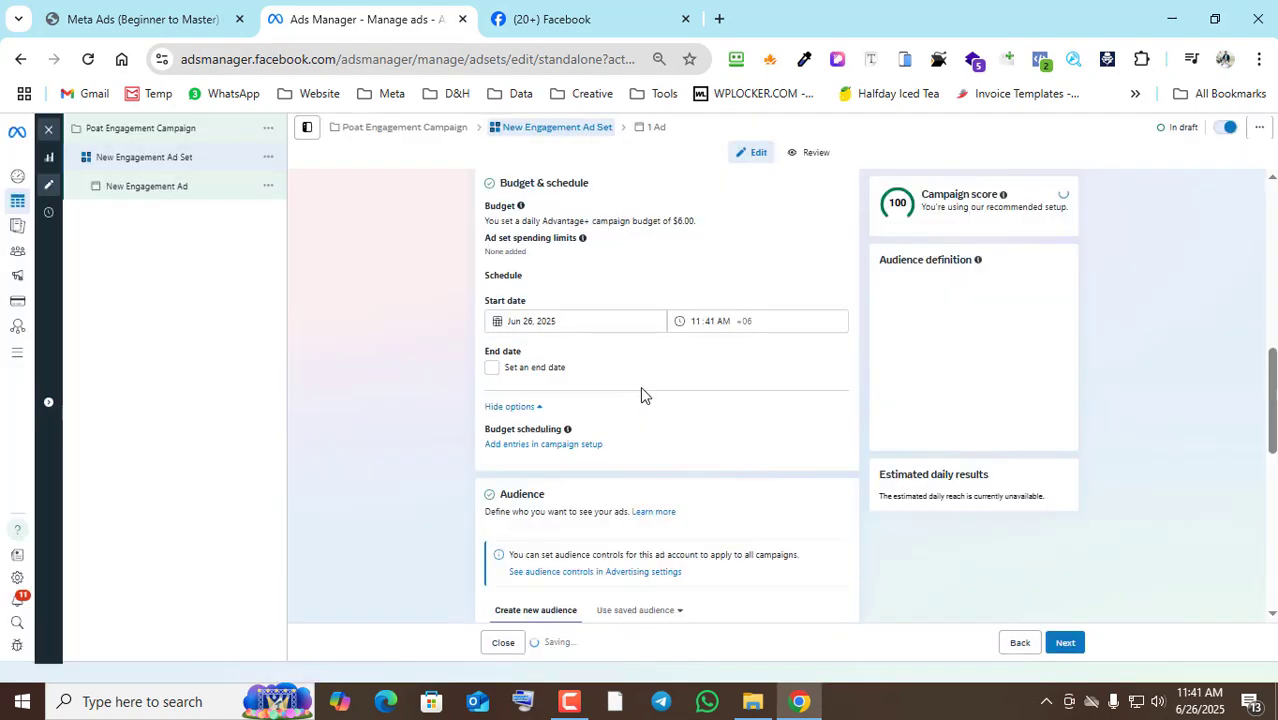
# Set the audience's maximum age to 55.
pyautogui.scroll(-2, 717, 390)
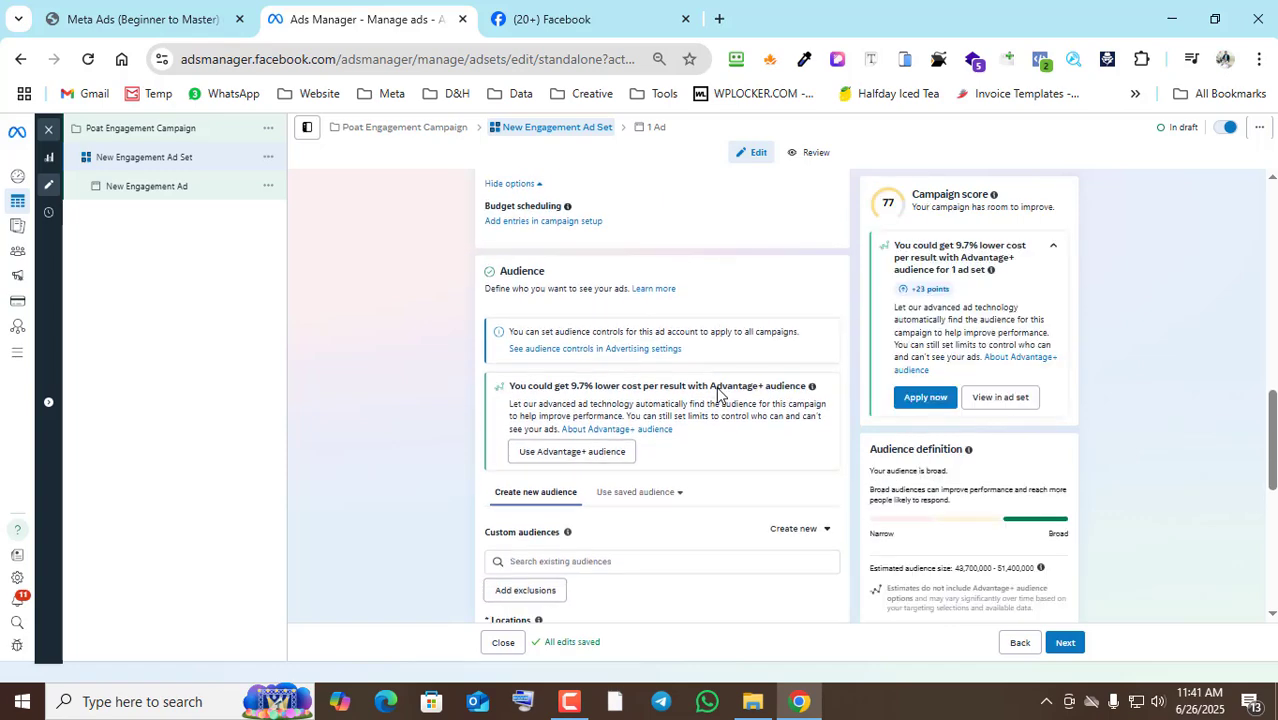
pyautogui.scroll(-3, 717, 390)
pyautogui.click(592, 451)
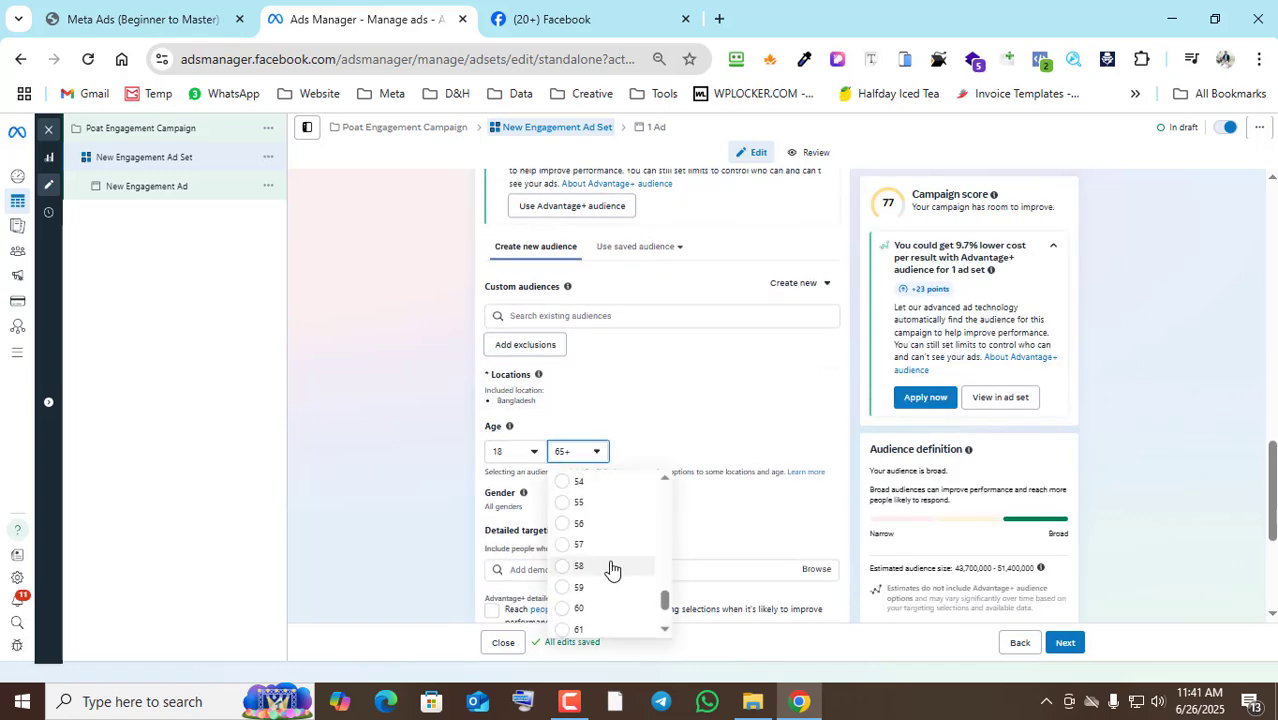
pyautogui.scroll(3, 610, 570)
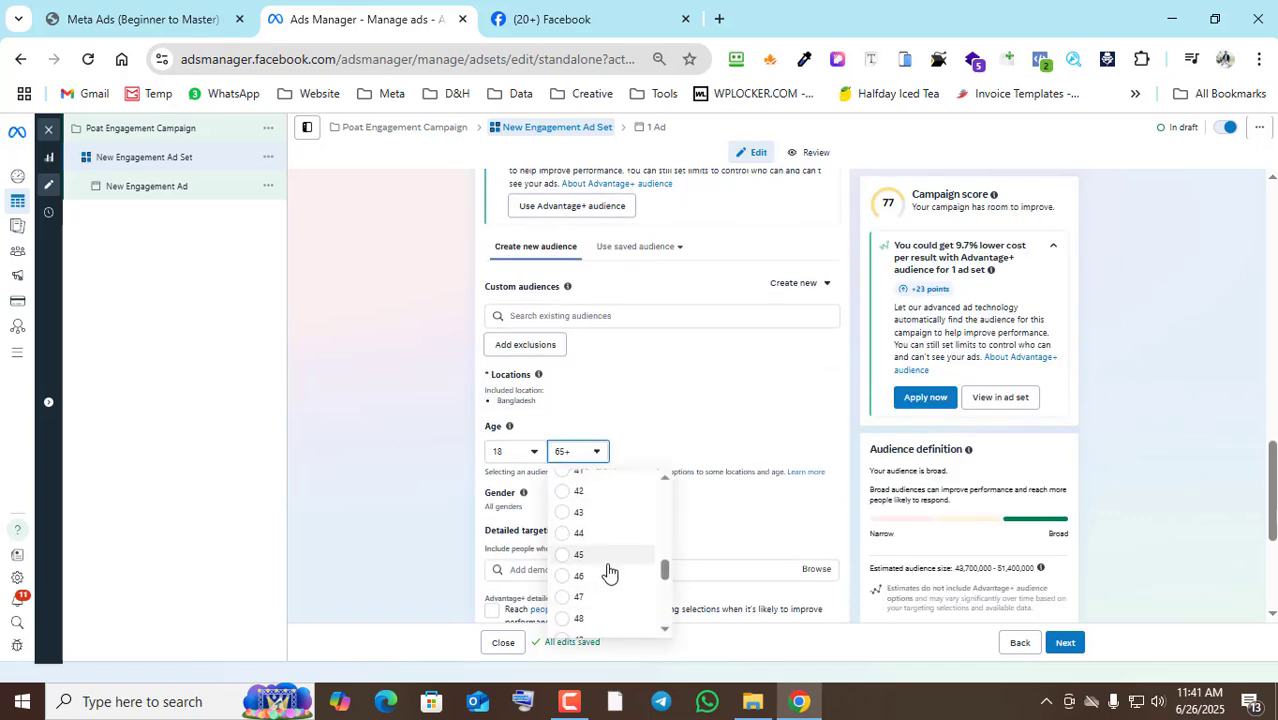
pyautogui.scroll(-2, 606, 570)
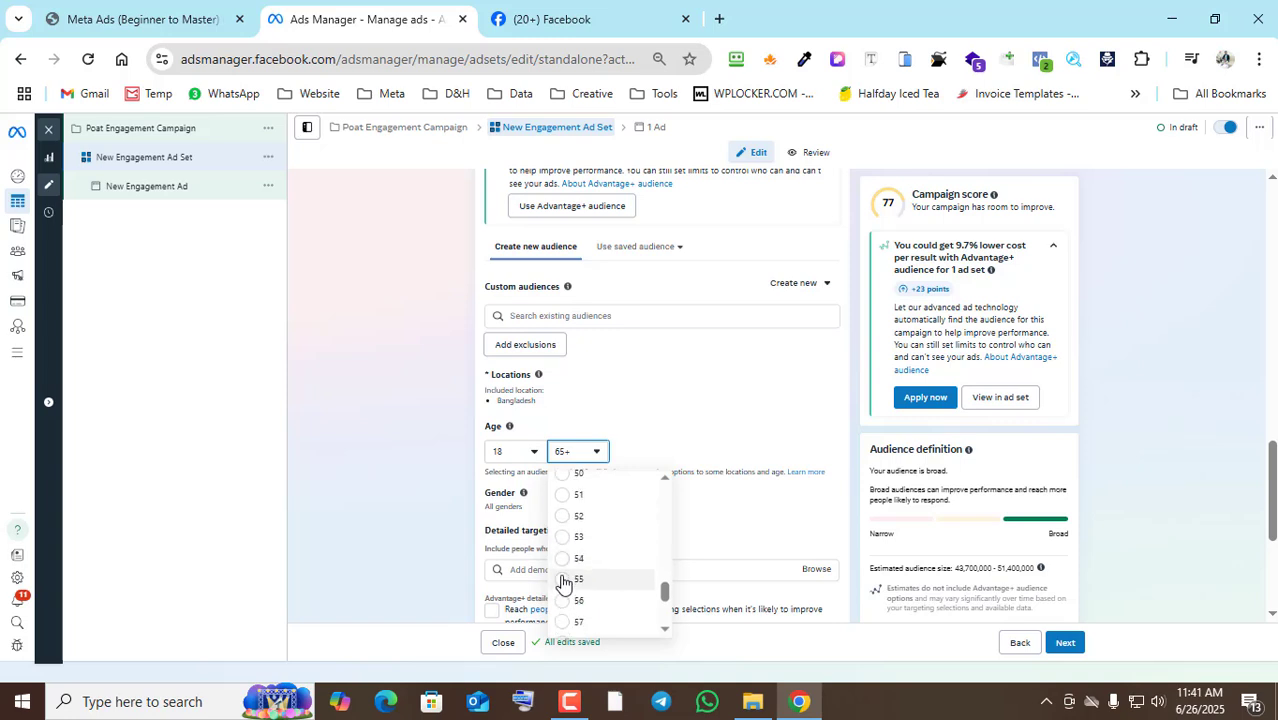
pyautogui.click(566, 579)
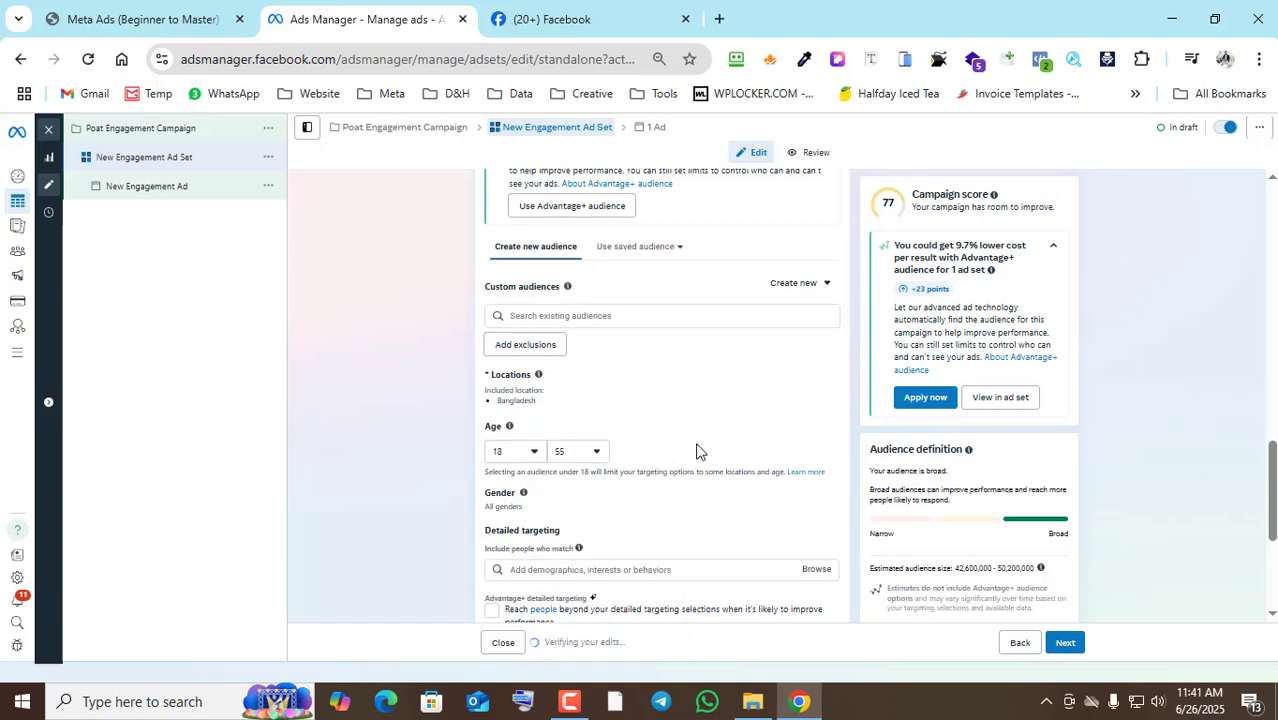
# Add the Digital marketing (marketing) interest to the audience's detailed targeting.
pyautogui.scroll(-2, 690, 448)
pyautogui.click(627, 383)
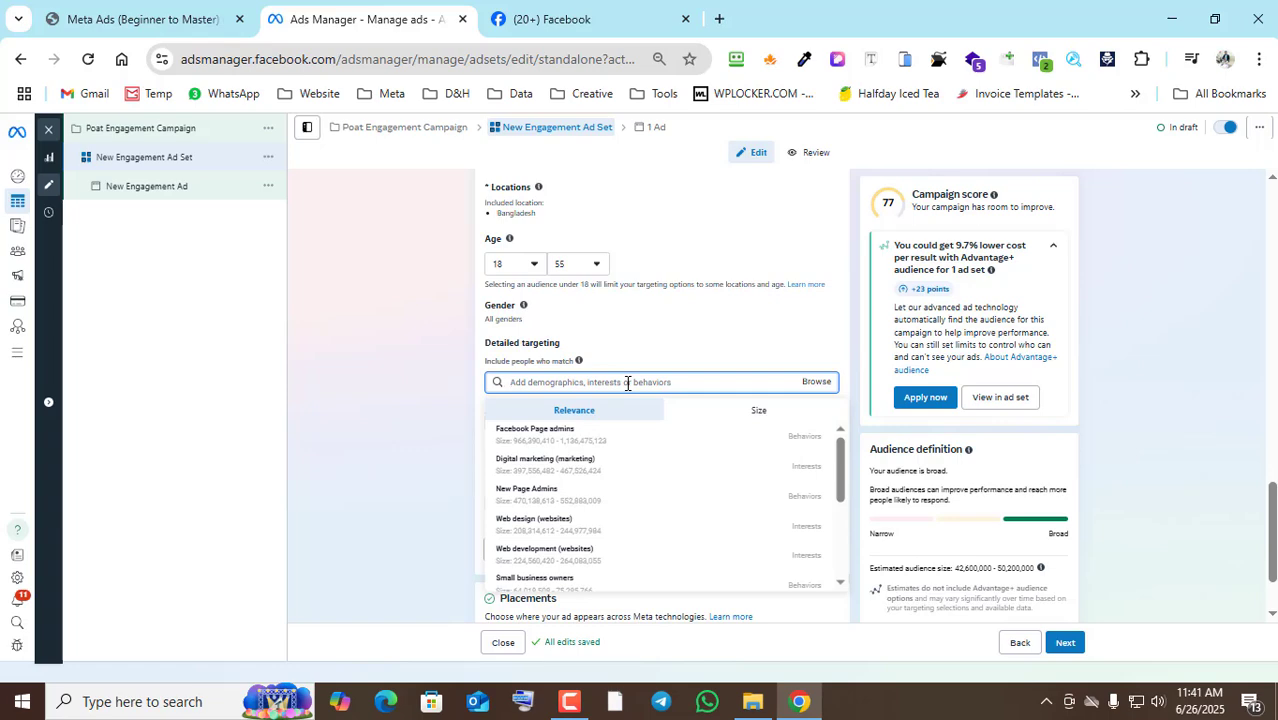
pyautogui.write('digital marketin')
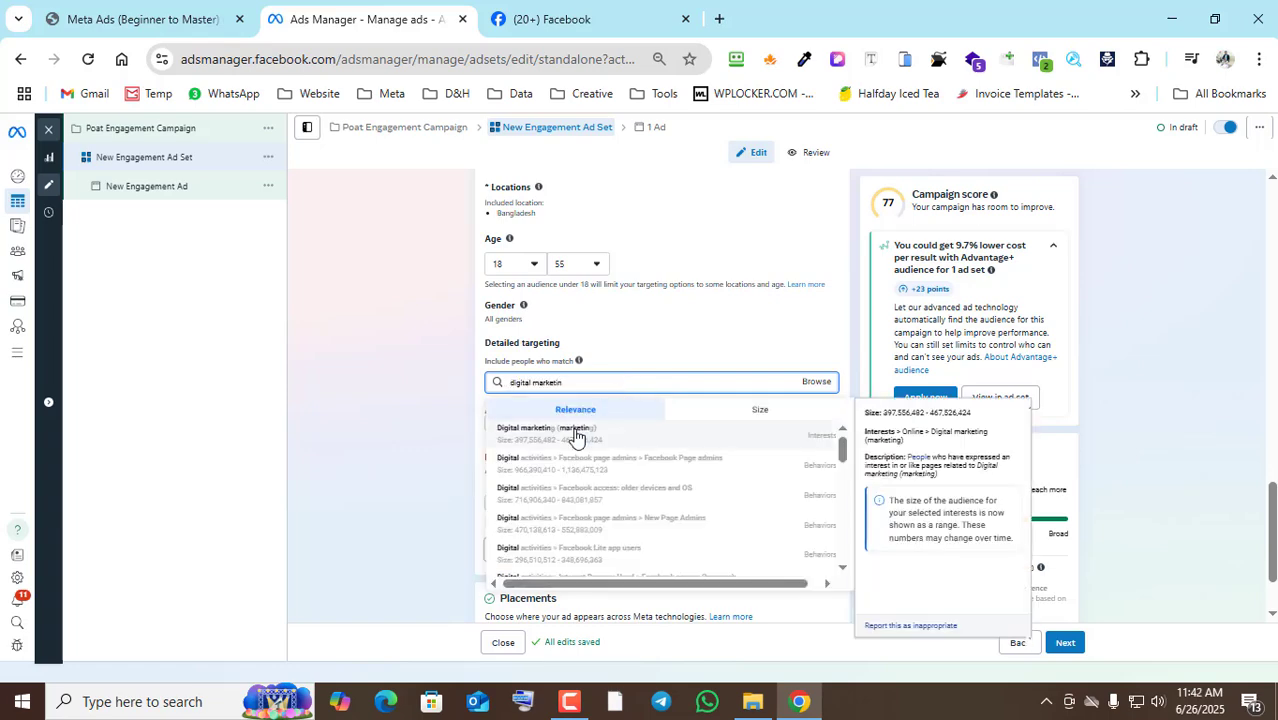
pyautogui.click(579, 431)
pyautogui.scroll(-2, 600, 480)
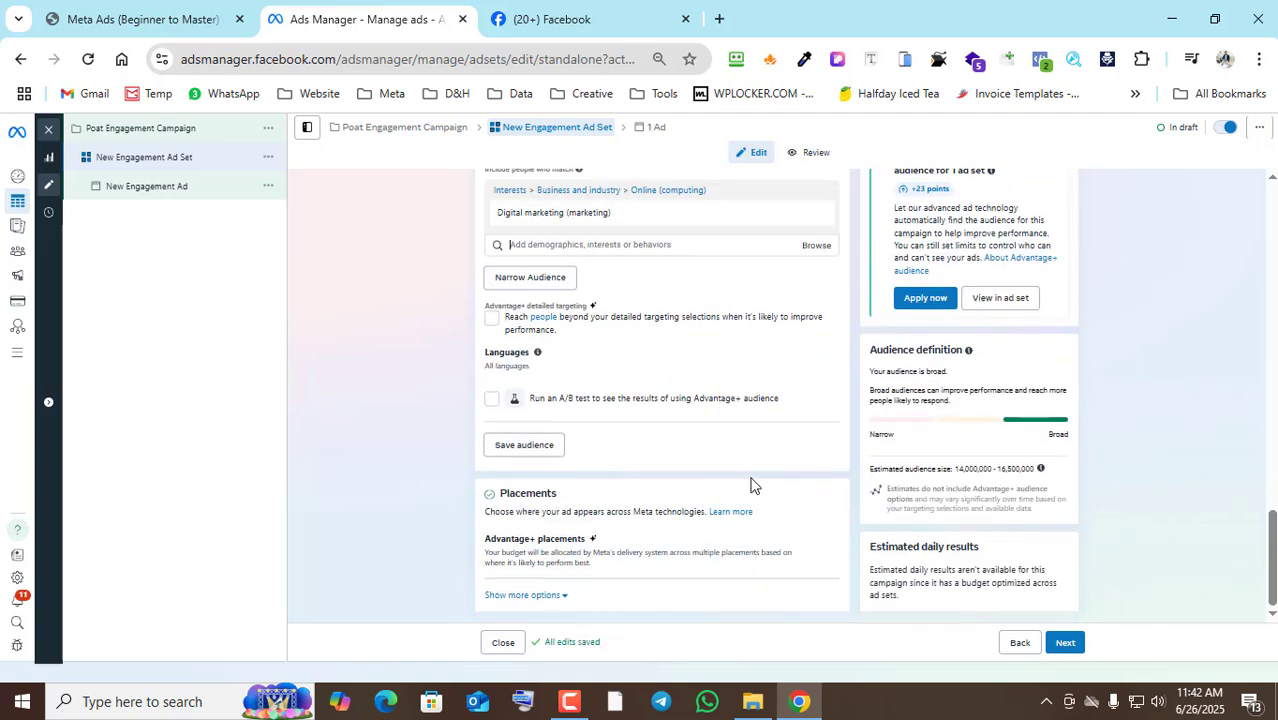
# Continue to the ad, set the ad setup to Use existing post, and choose the CareEcom page's video post.
pyautogui.click(1065, 642)
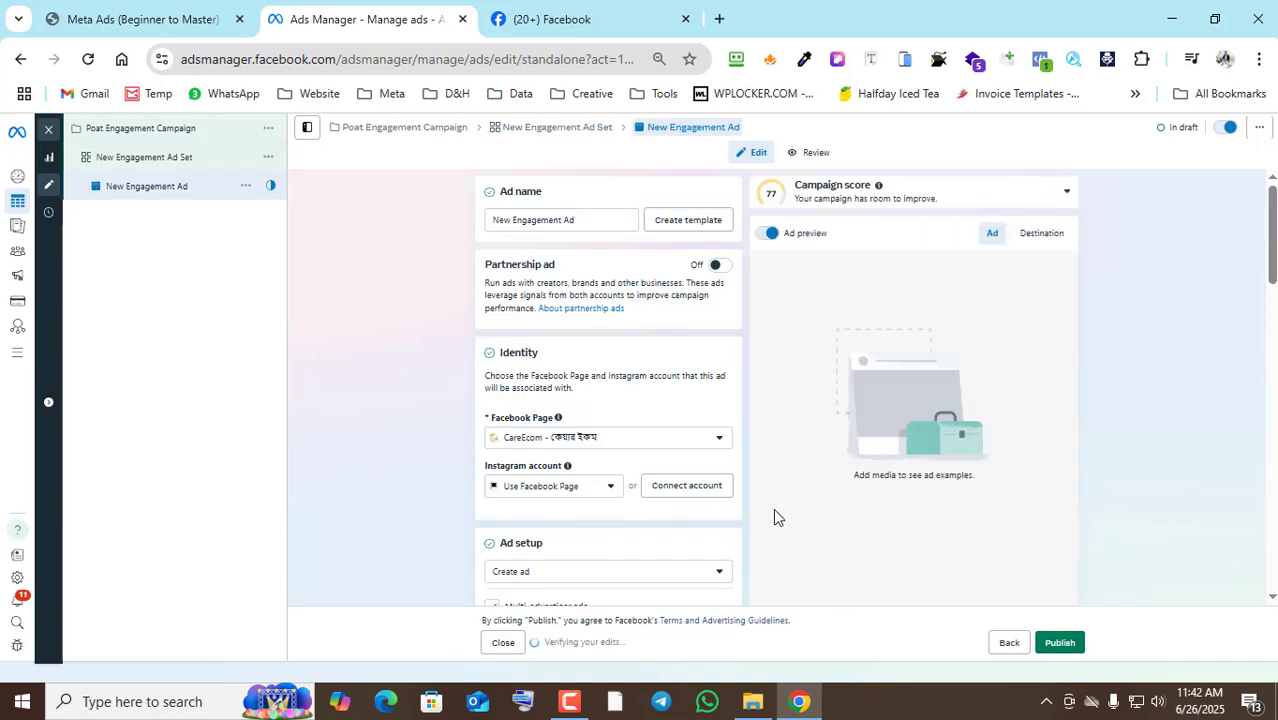
pyautogui.click(685, 442)
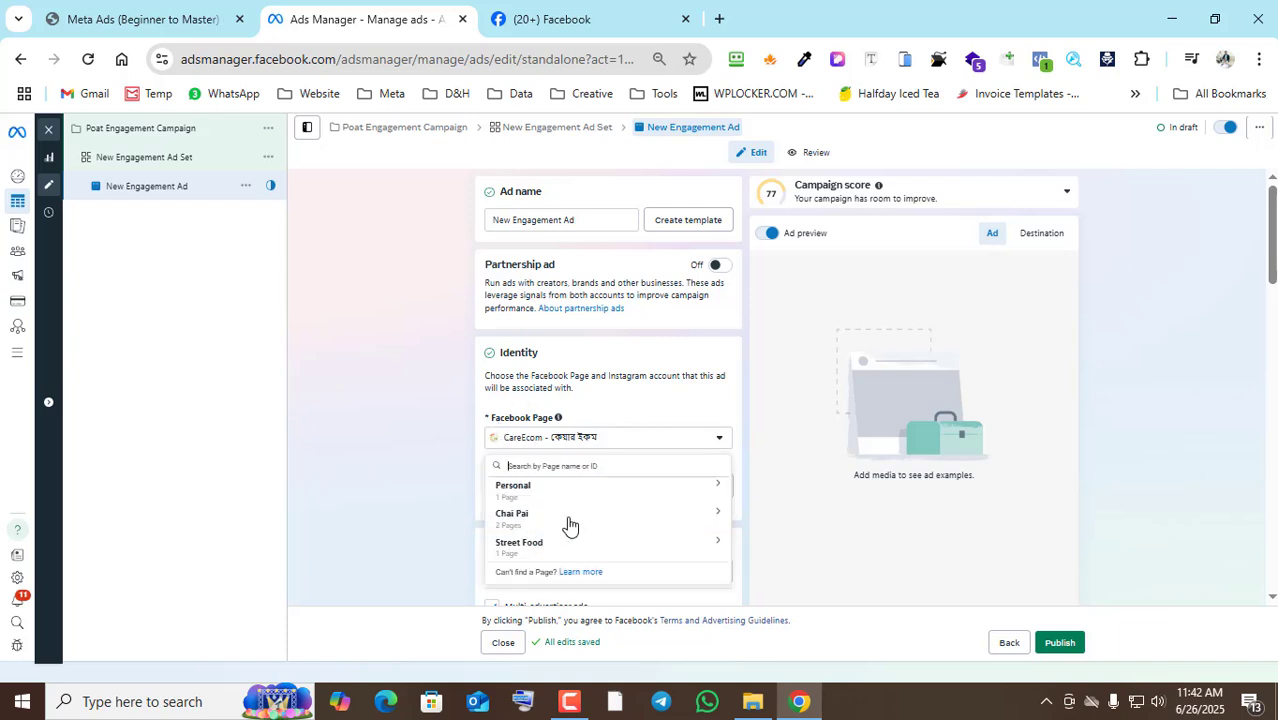
pyautogui.click(435, 450)
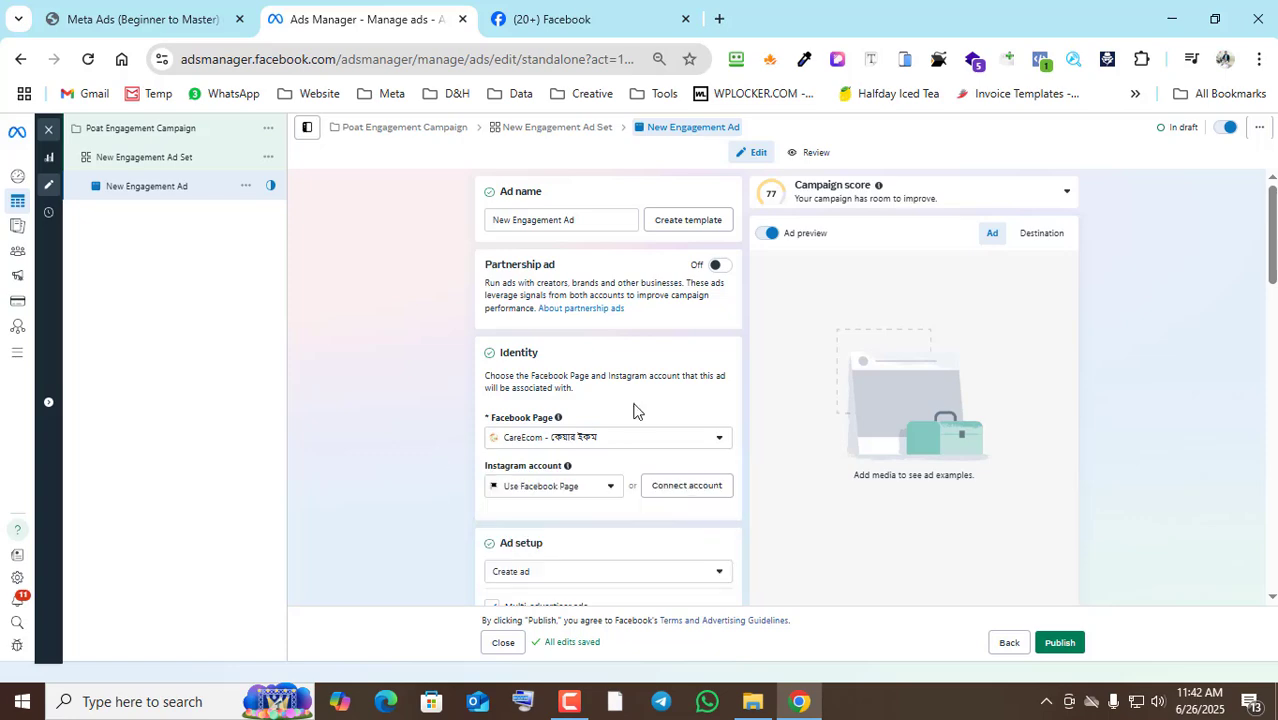
pyautogui.scroll(-2, 621, 410)
pyautogui.click(590, 392)
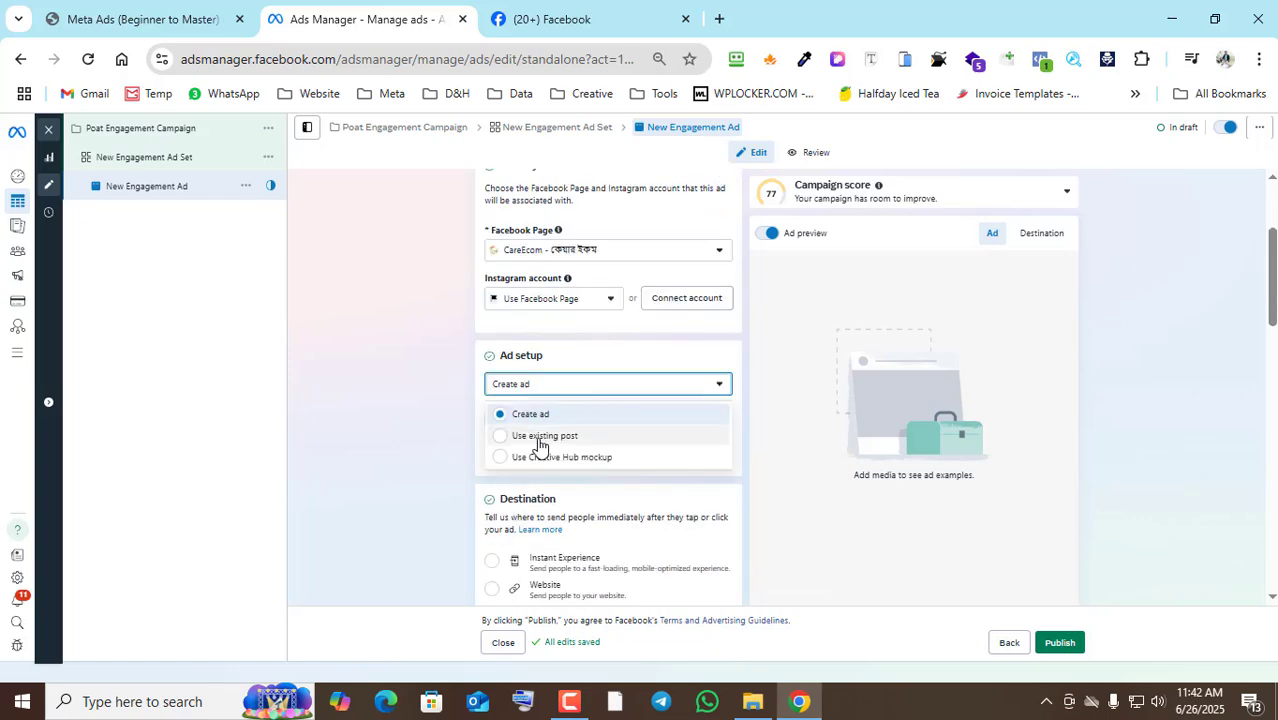
pyautogui.click(536, 442)
pyautogui.click(553, 462)
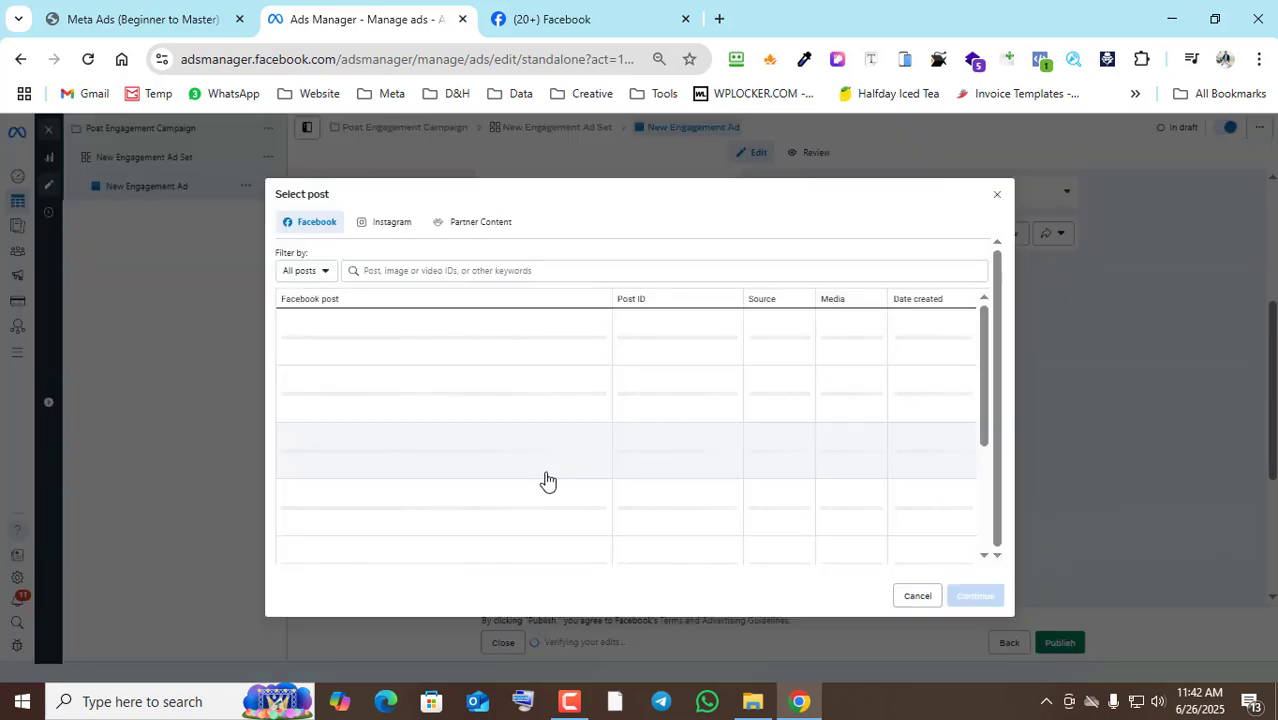
pyautogui.click(968, 597)
# Review the default start-conversations message template and save it under the name "test convertion".
pyautogui.scroll(-5, 699, 471)
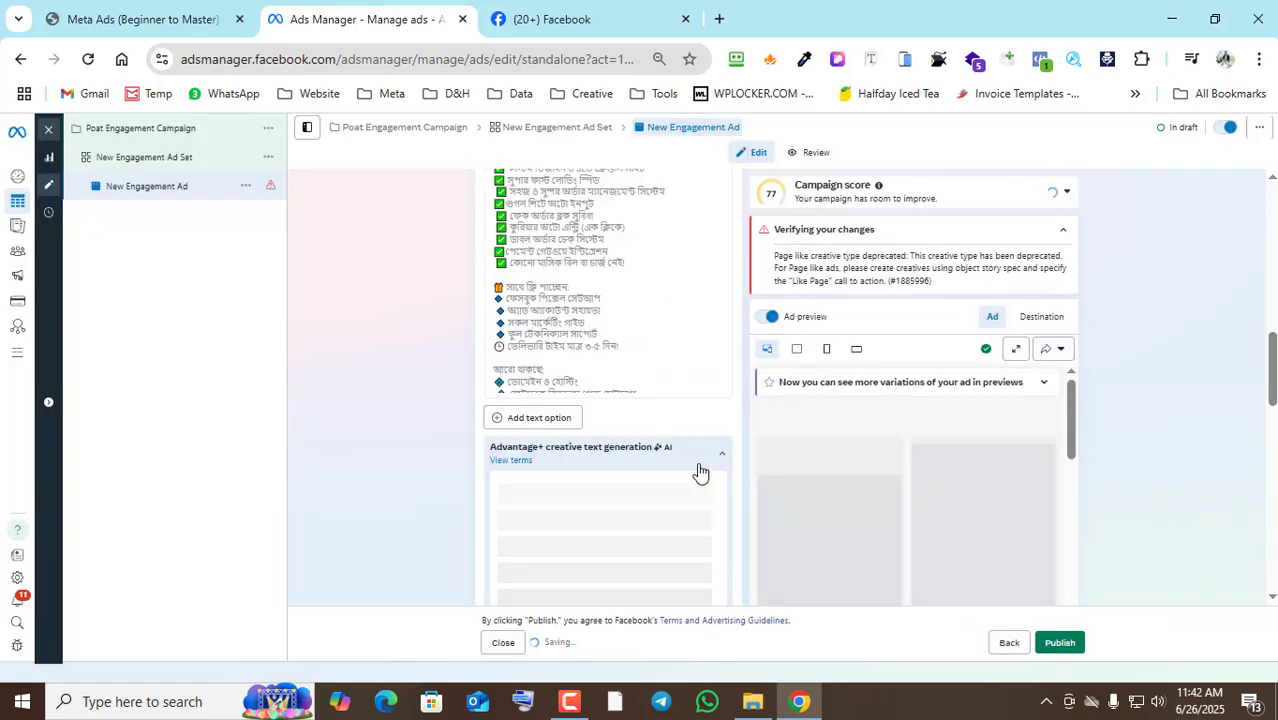
pyautogui.scroll(-5, 663, 450)
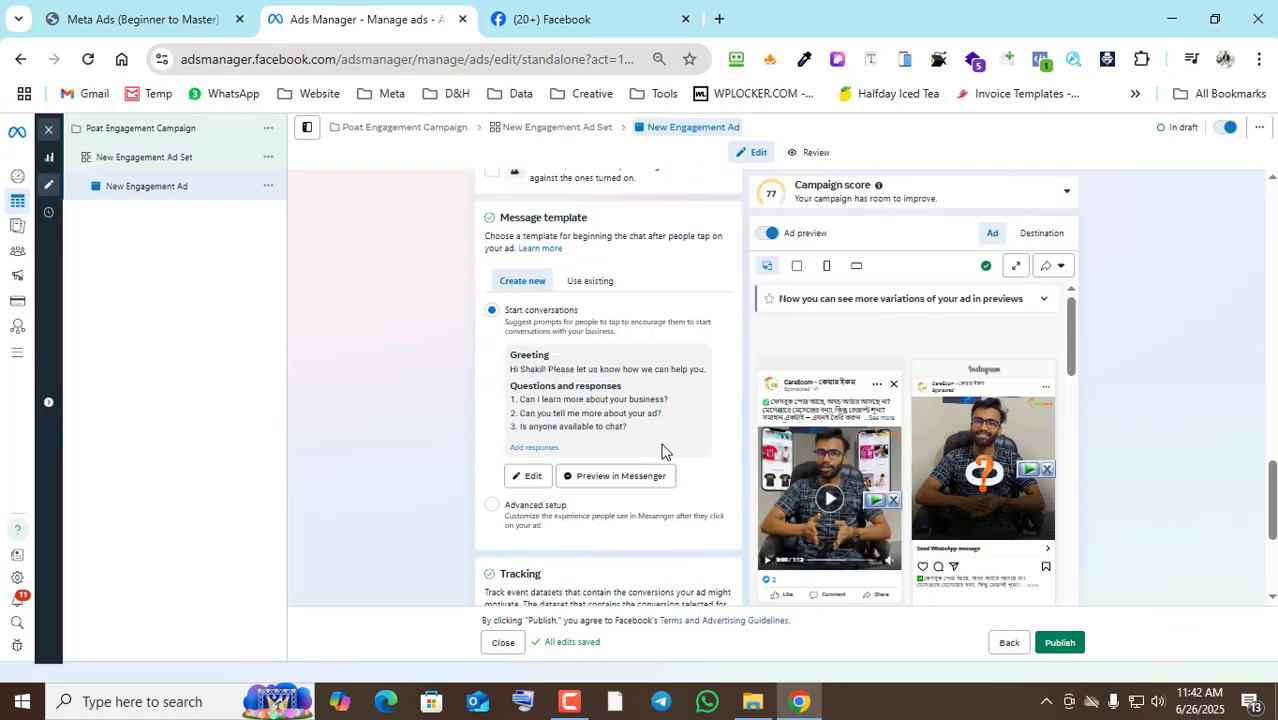
pyautogui.click(530, 367)
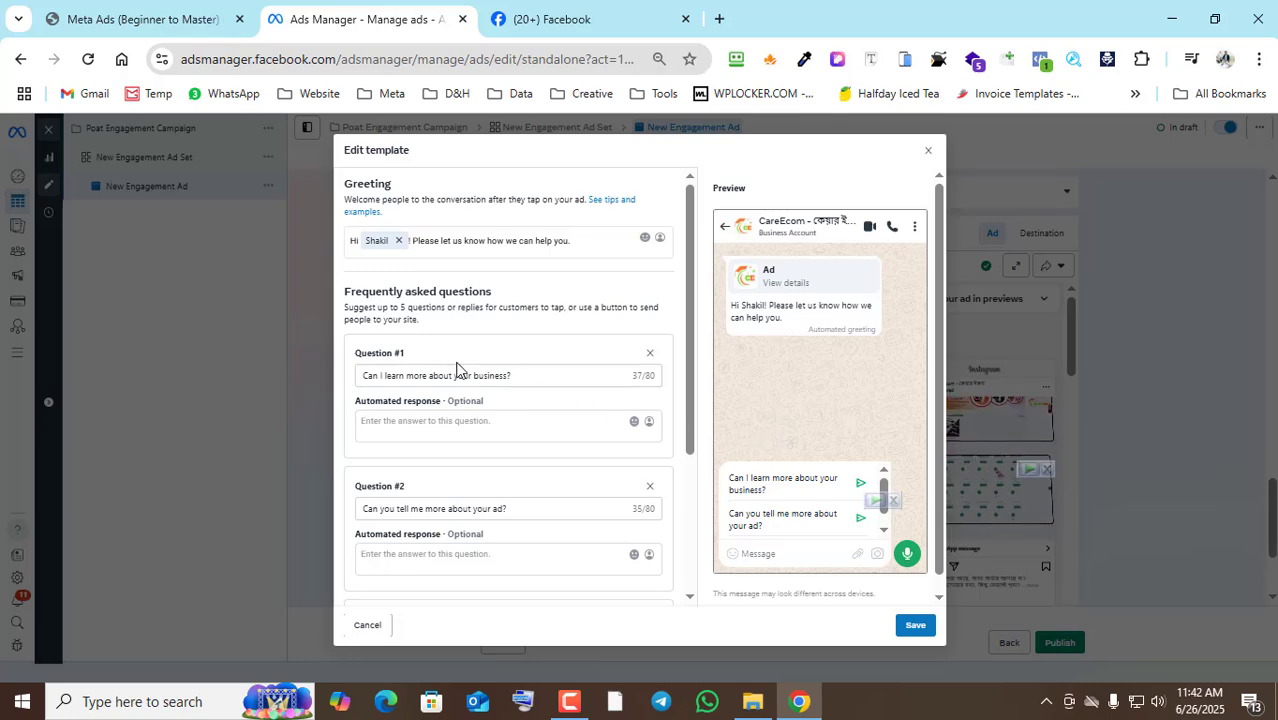
pyautogui.scroll(-1, 451, 371)
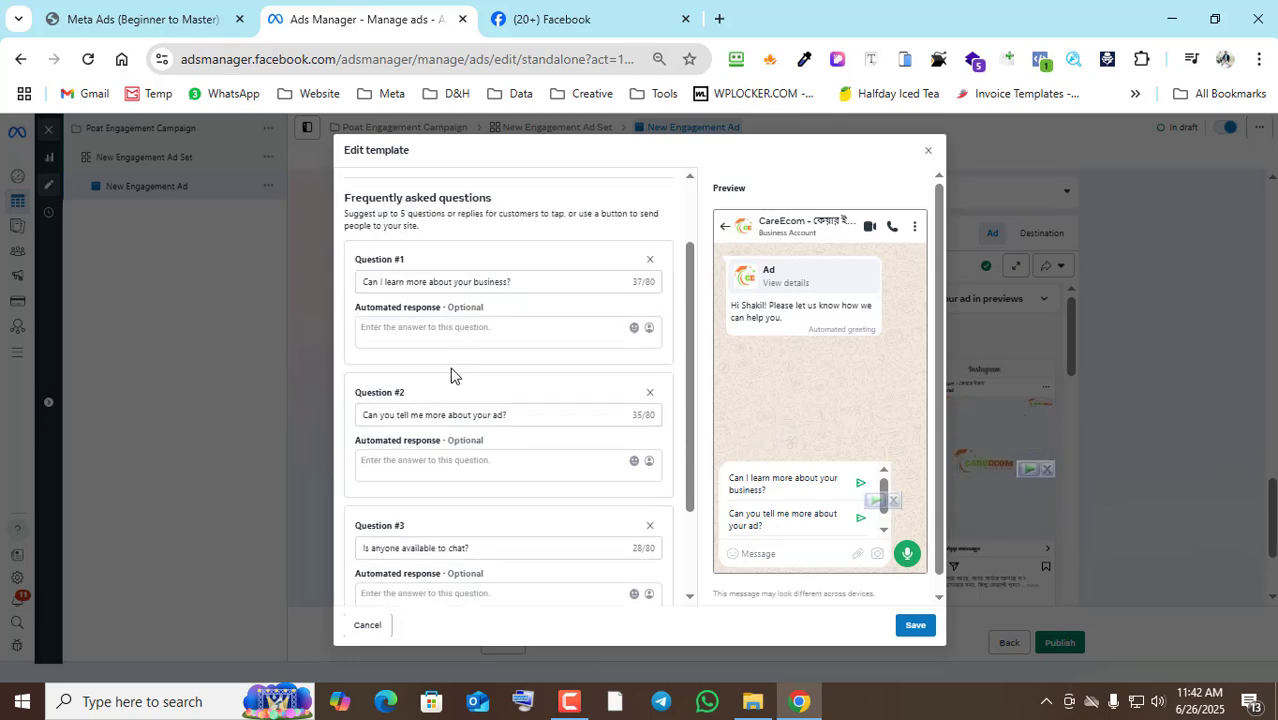
pyautogui.scroll(1, 499, 414)
pyautogui.scroll(-3, 499, 412)
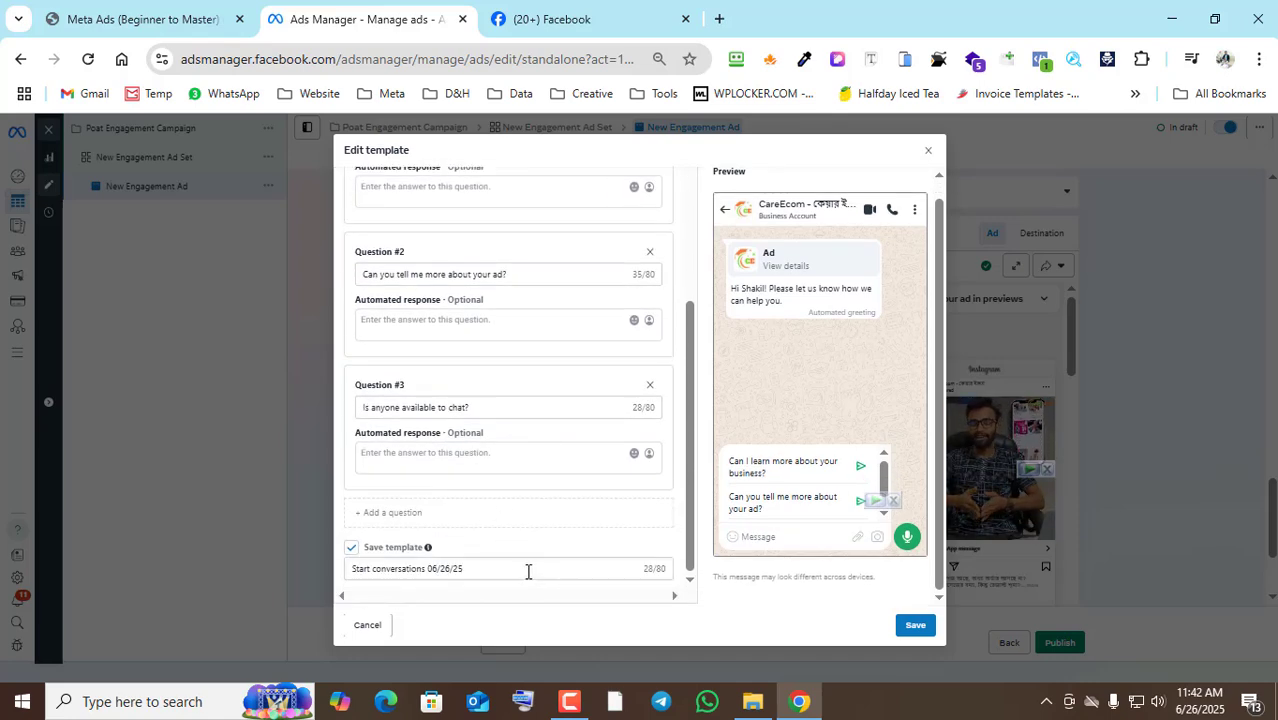
pyautogui.moveTo(528, 571); pyautogui.dragTo(369, 567)
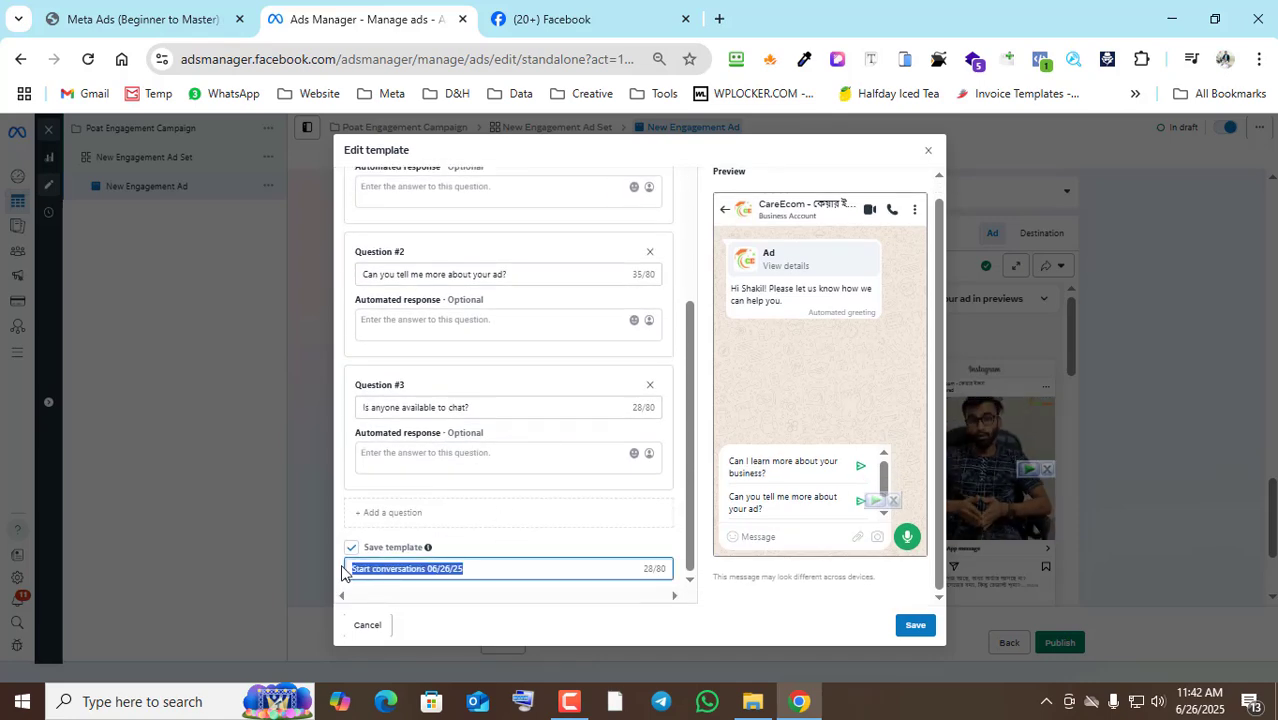
pyautogui.write('ts')
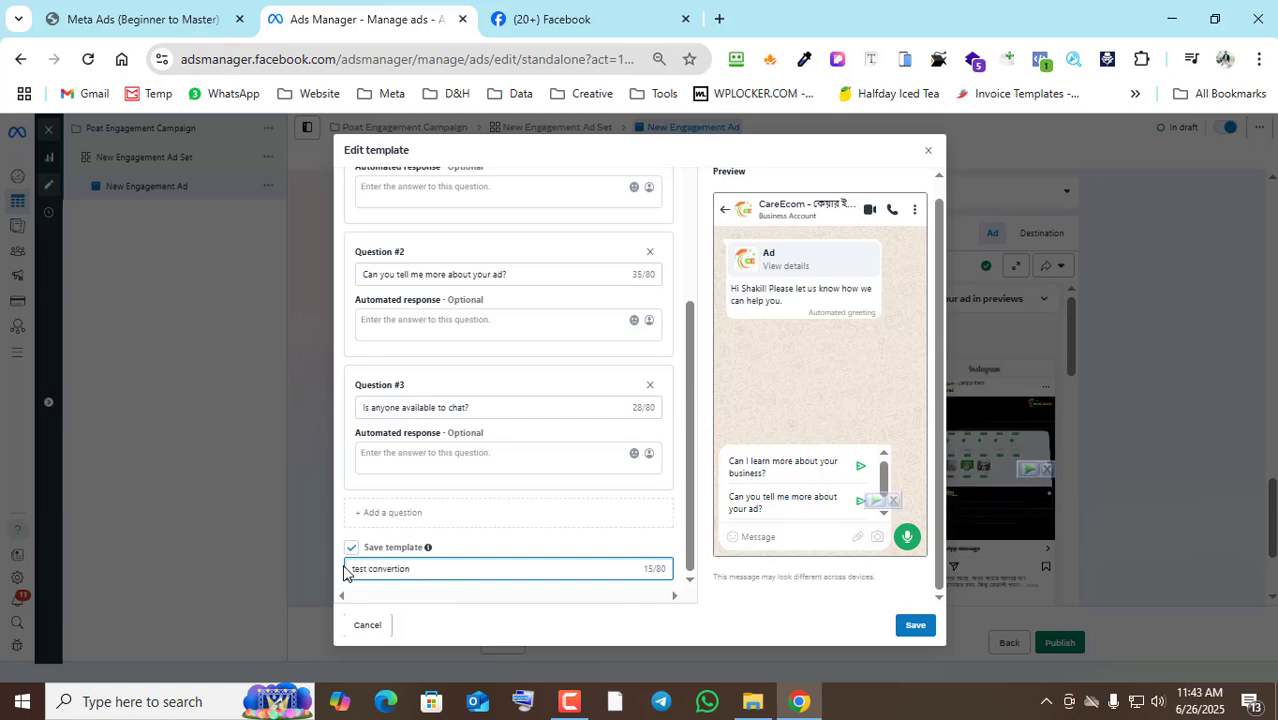
pyautogui.click(914, 626)
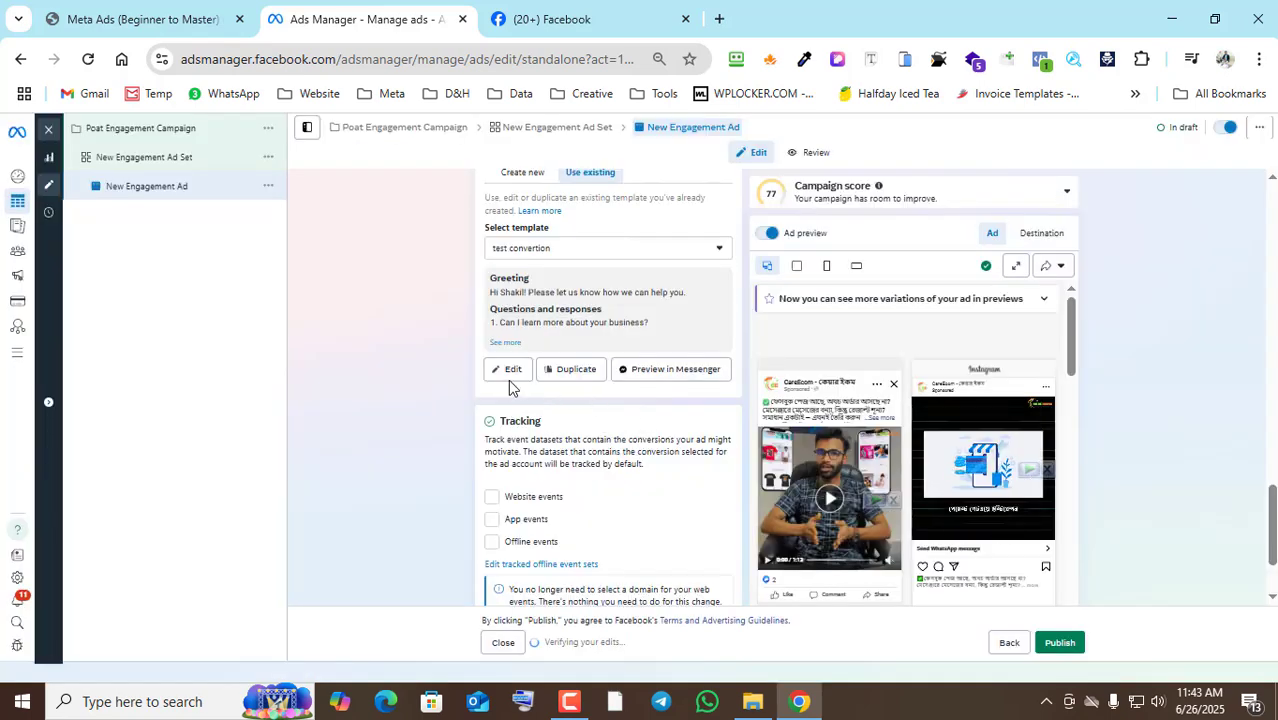
# Use the existing Website Service message template instead, review its greeting and questions, and save it.
pyautogui.click(601, 250)
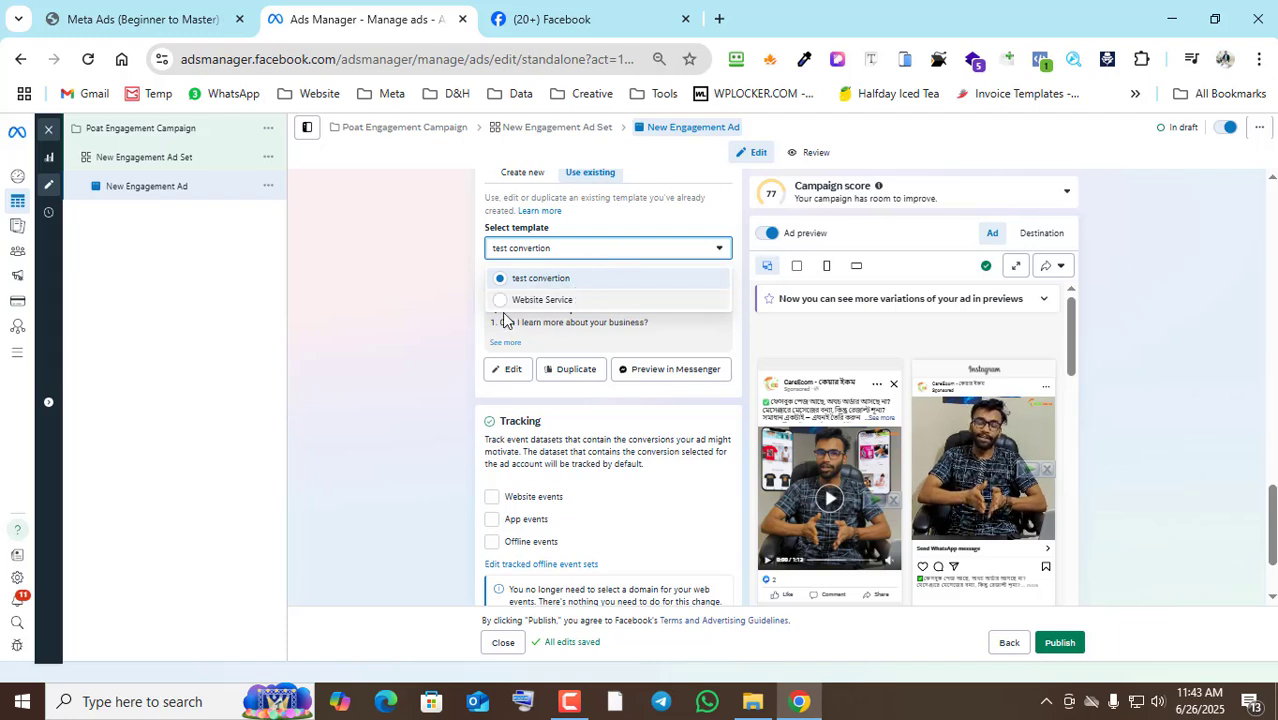
pyautogui.click(456, 320)
pyautogui.click(560, 258)
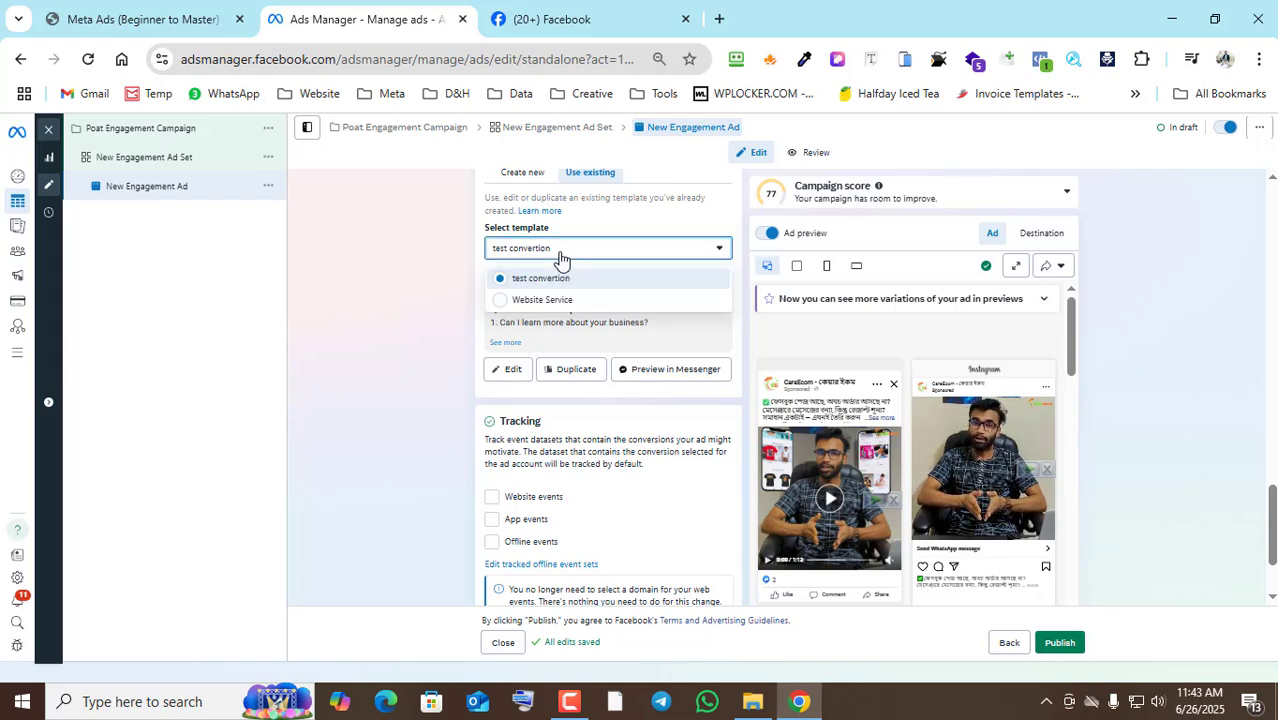
pyautogui.click(510, 302)
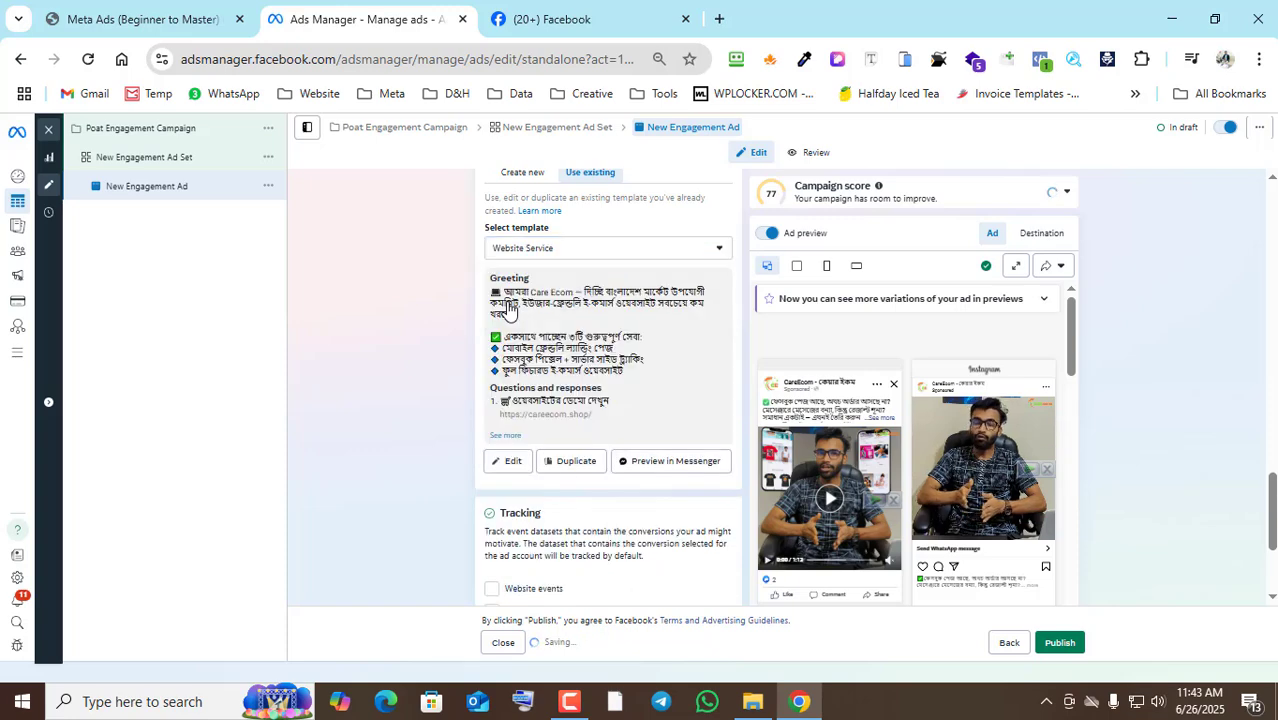
pyautogui.click(511, 464)
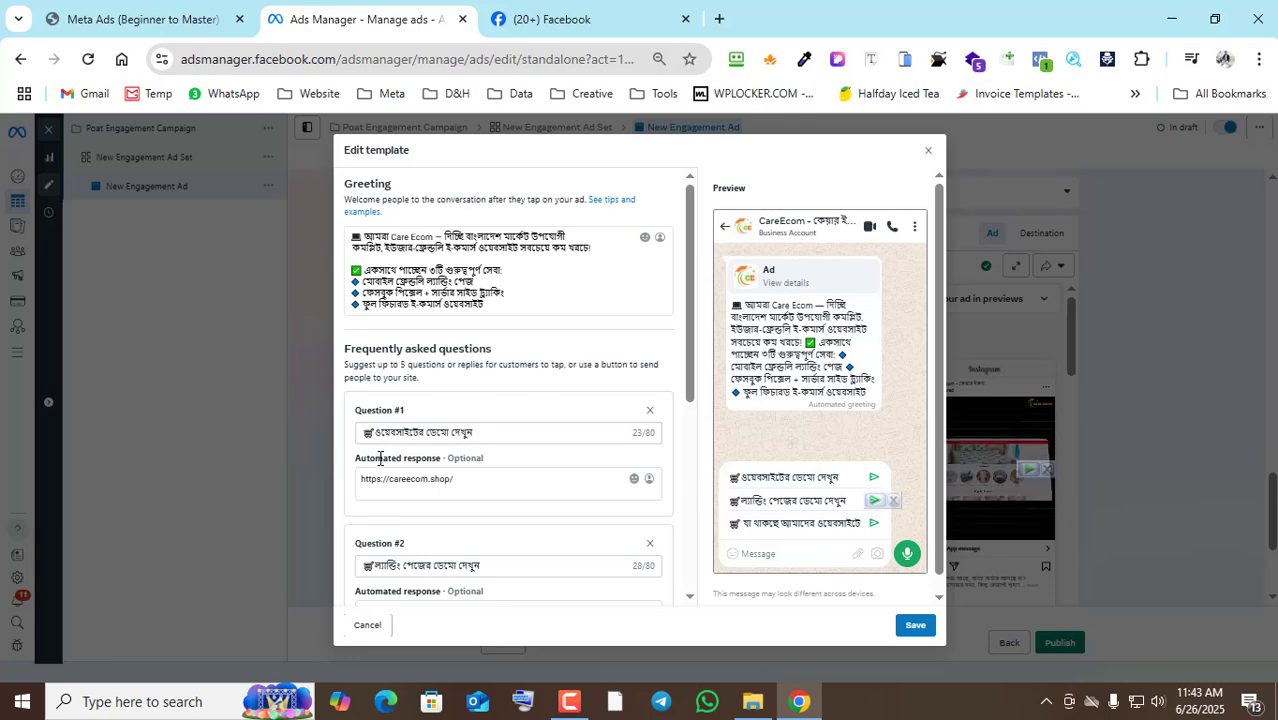
pyautogui.scroll(-2, 379, 456)
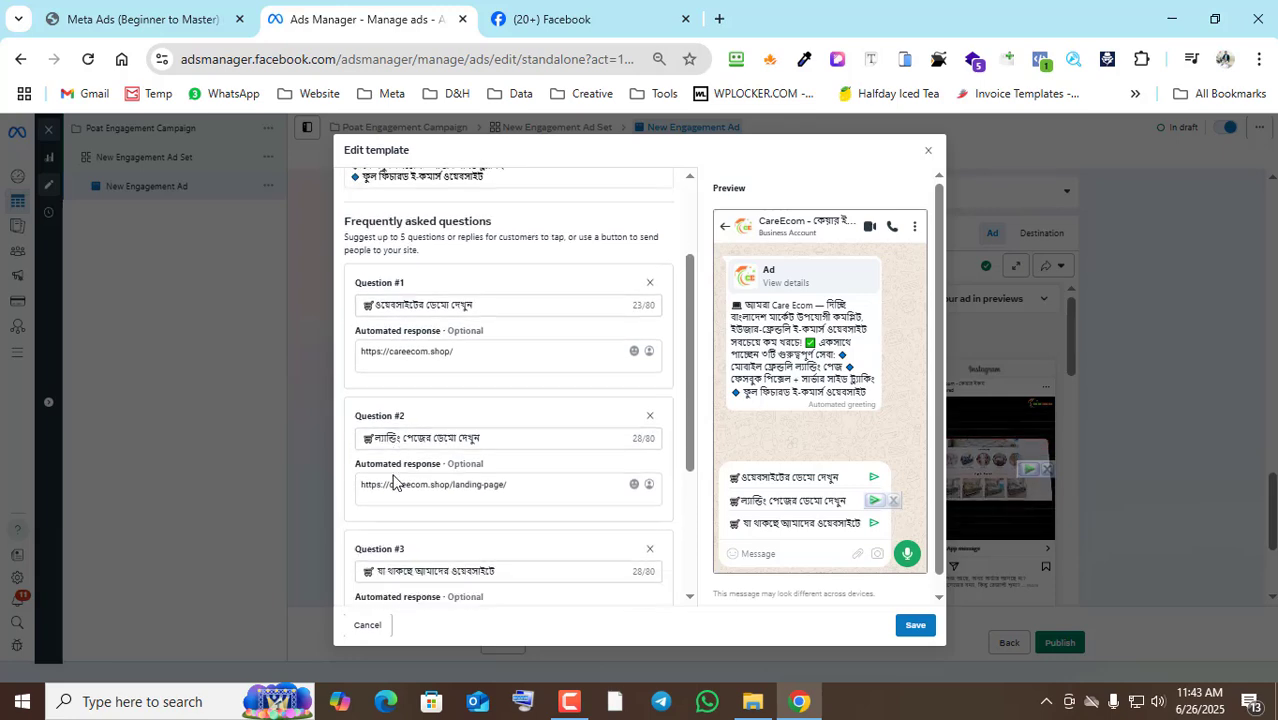
pyautogui.click(915, 626)
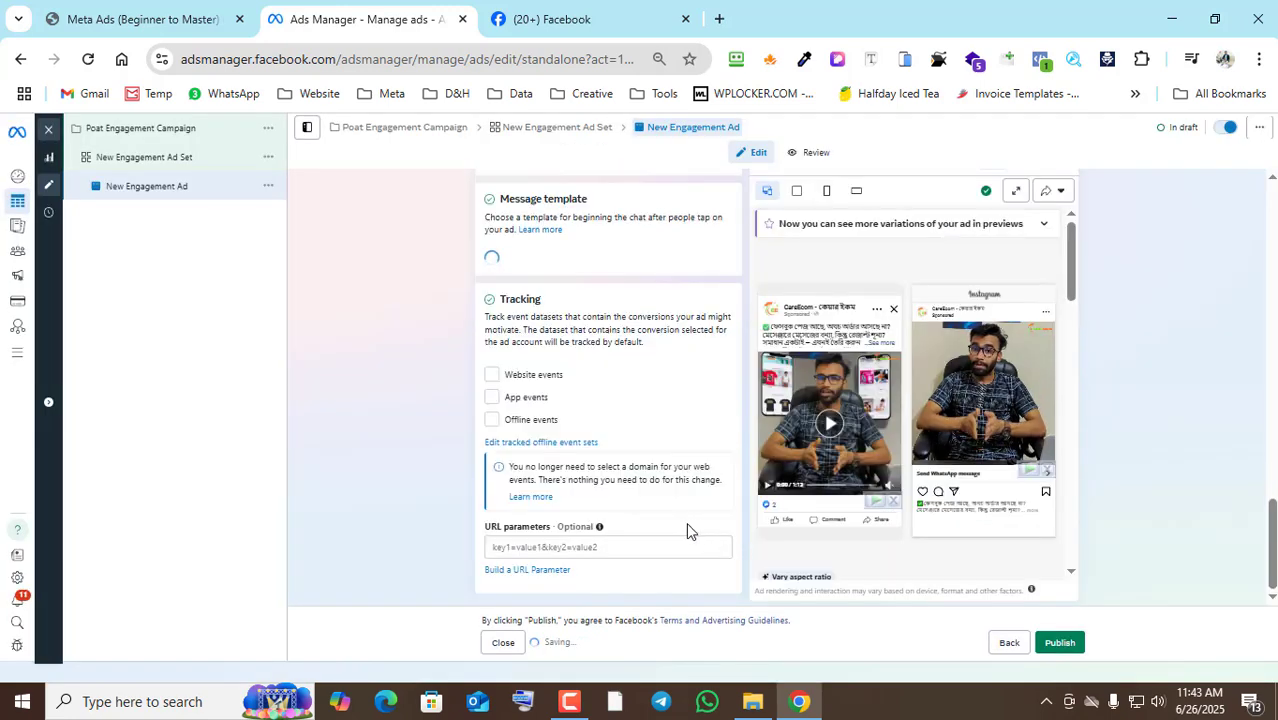
# Publish the Poat Engagement Campaign and dismiss the account spending limit notice.
pyautogui.click(1052, 645)
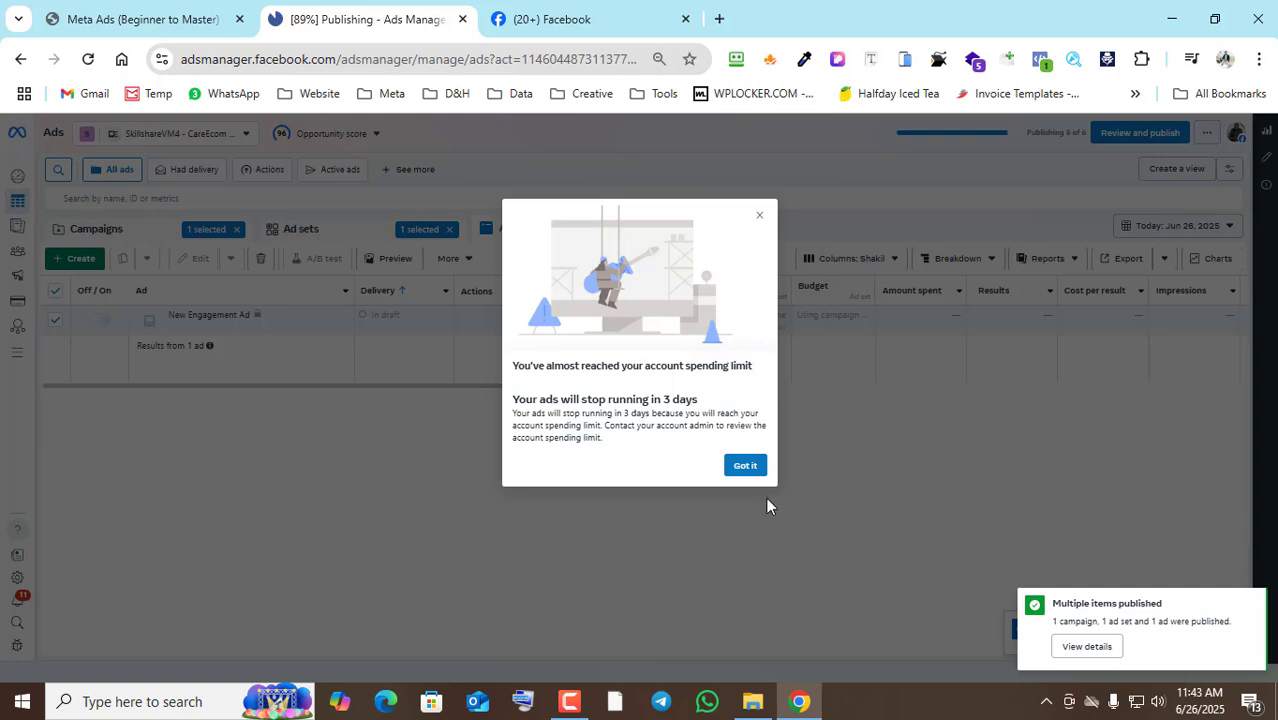
pyautogui.click(745, 467)
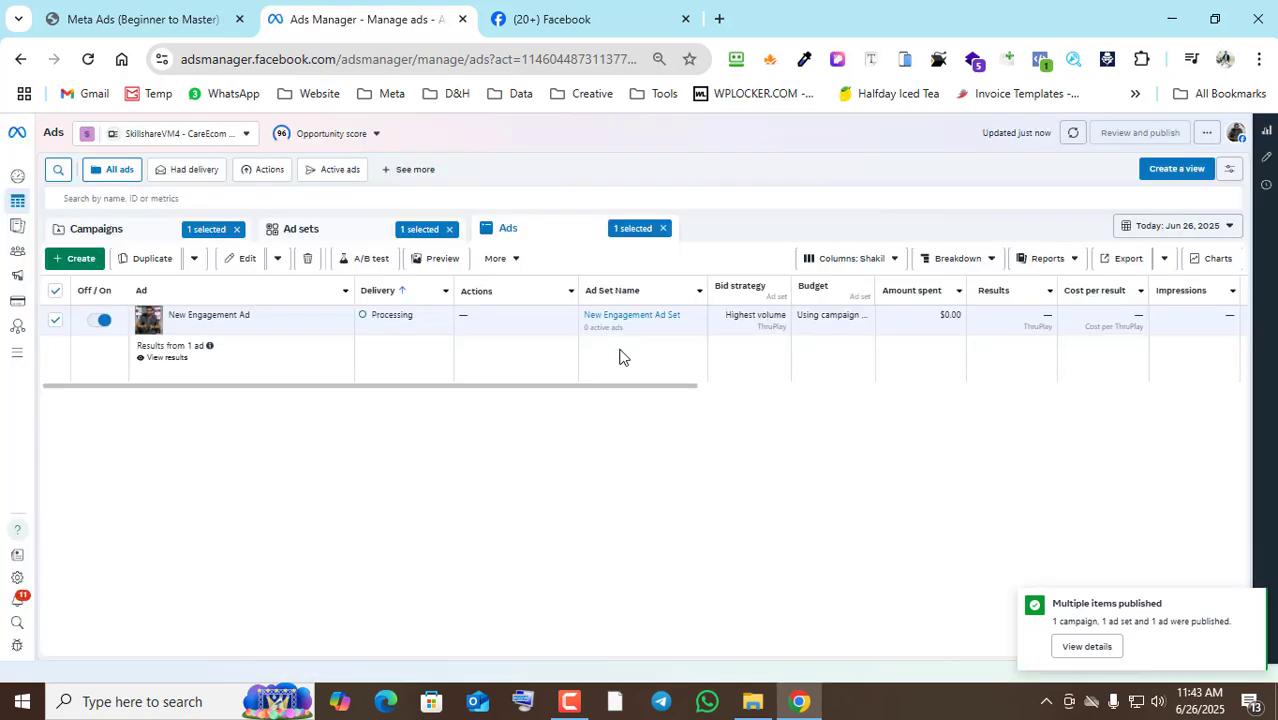
# Switch to the course outline PDF and review the ad topics listed under Module 05.
pyautogui.click(191, 17)
pyautogui.scroll(-1, 564, 428)
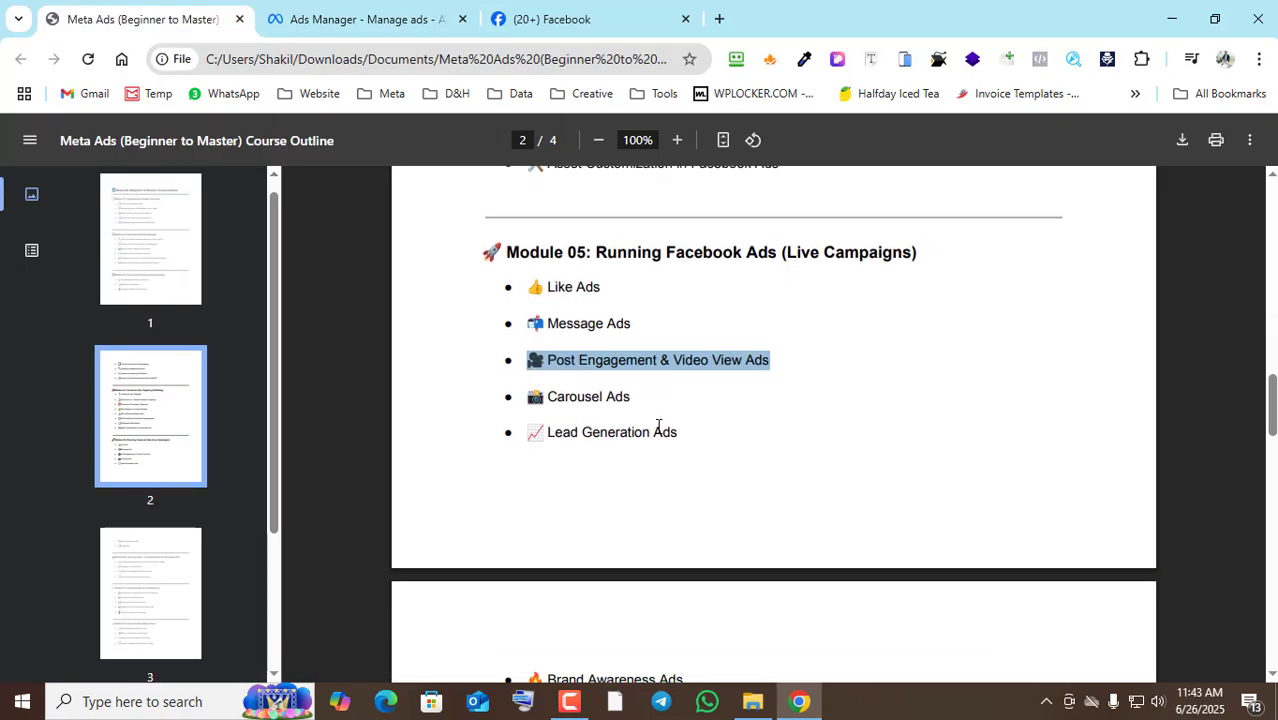
pyautogui.scroll(-1, 658, 428)
pyautogui.scroll(-1, 670, 440)
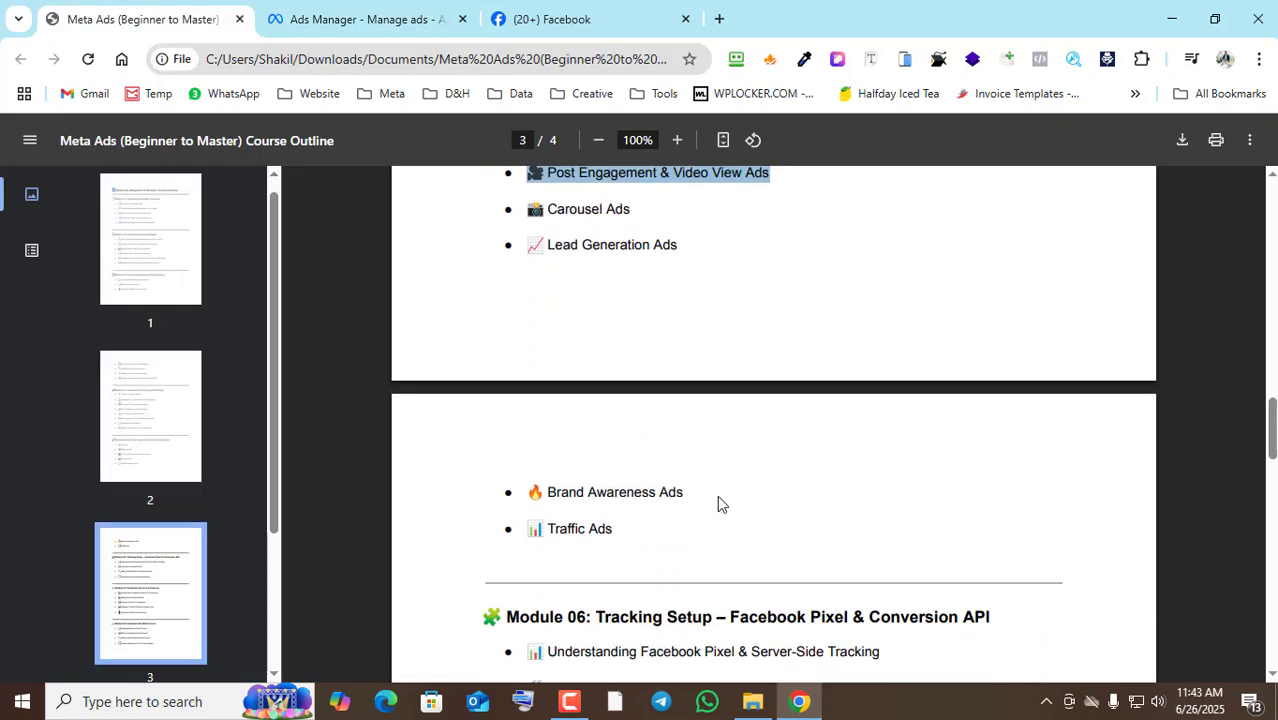
pyautogui.scroll(3, 717, 495)
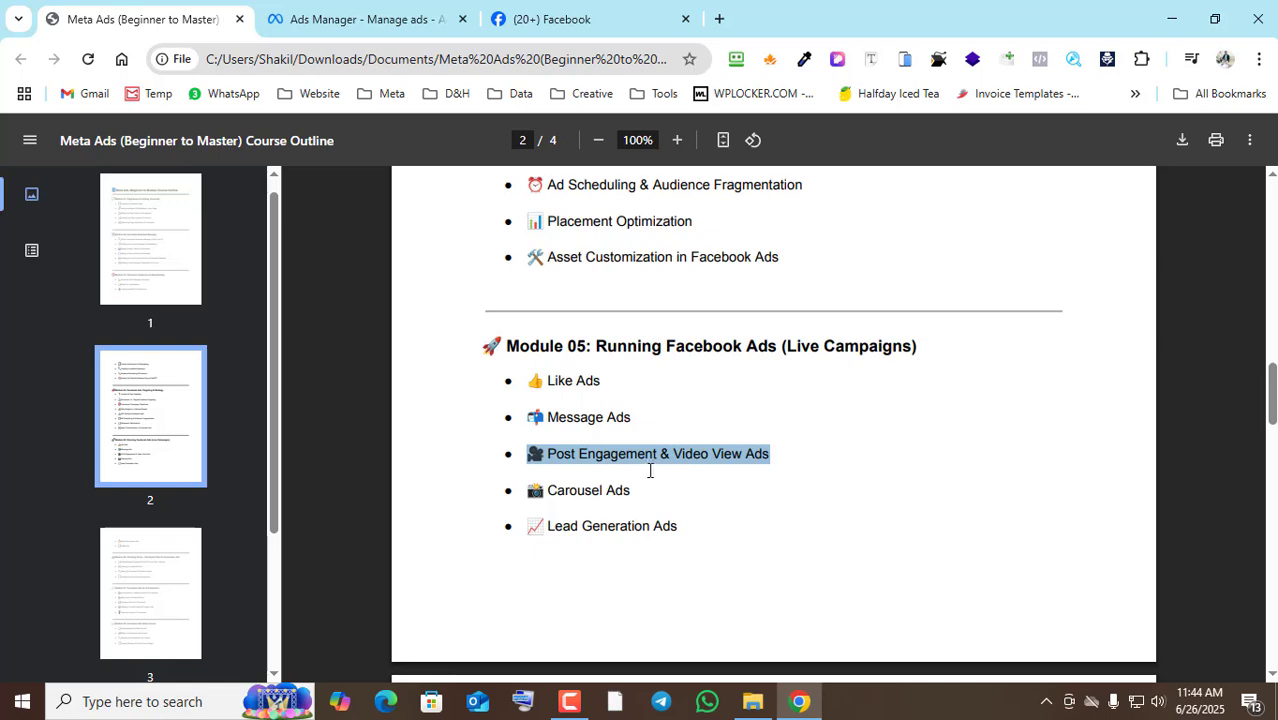
# Return to Ads Manager and show the campaigns list.
pyautogui.click(365, 19)
pyautogui.click(110, 228)
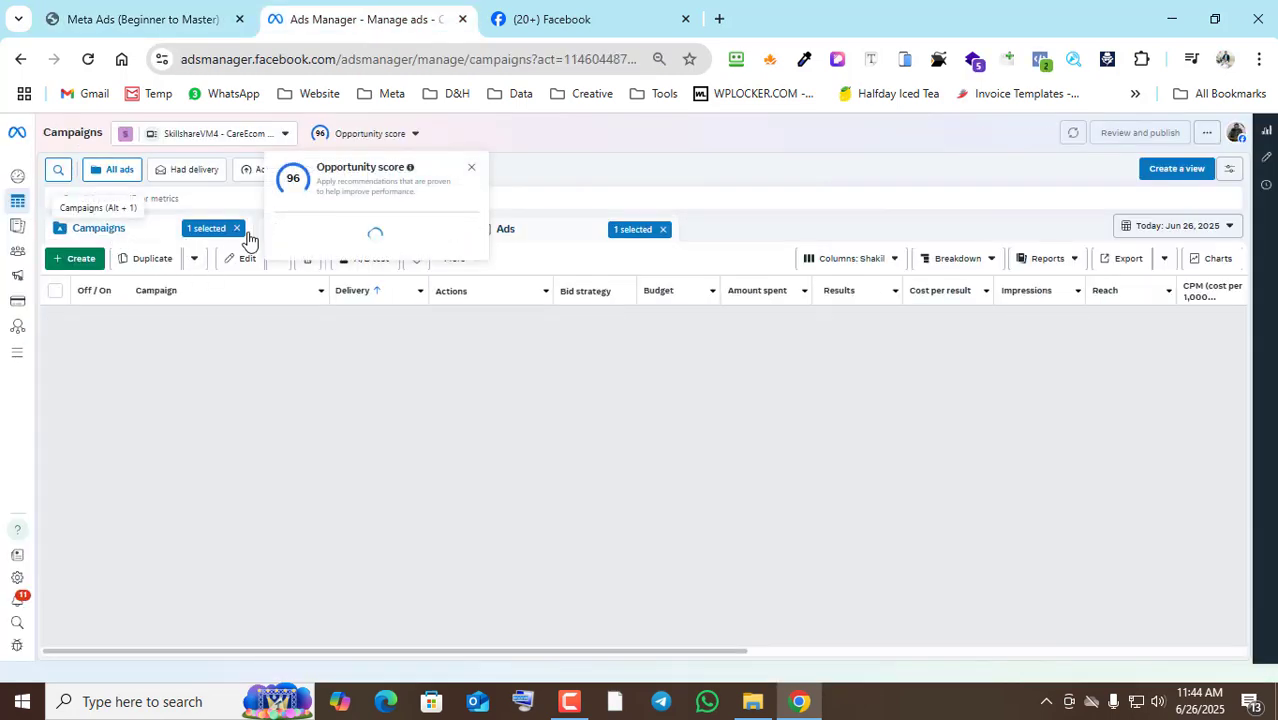